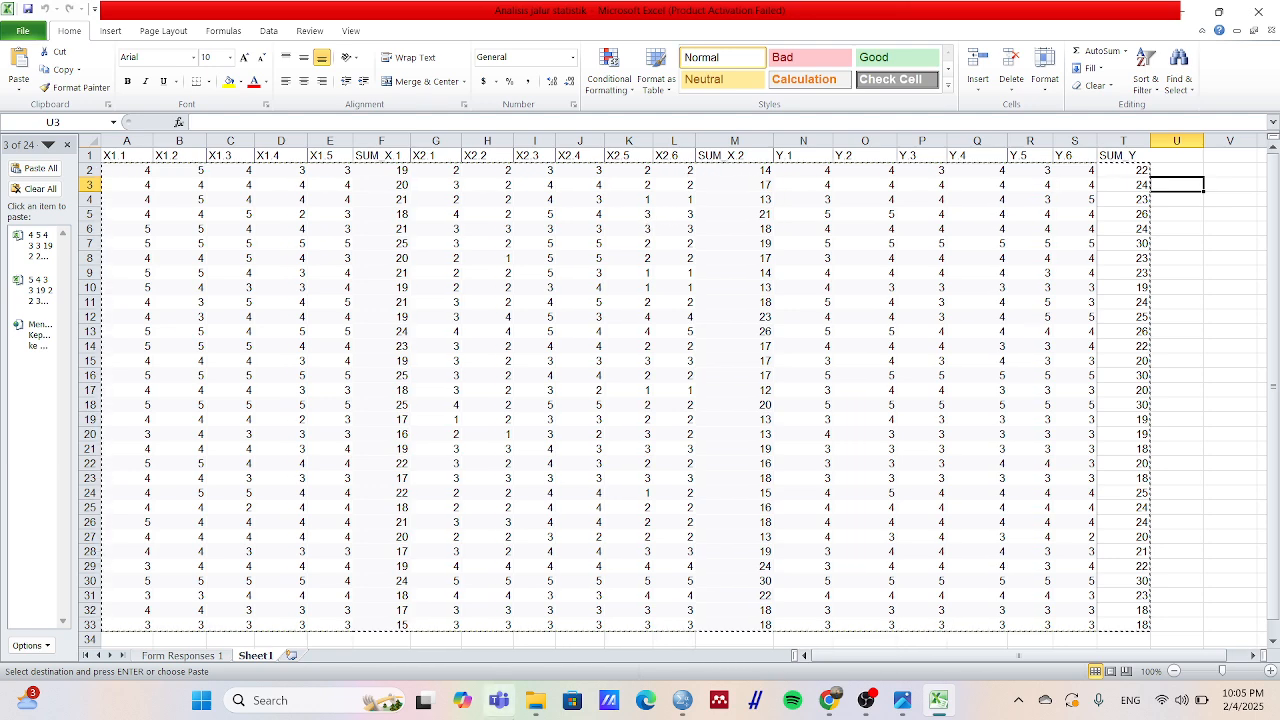
- Switch from the Excel sheet to the Untitled1 data set in SPSS Statistics
mouse_move(692, 706)
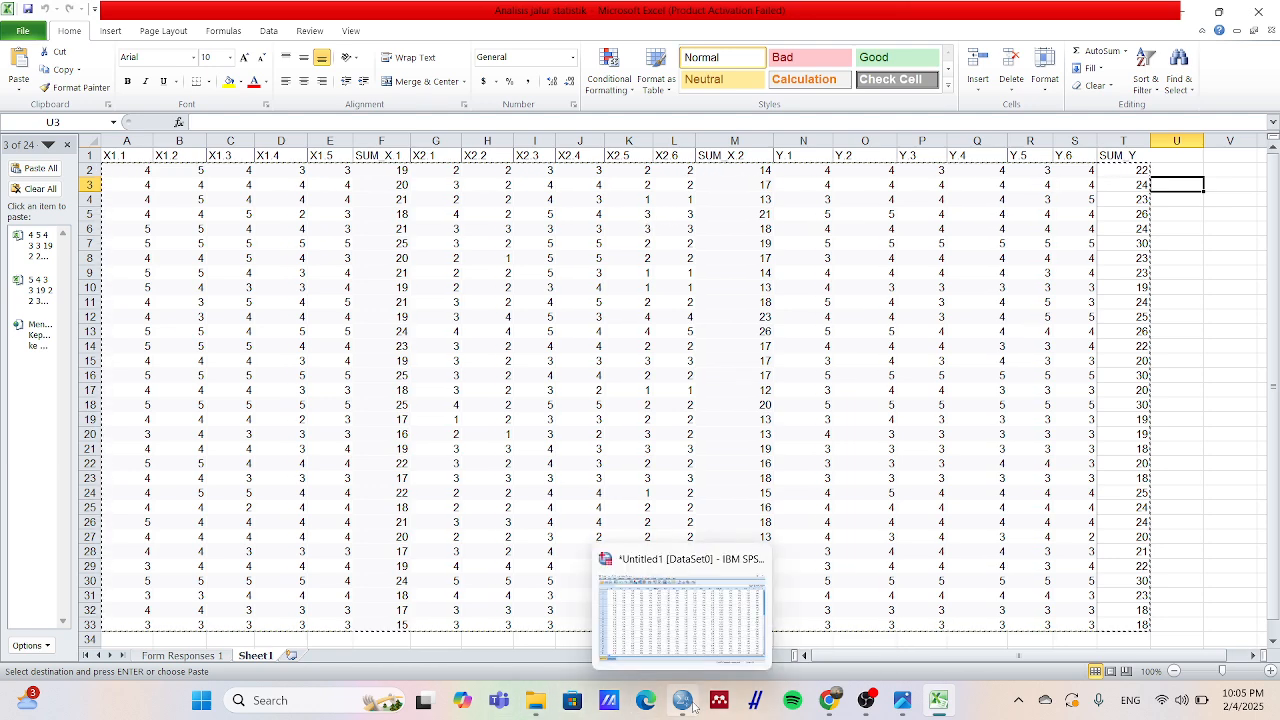
click(687, 625)
key(Return)
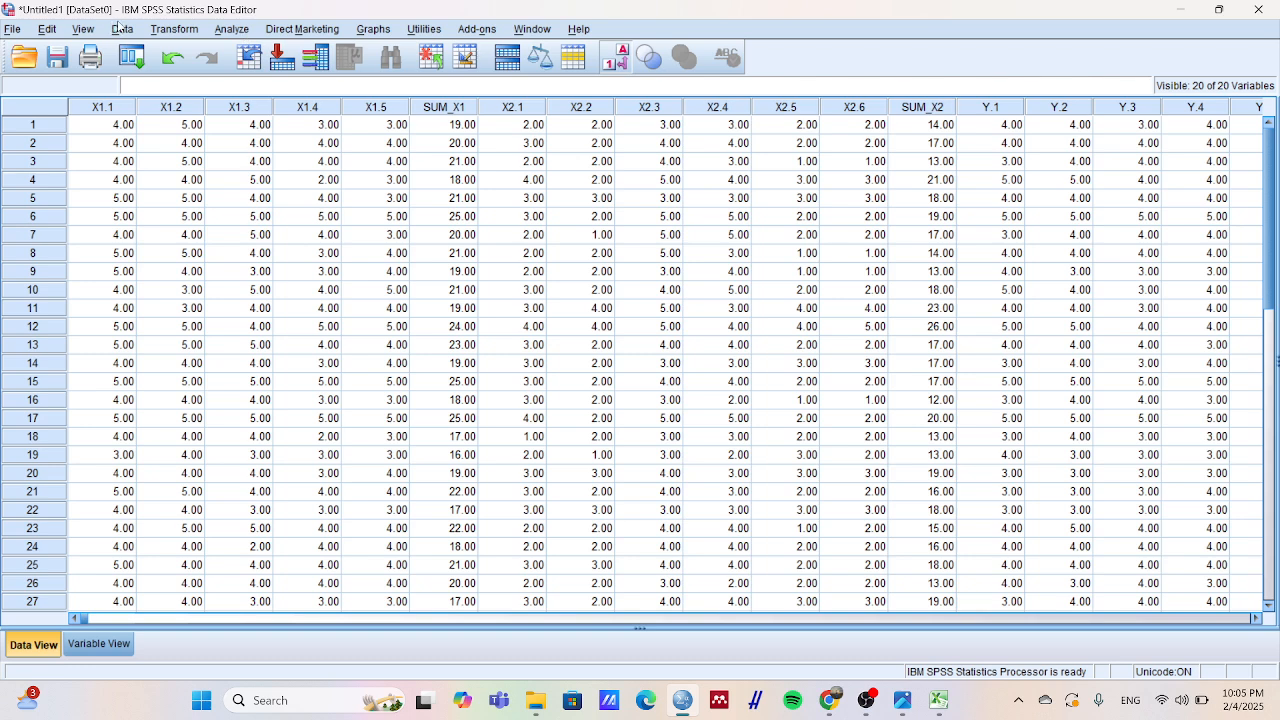
- Start a bivariate correlation analysis and remove Y.1 through Y.6 and SUM_Y from its variables
click(233, 30)
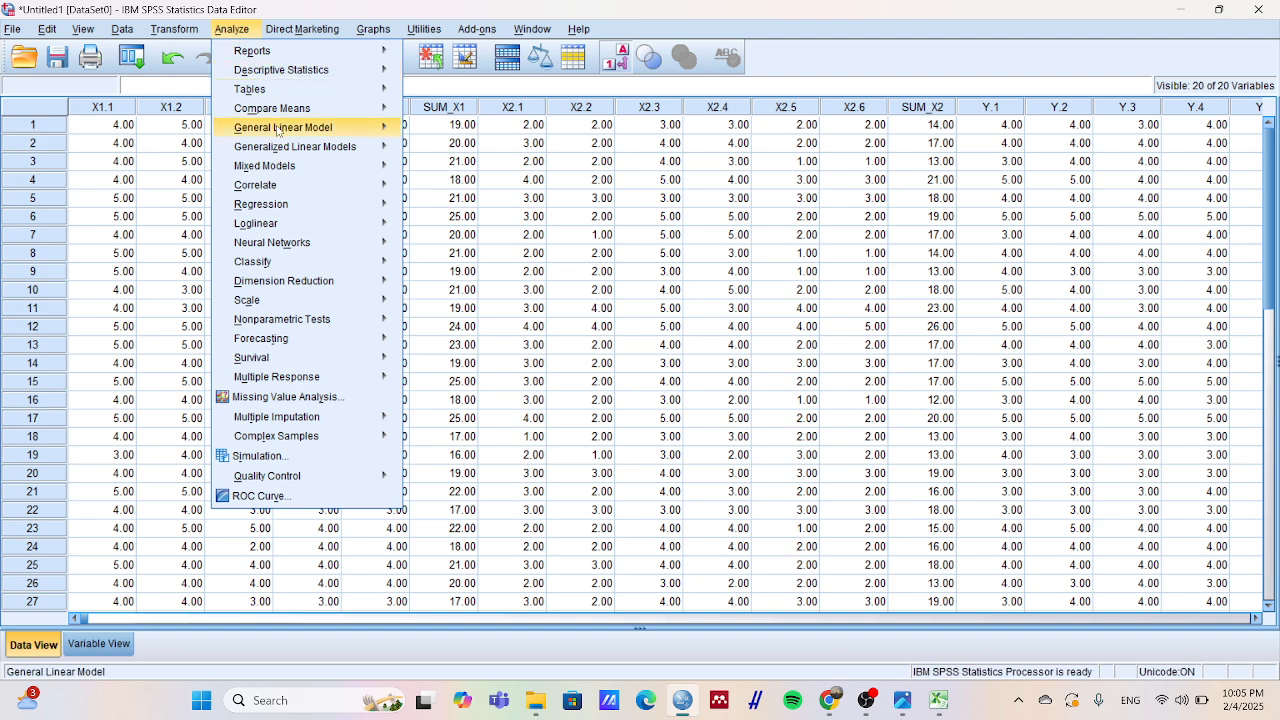
mouse_move(297, 188)
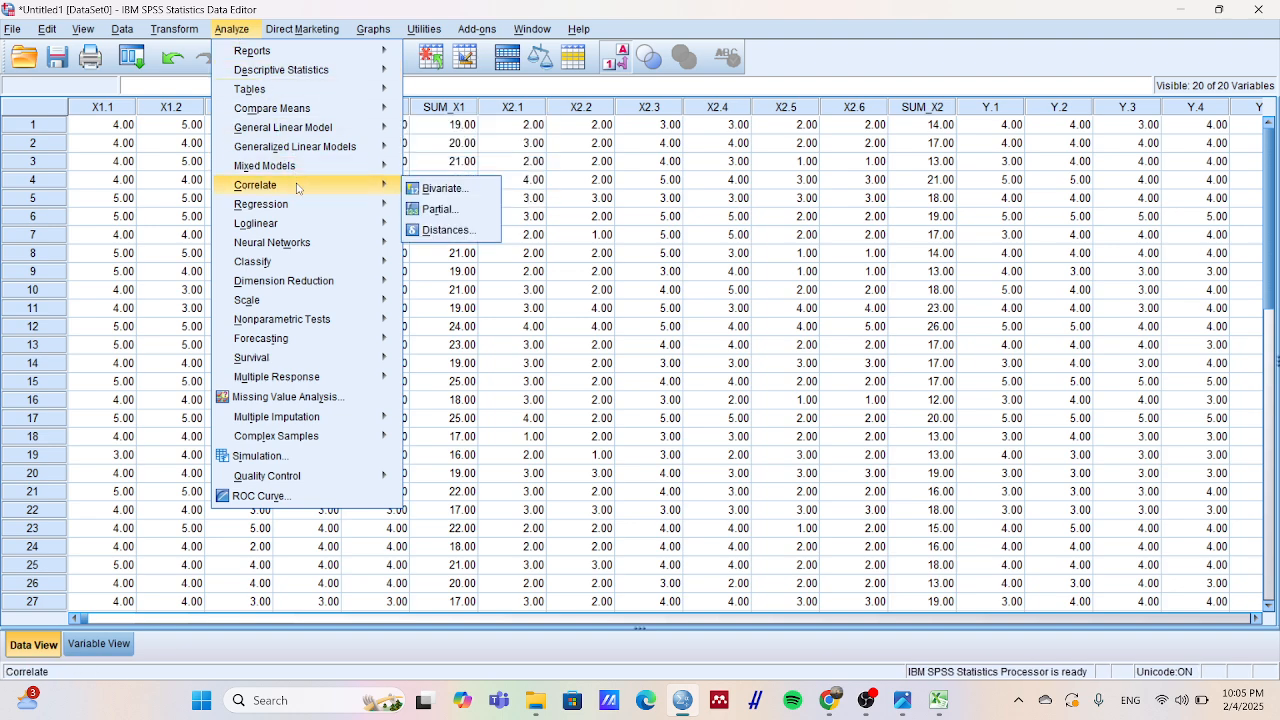
click(430, 187)
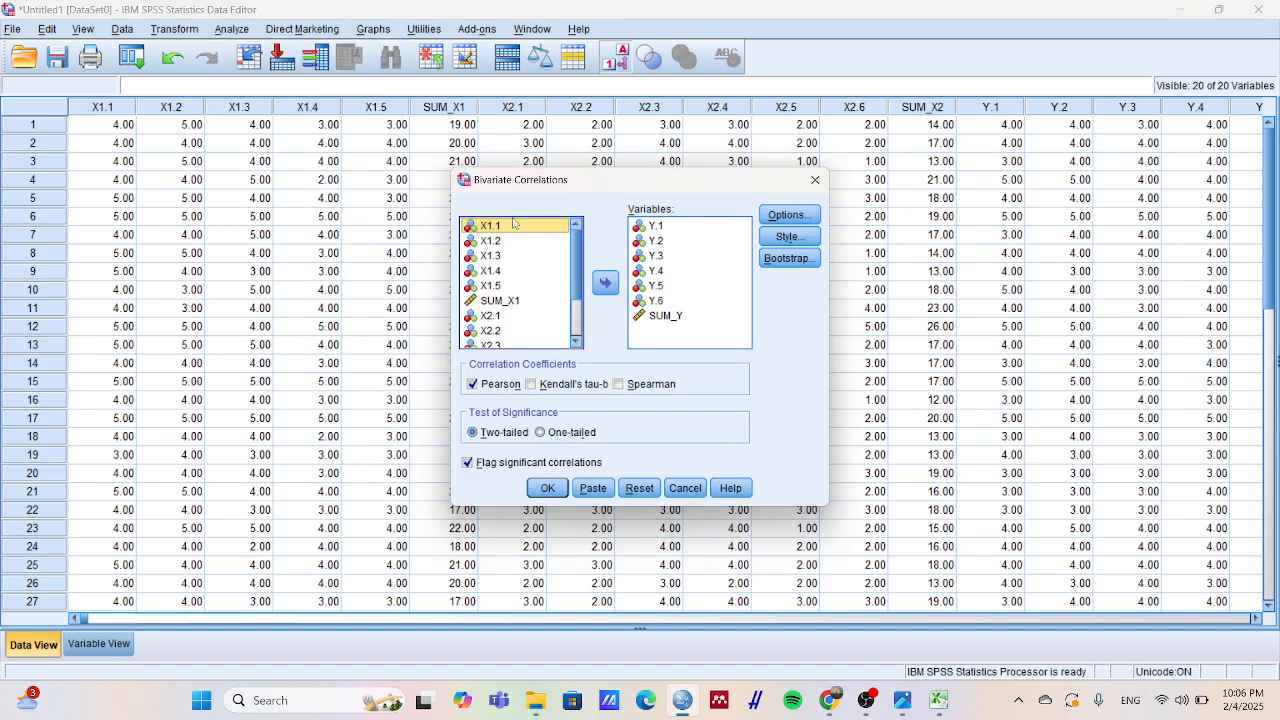
click(652, 226)
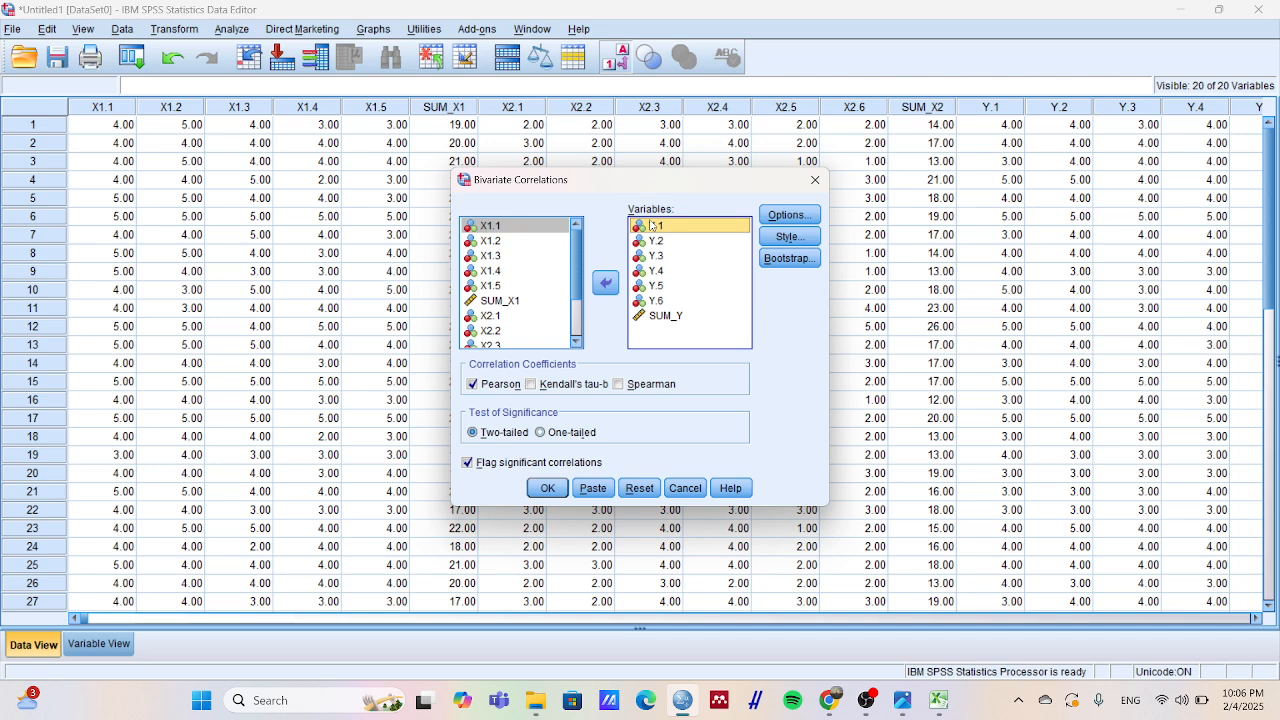
key(shift+Down)
key(shift+Down)
key(shift+Down)
key(shift+Down)
key(shift+Down)
key(shift+Down)
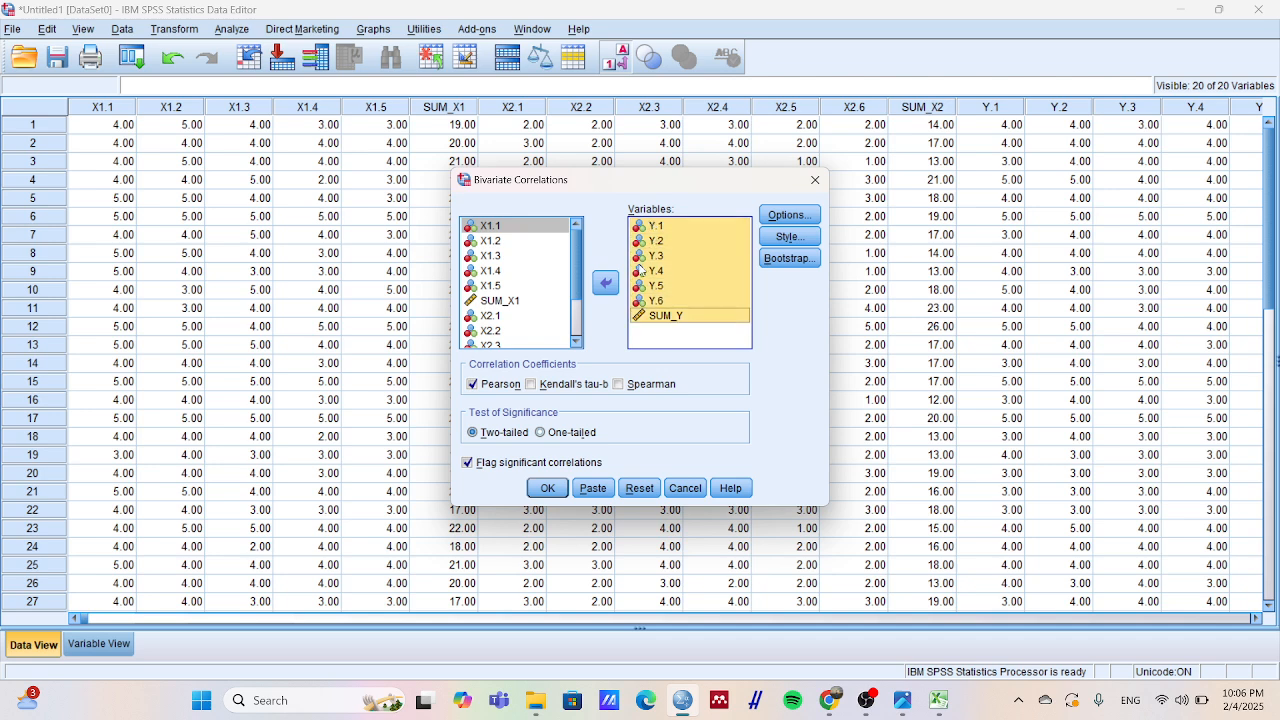
click(606, 283)
scroll(490, 288, up, 4)
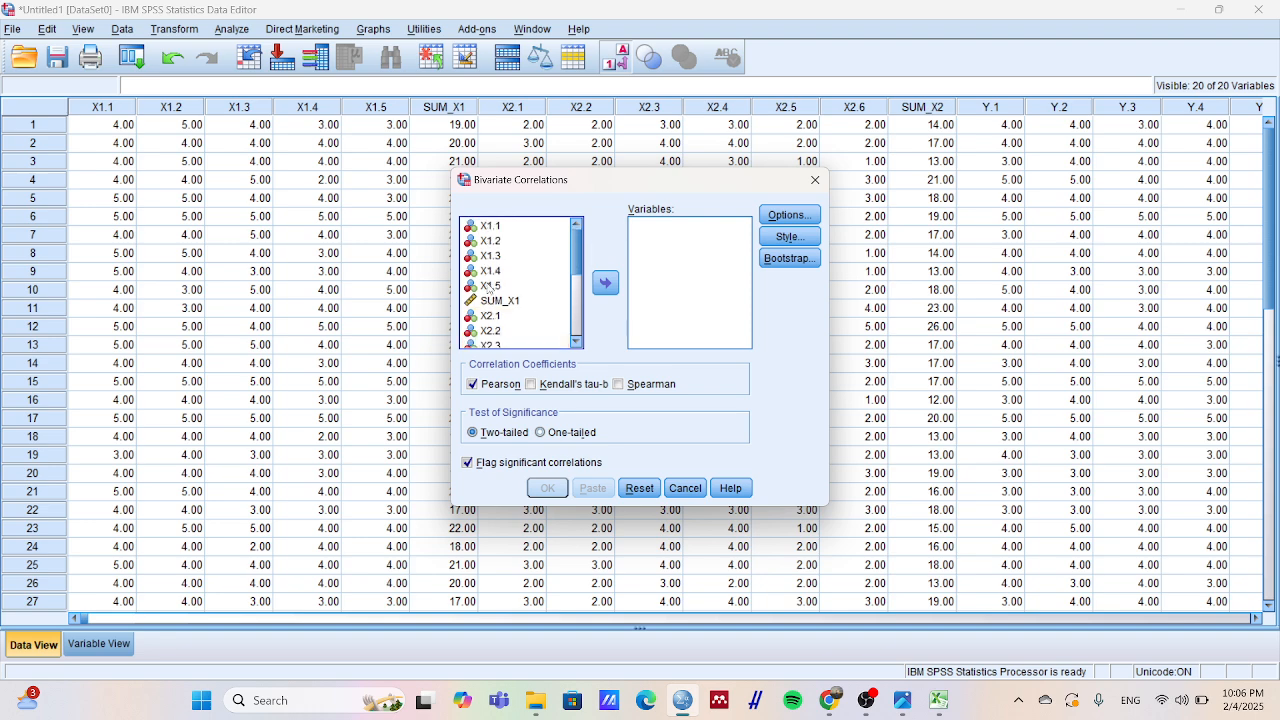
- Add X1.1 through X1.5 and SUM_X1 as variables and run the two-tailed Pearson correlation
click(520, 227)
key(shift+Down)
key(shift+Down)
key(shift+Down)
key(shift+Down)
key(shift+Down)
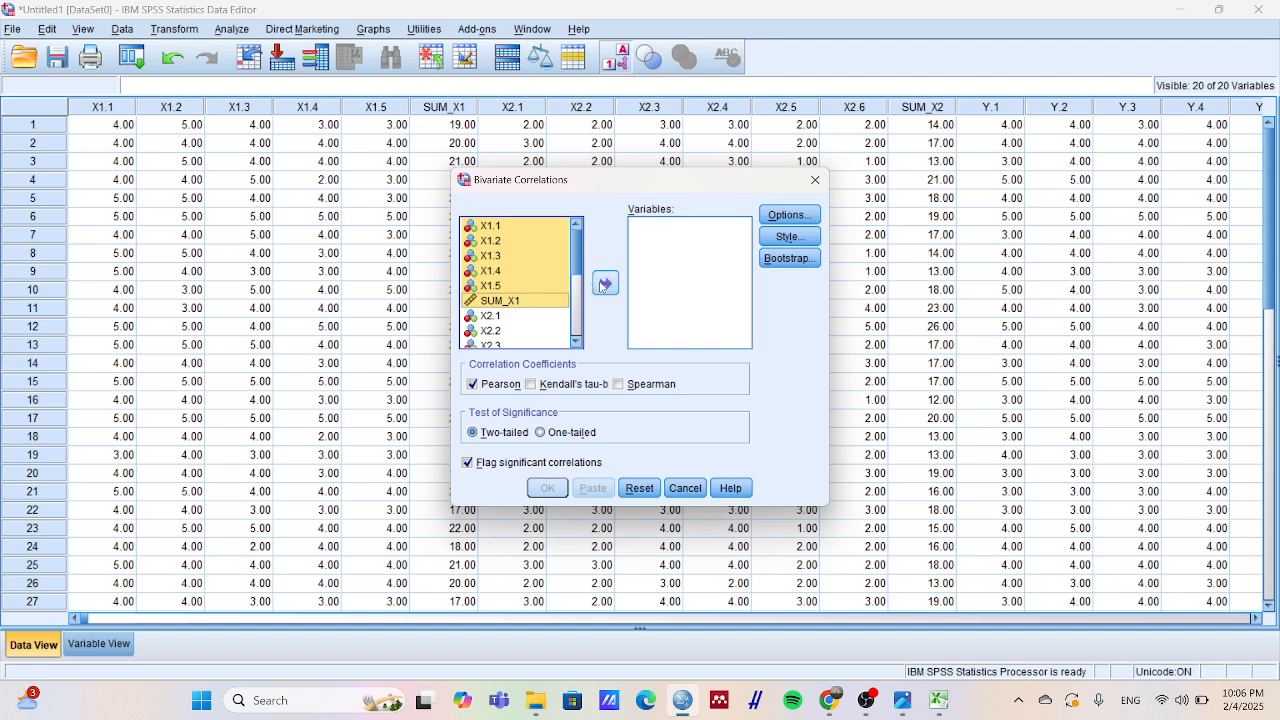
click(603, 283)
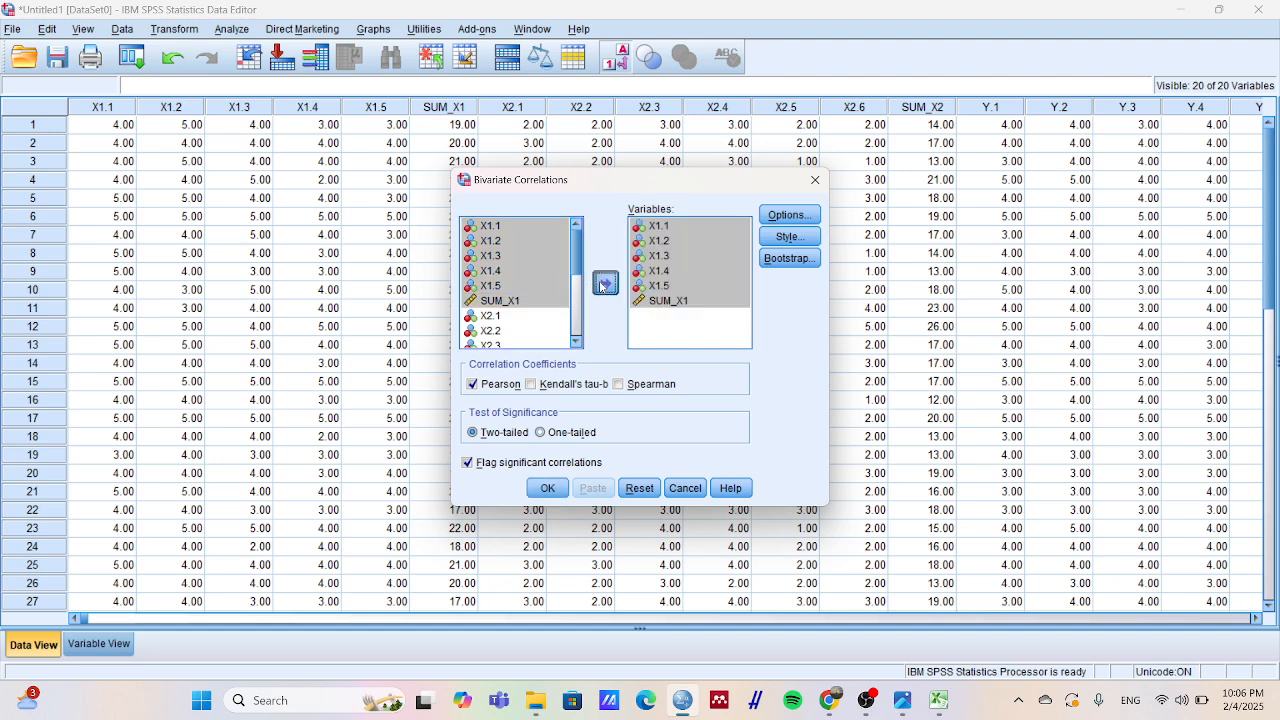
click(547, 489)
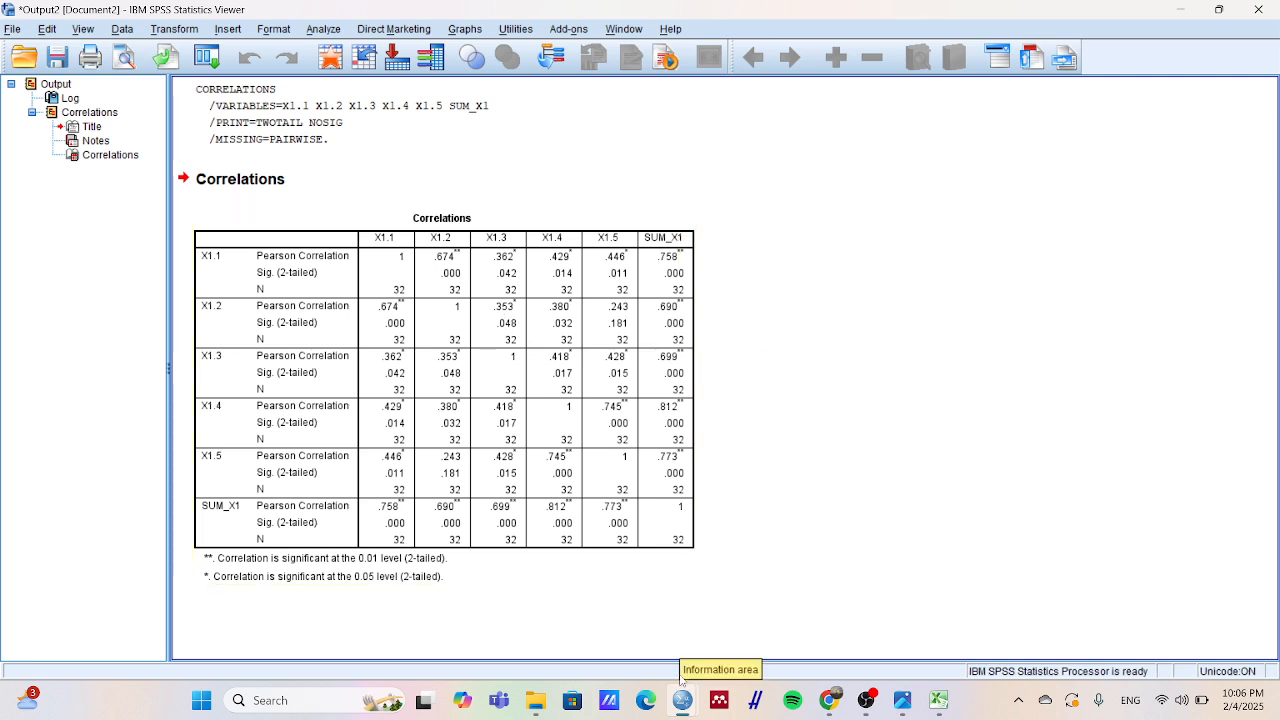
- Return to the data set, reopen the bivariate correlation setup, and remove X1.1 through X1.5 and SUM_X1 from its variables
mouse_move(684, 694)
click(592, 610)
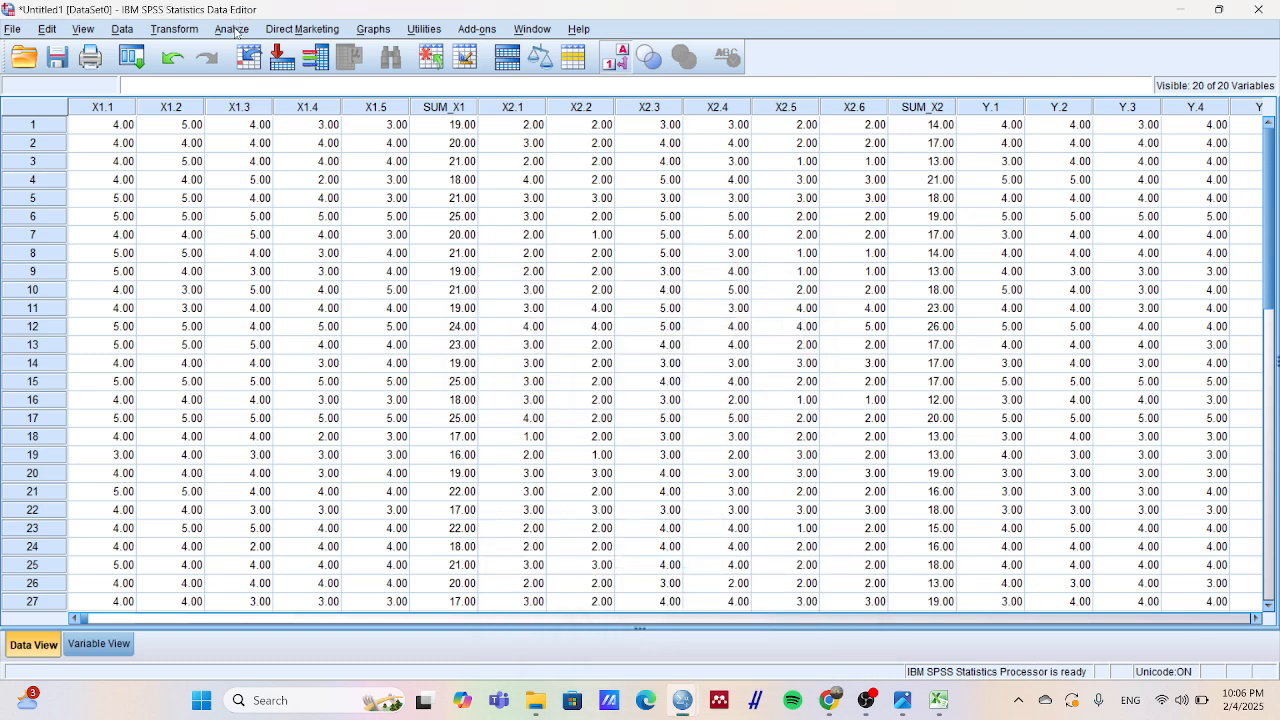
click(234, 30)
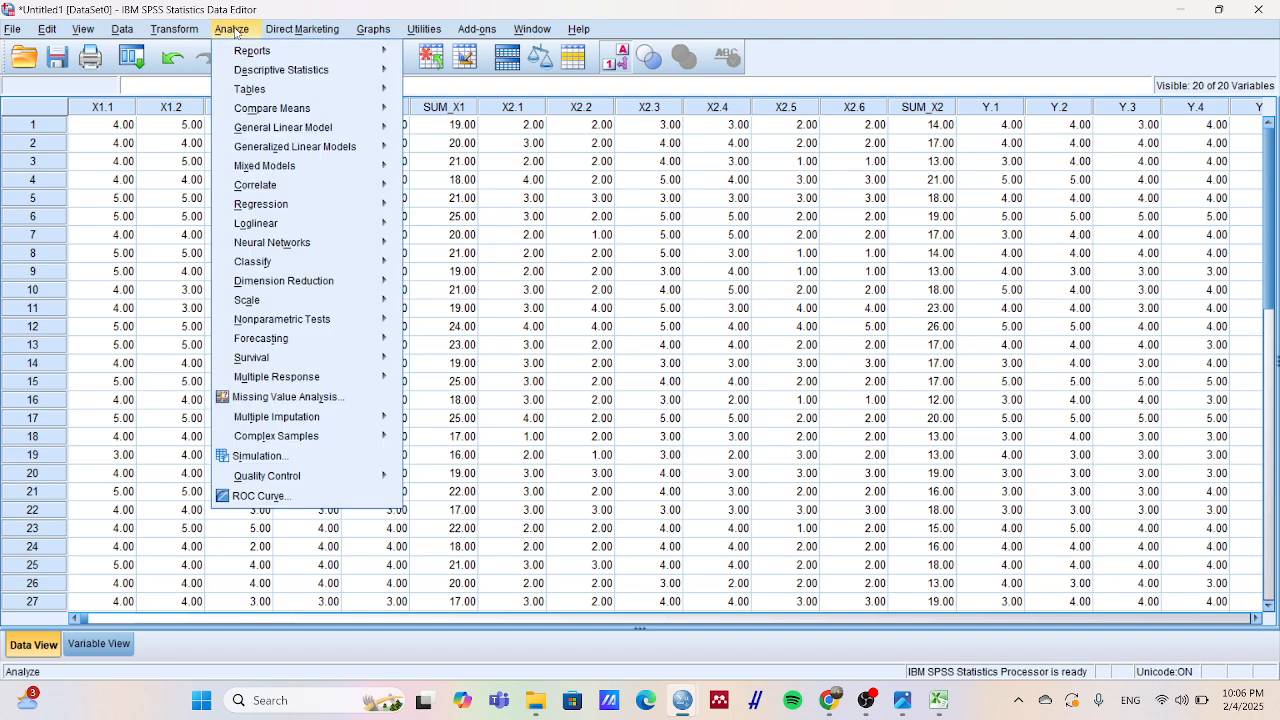
mouse_move(268, 192)
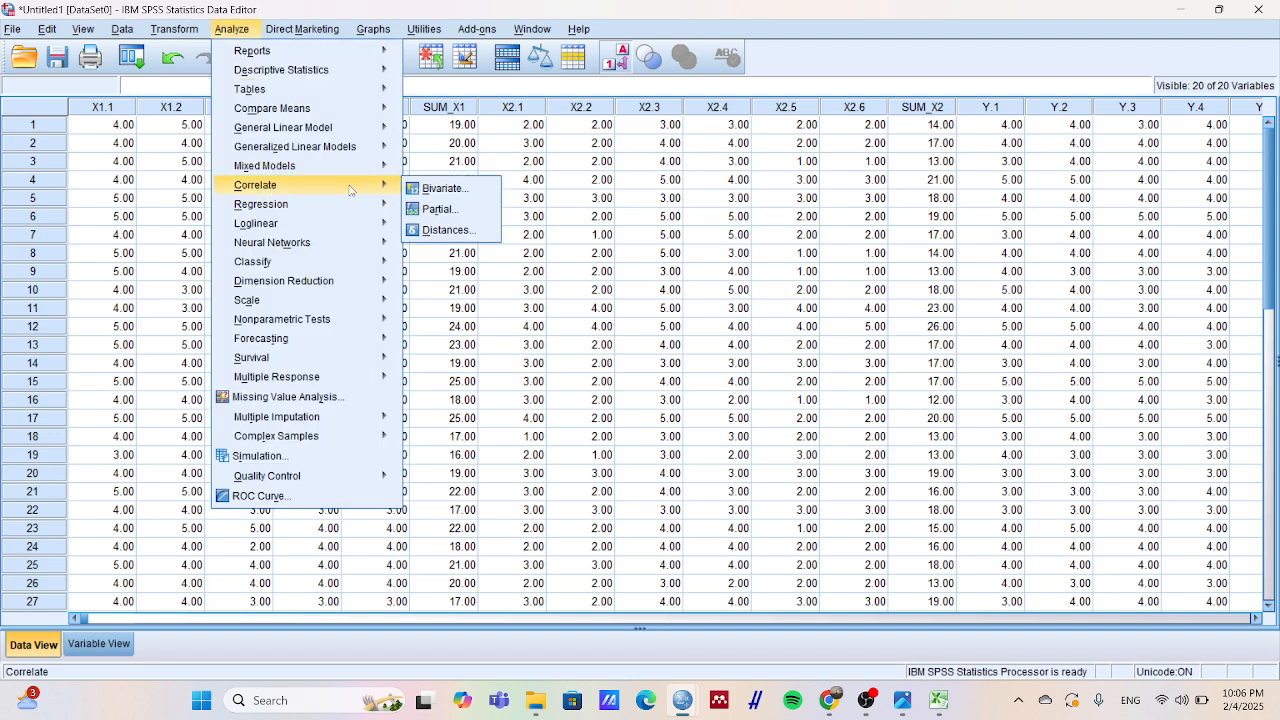
click(430, 188)
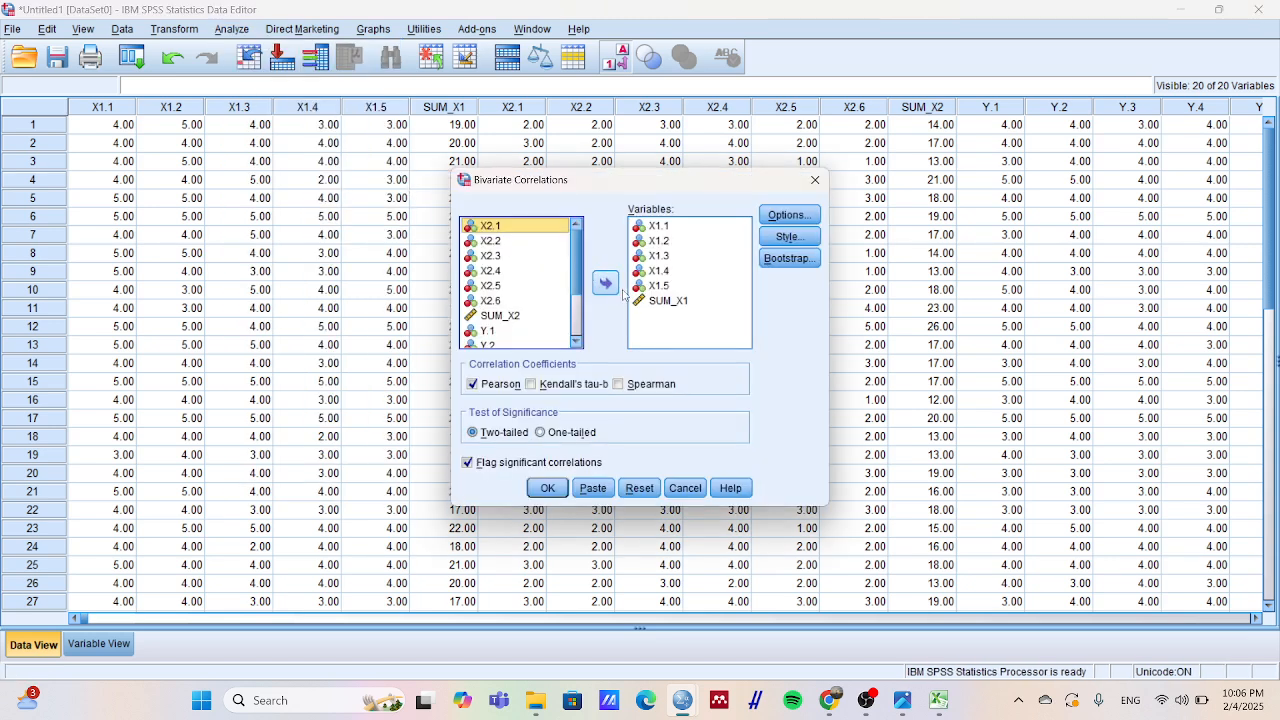
click(673, 230)
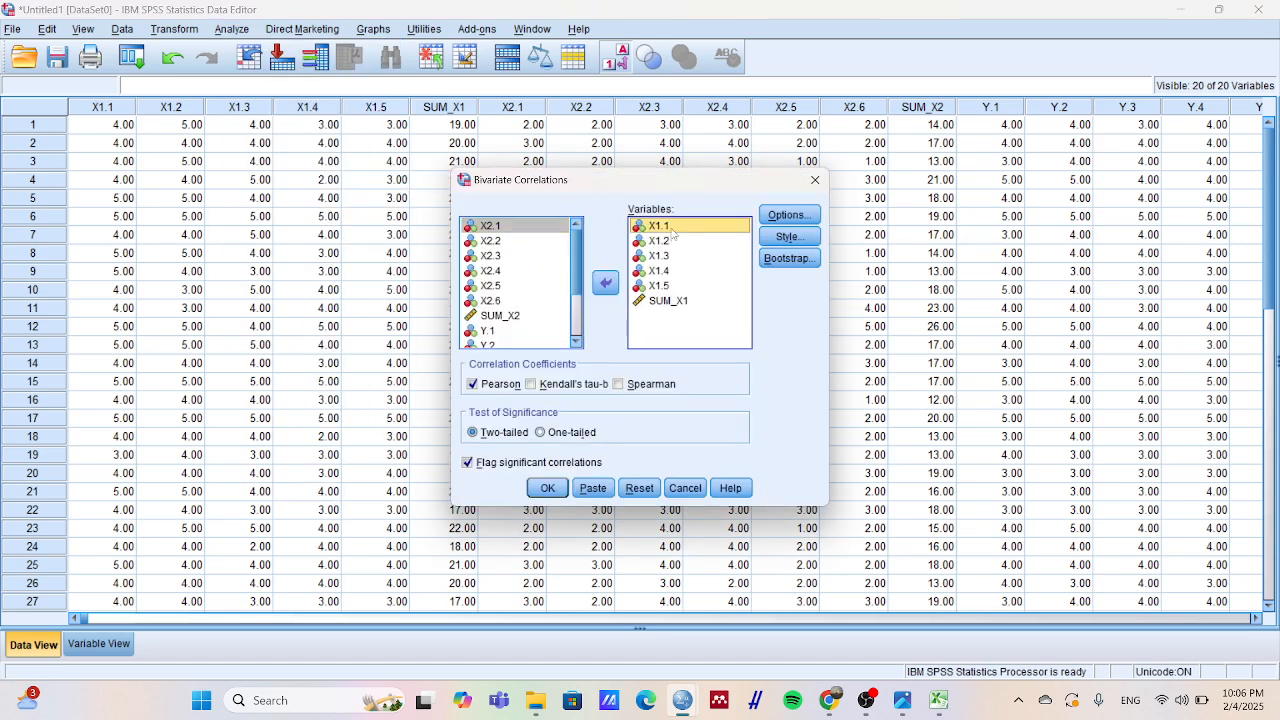
key(shift+Down)
key(shift+Down)
key(shift+Down)
key(shift+Down)
key(shift+Down)
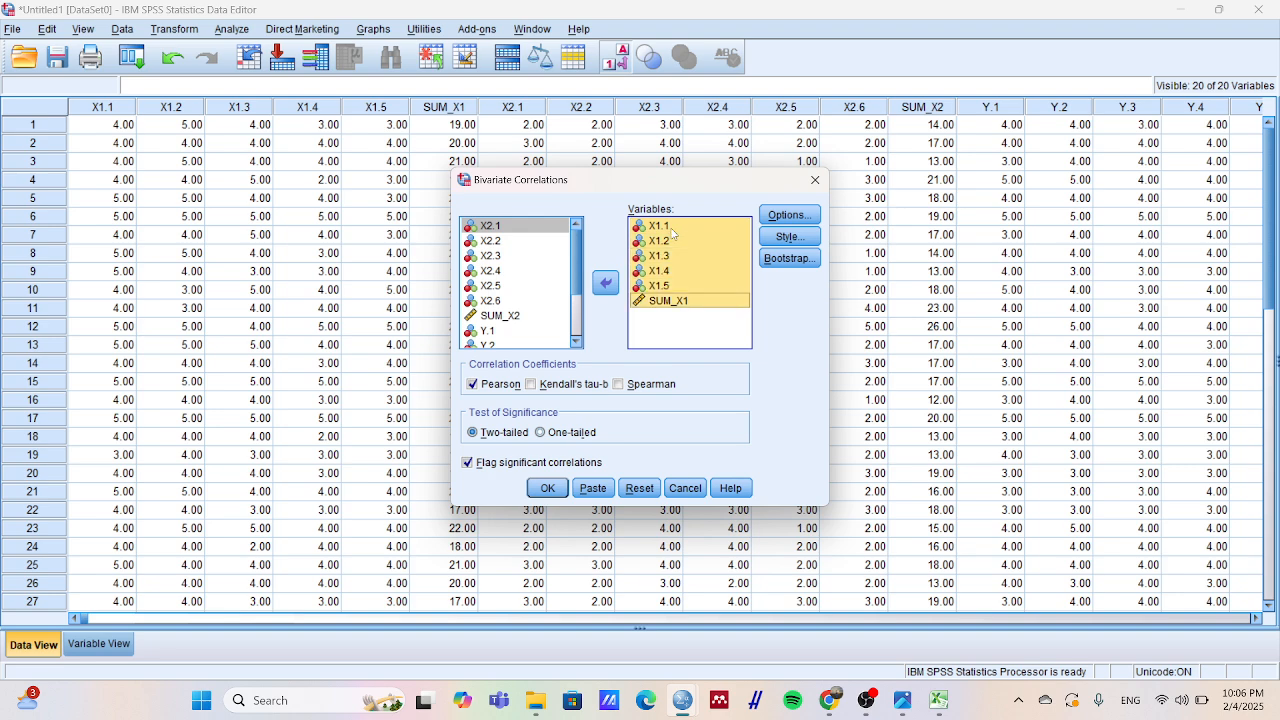
click(608, 284)
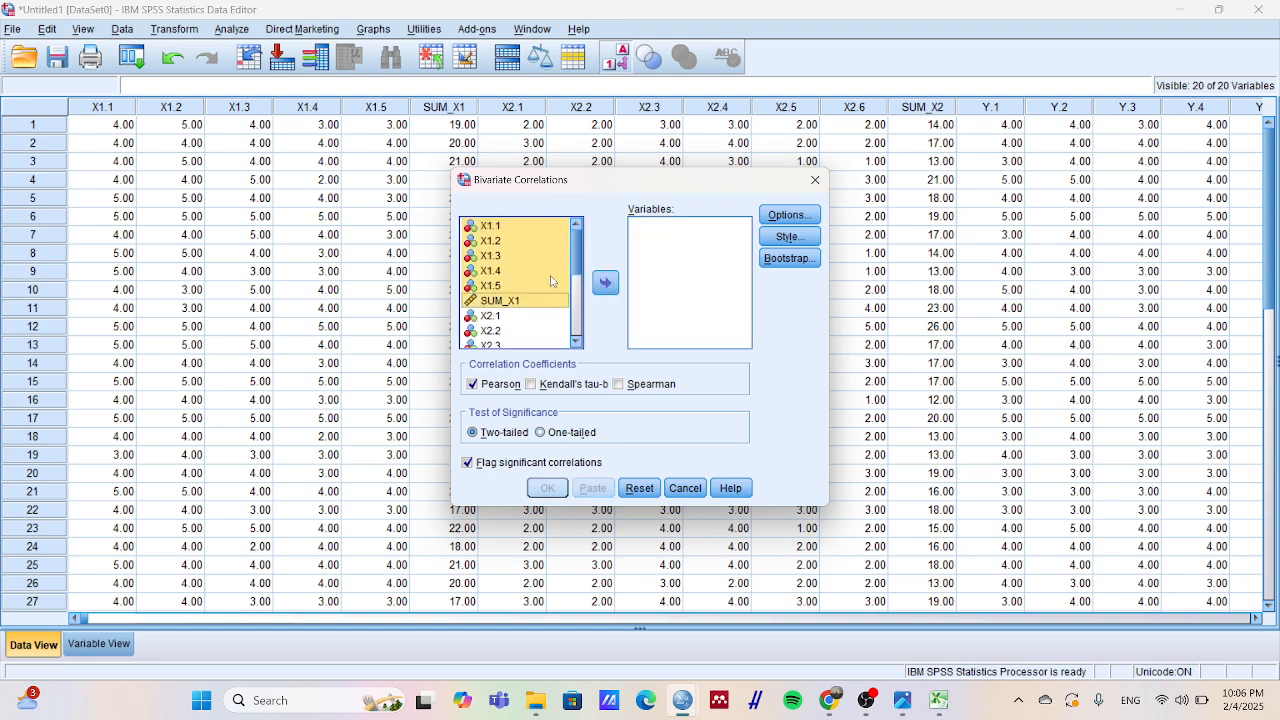
- Add X2.1 through X2.6 and SUM_X2 as variables, run the two-tailed Pearson correlation, and review its output
scroll(522, 282, down, 2)
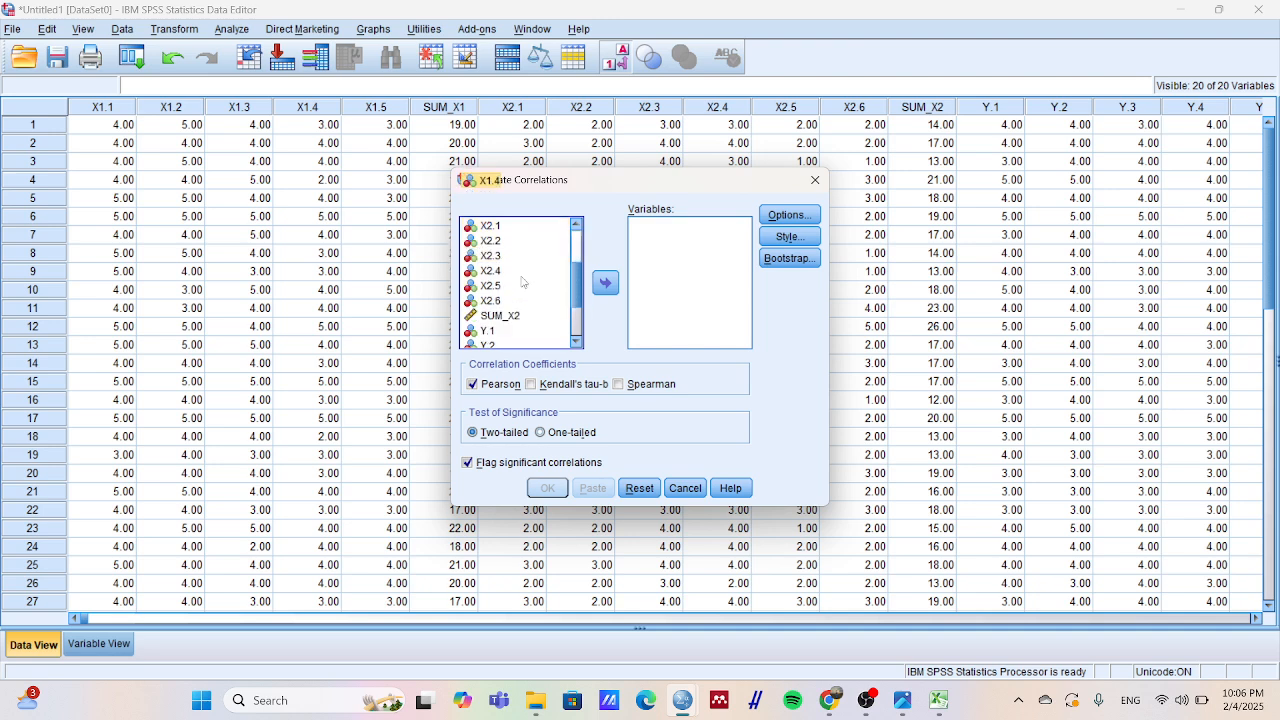
click(501, 229)
key(shift+Down)
key(shift+Down)
key(shift+Down)
key(shift+Down)
key(shift+Down)
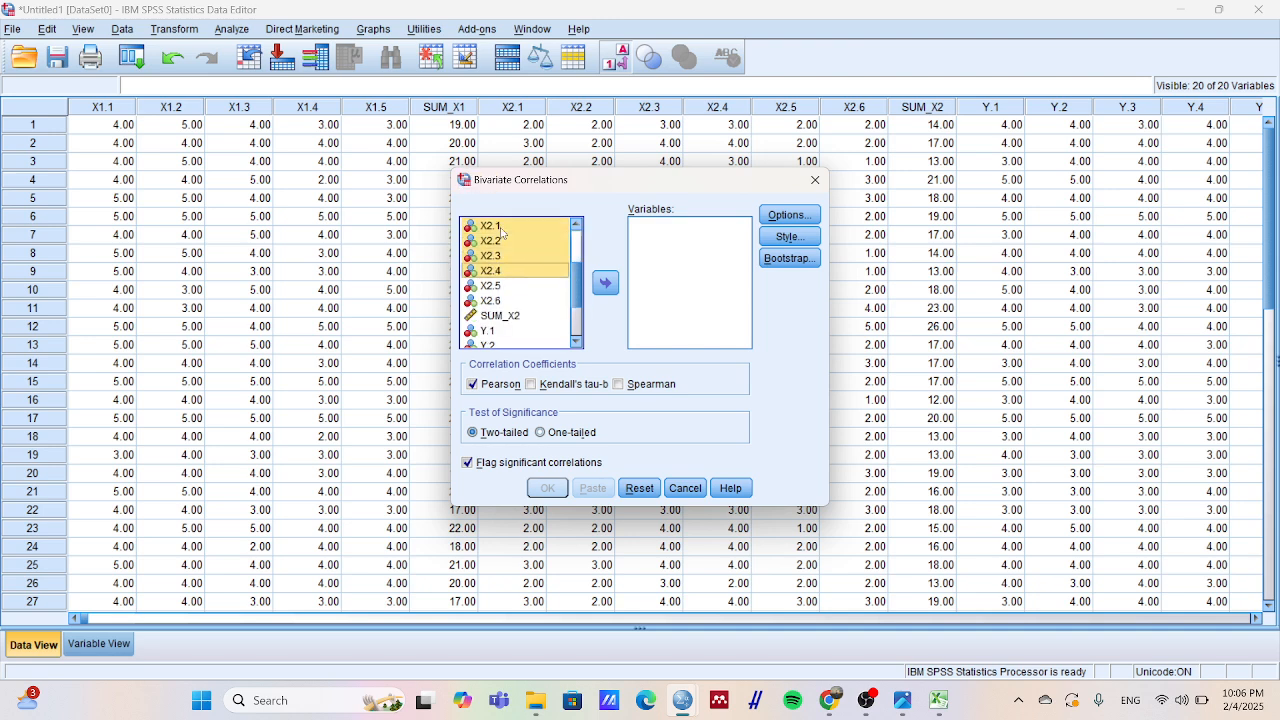
key(shift+Down)
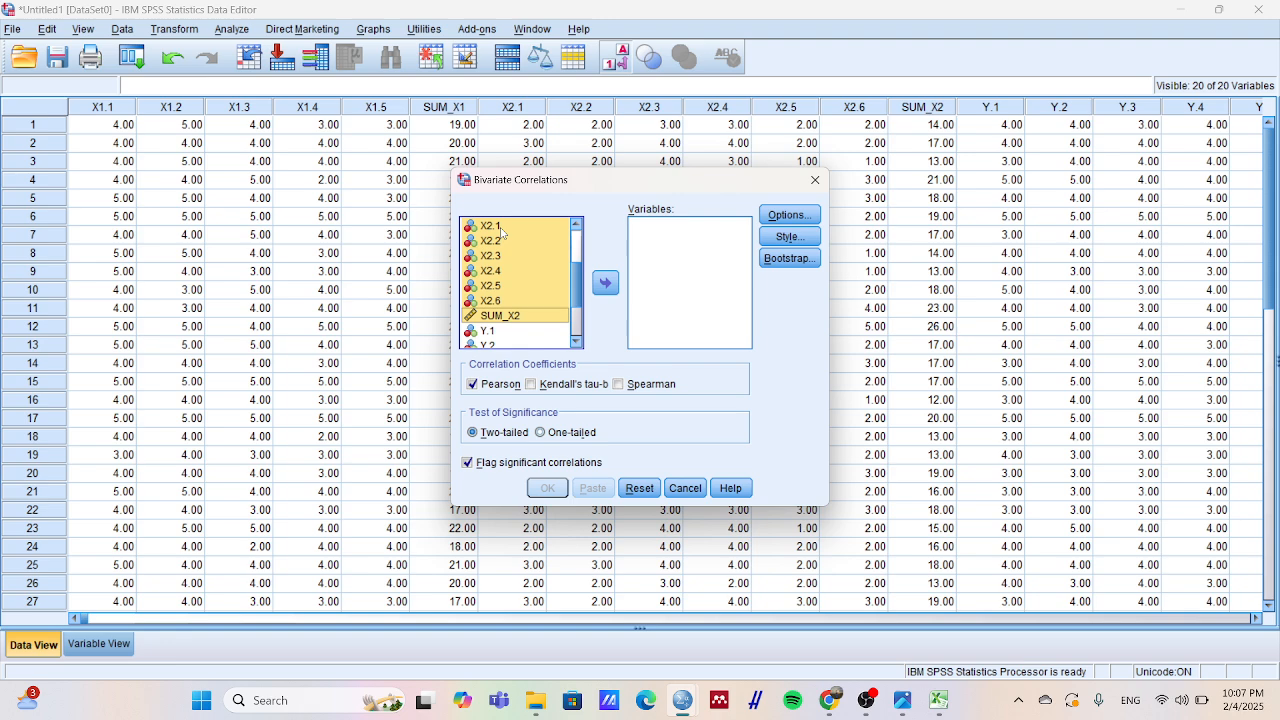
click(606, 284)
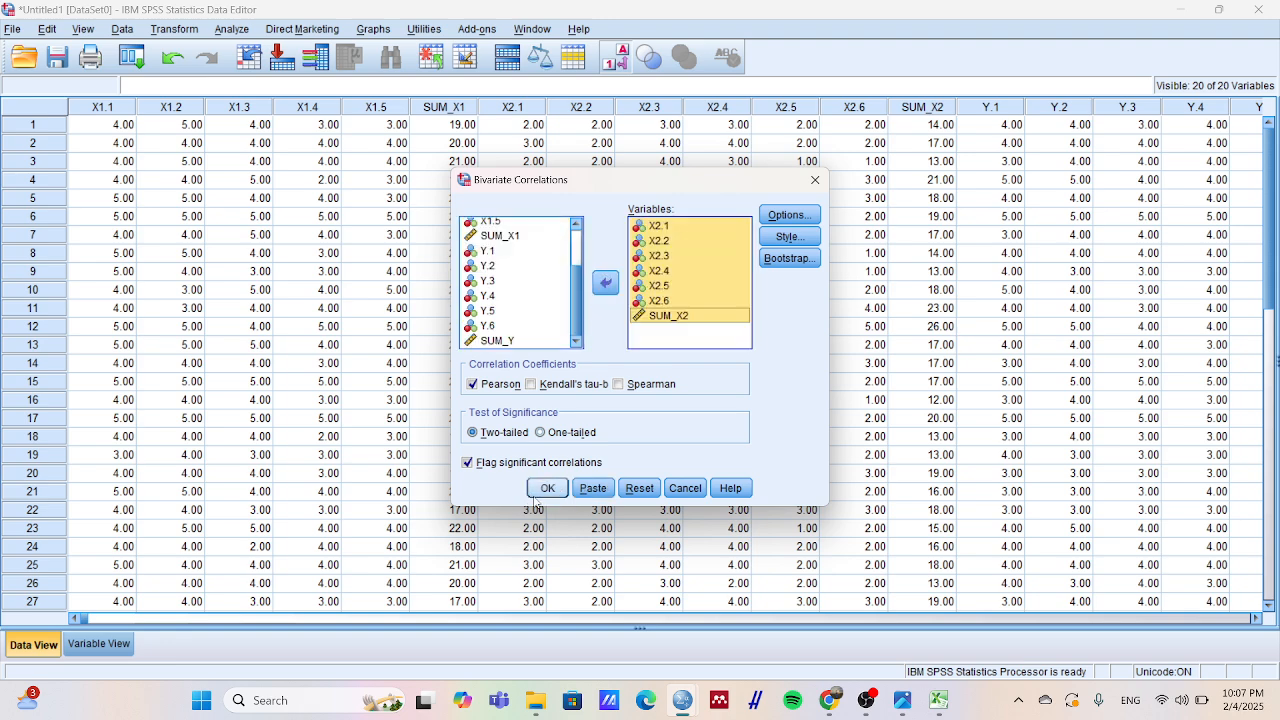
click(540, 490)
scroll(788, 358, up, 3)
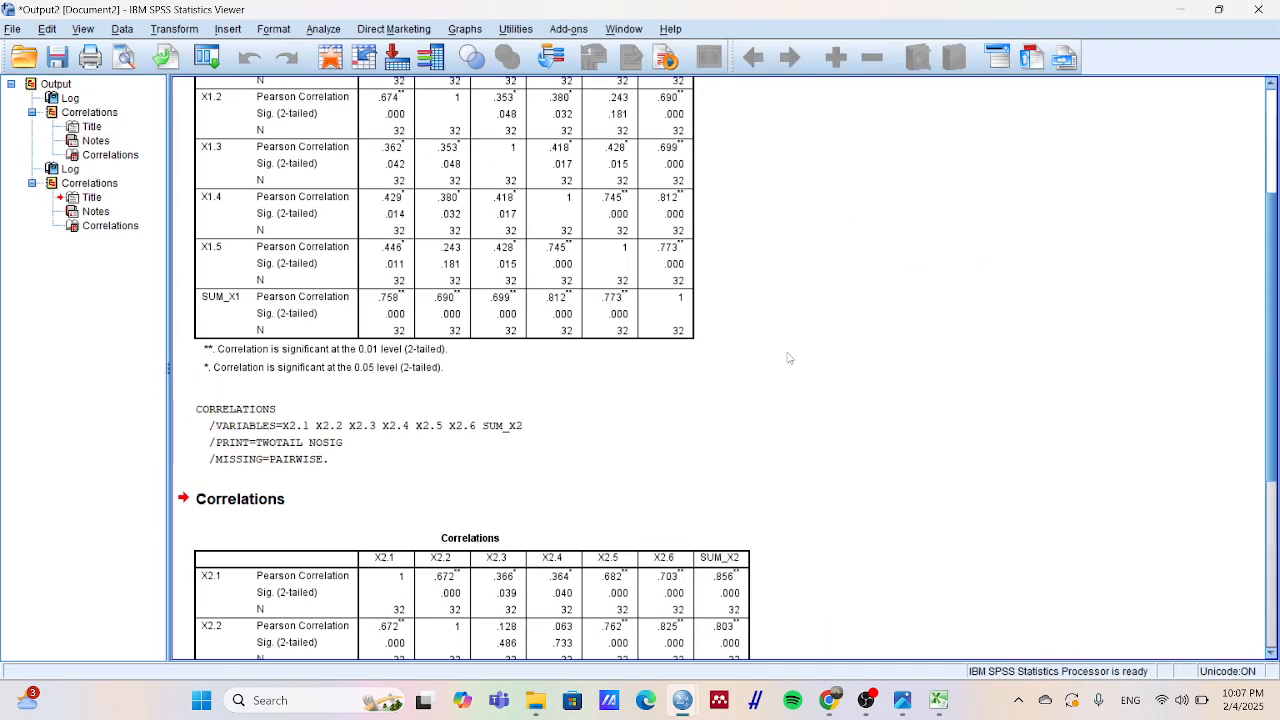
scroll(788, 358, down, 3)
click(466, 360)
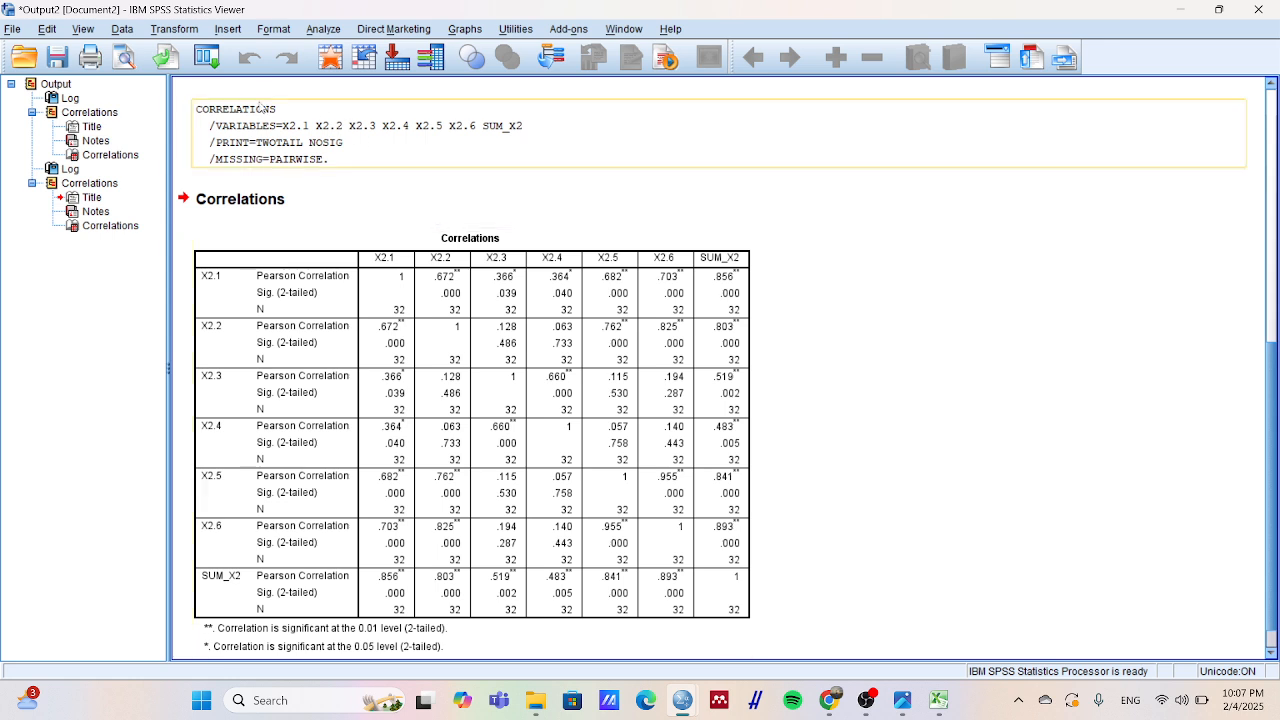
- Return to the data set, reopen the bivariate correlation setup, and remove X2.1 through X2.6 and SUM_X2 from its variables
mouse_move(683, 705)
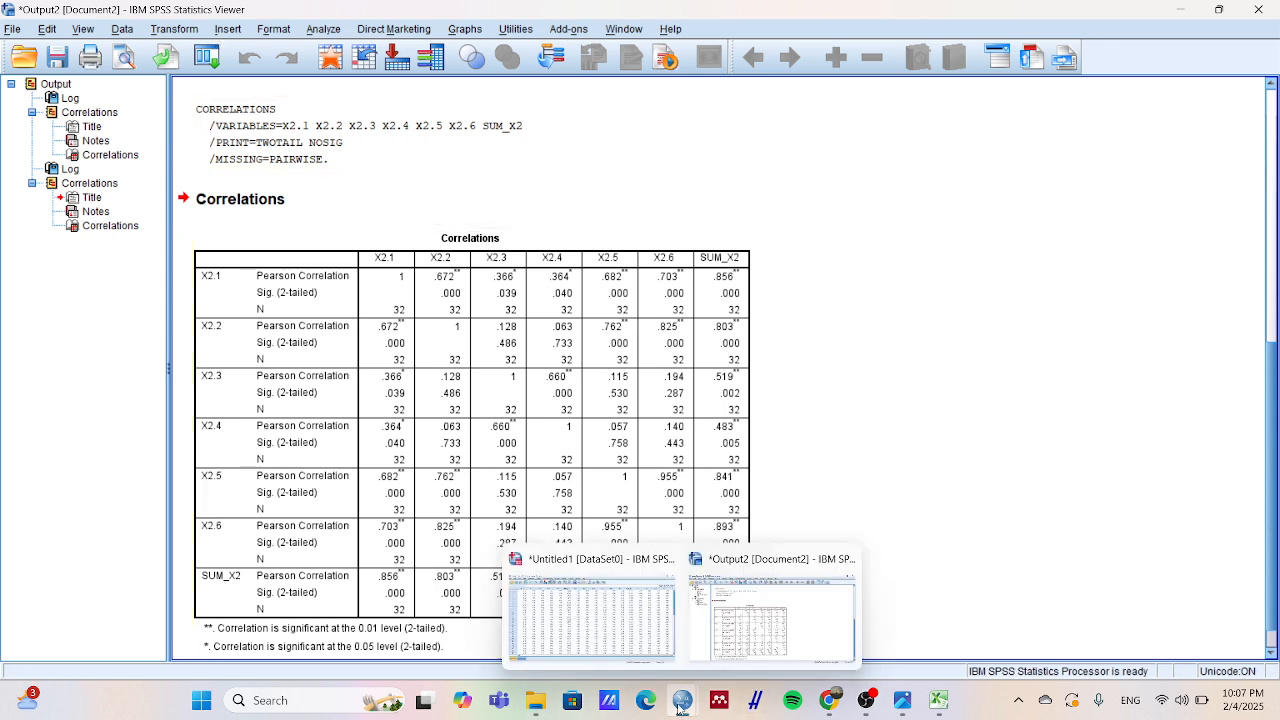
click(660, 617)
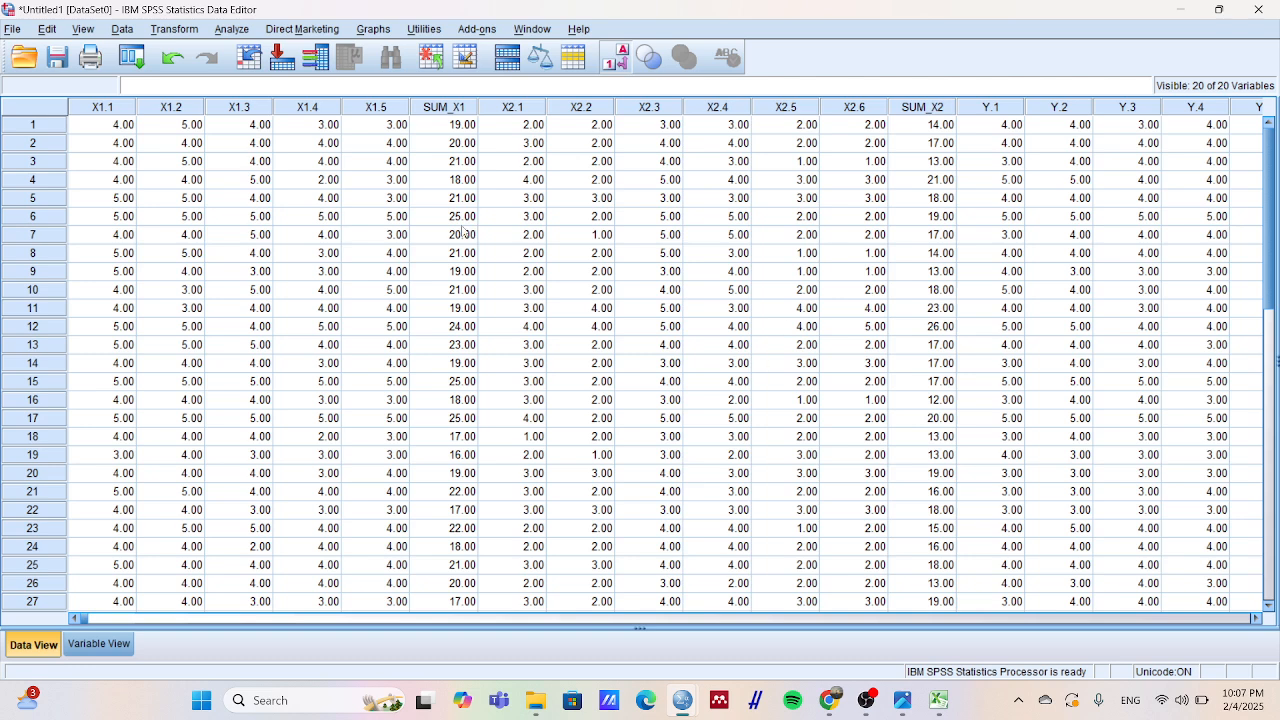
click(243, 29)
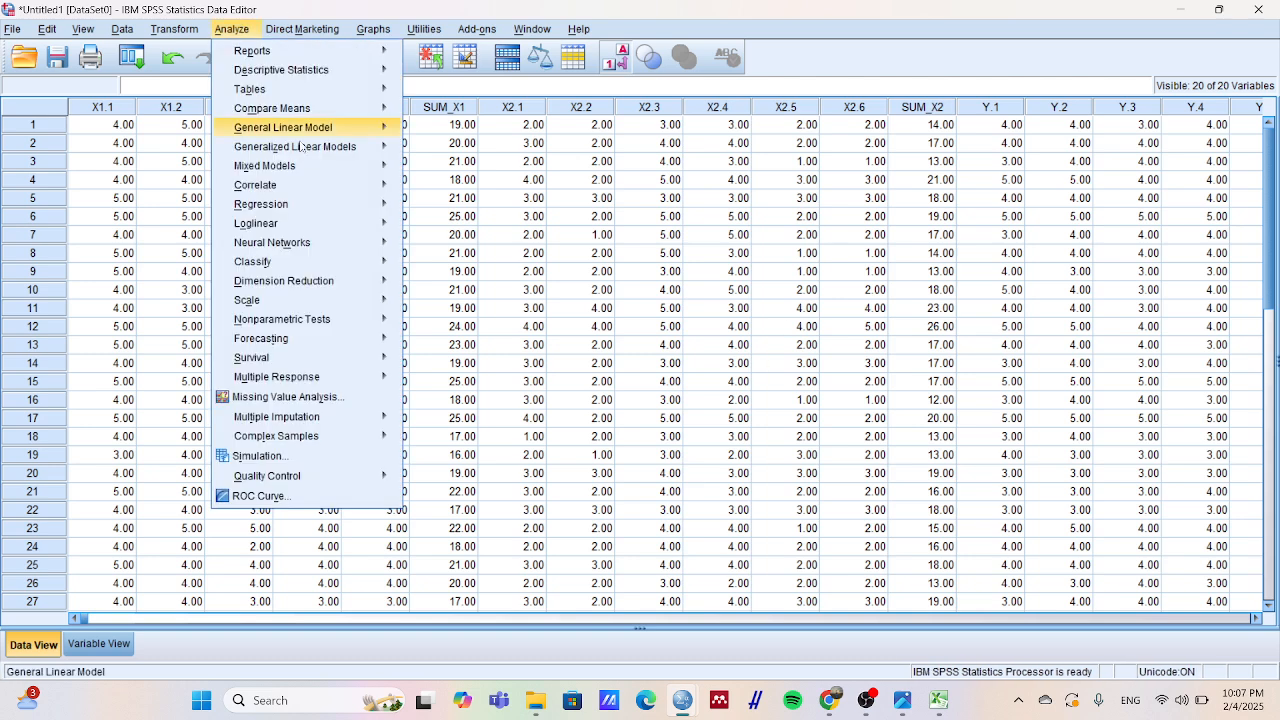
mouse_move(313, 181)
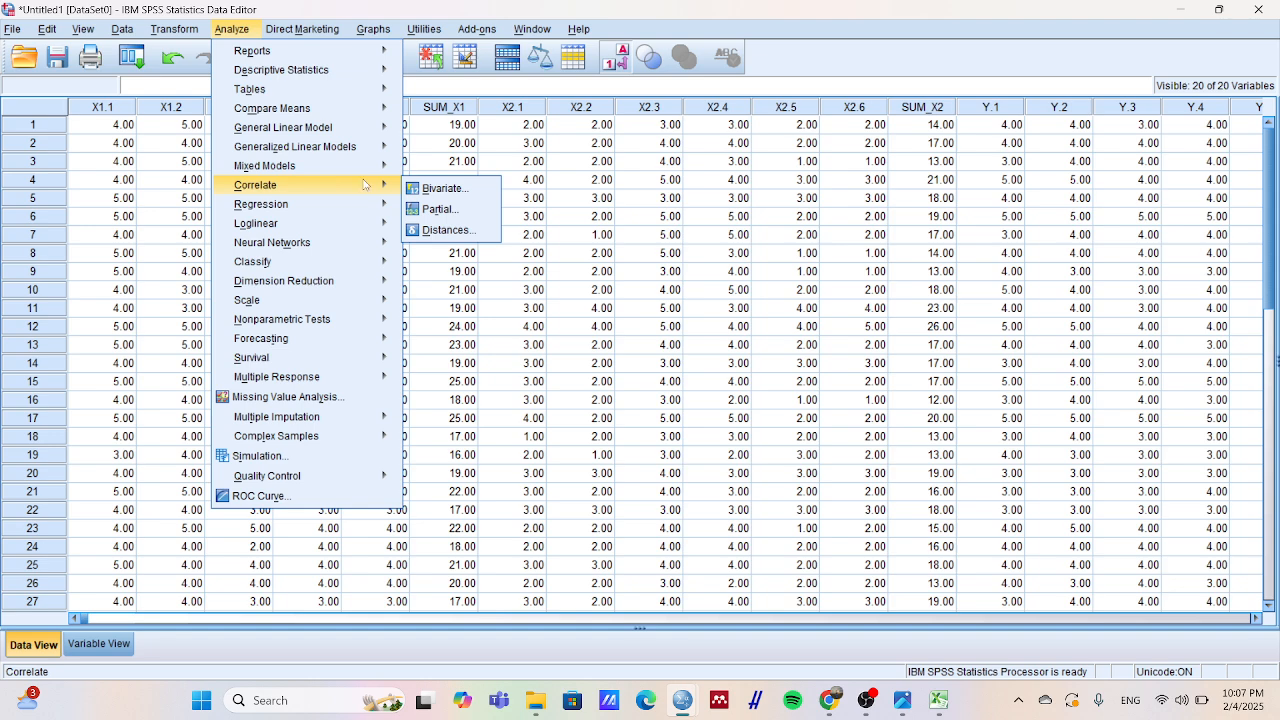
click(430, 189)
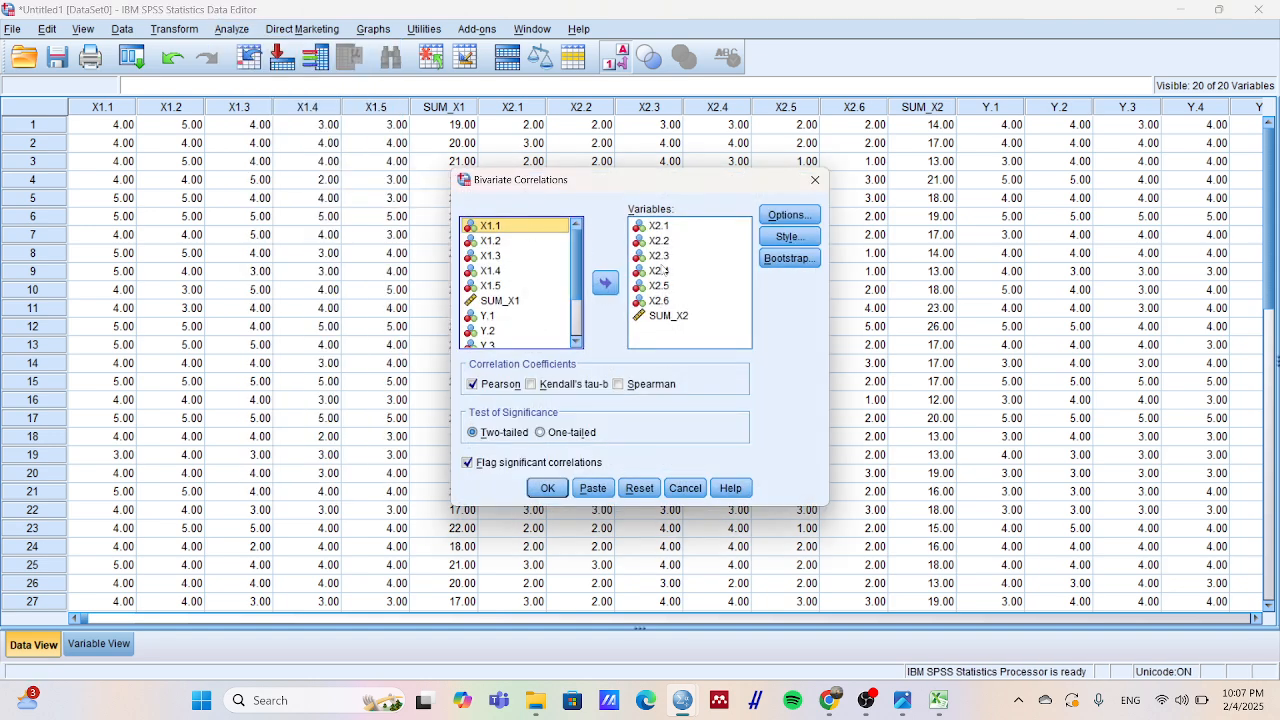
click(652, 228)
drag(652, 228, 655, 316)
click(606, 284)
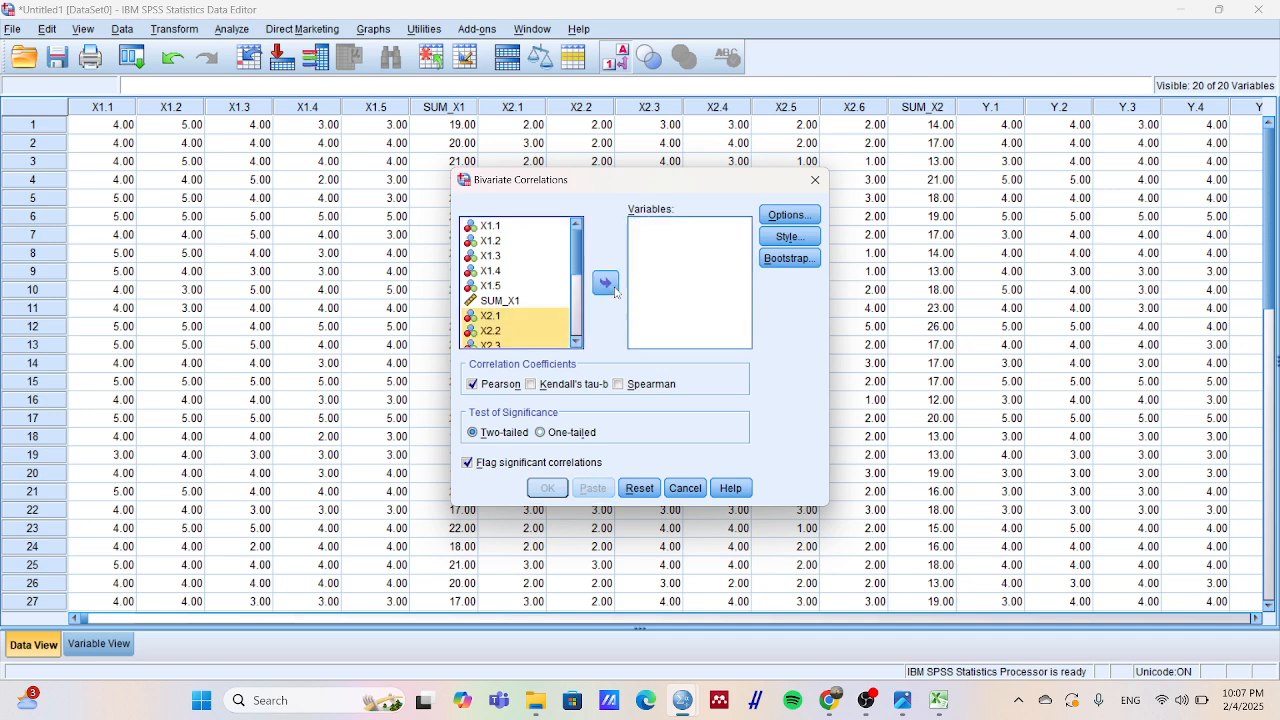
- Add Y.1 through Y.6 and SUM_Y as variables, run the two-tailed Pearson correlation, and go back to the first correlation table
scroll(490, 322, down, 4)
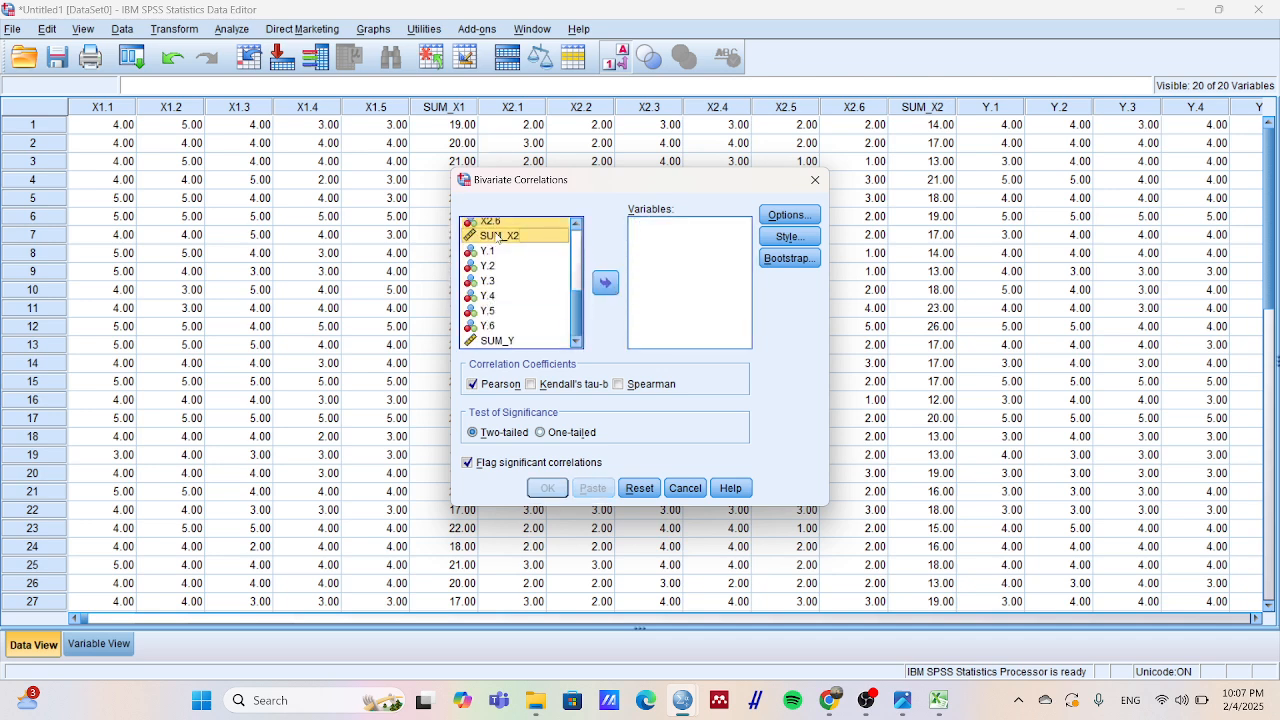
click(492, 252)
key(shift+Down)
key(shift+Down)
key(shift+Down)
key(shift+Down)
key(shift+Down)
key(shift+Down)
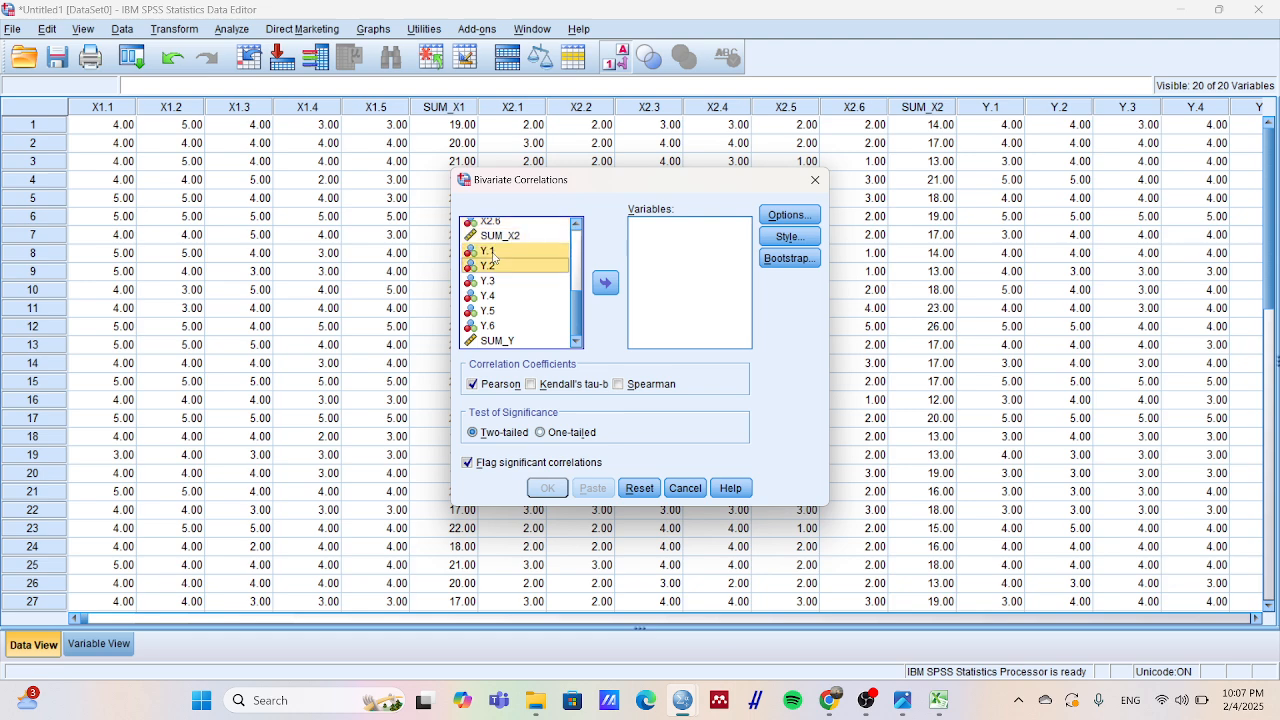
click(612, 282)
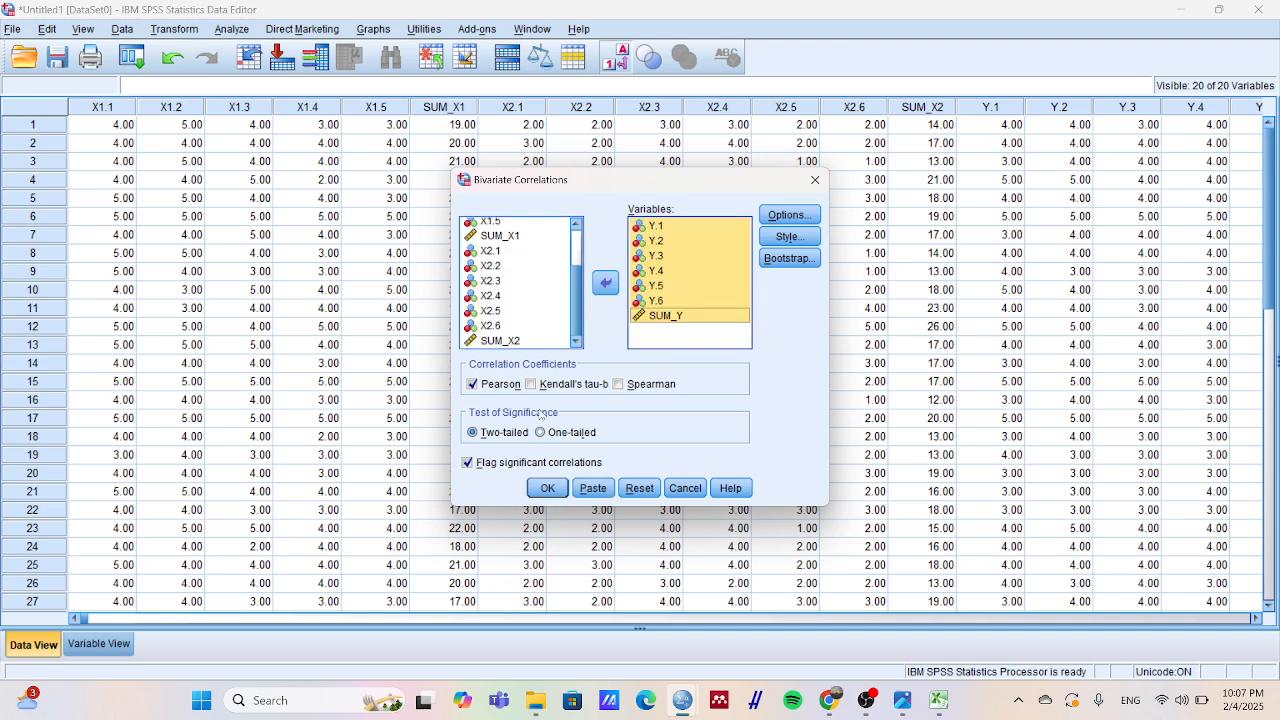
click(548, 488)
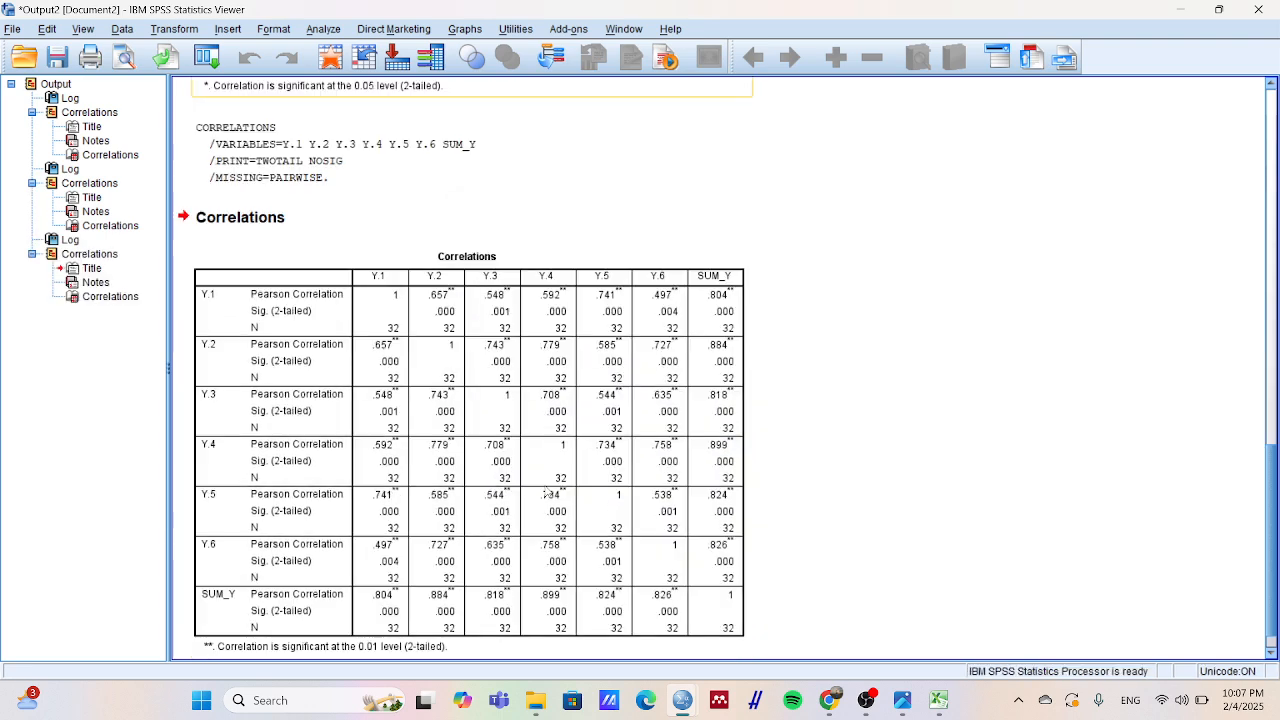
scroll(620, 500, up, 15)
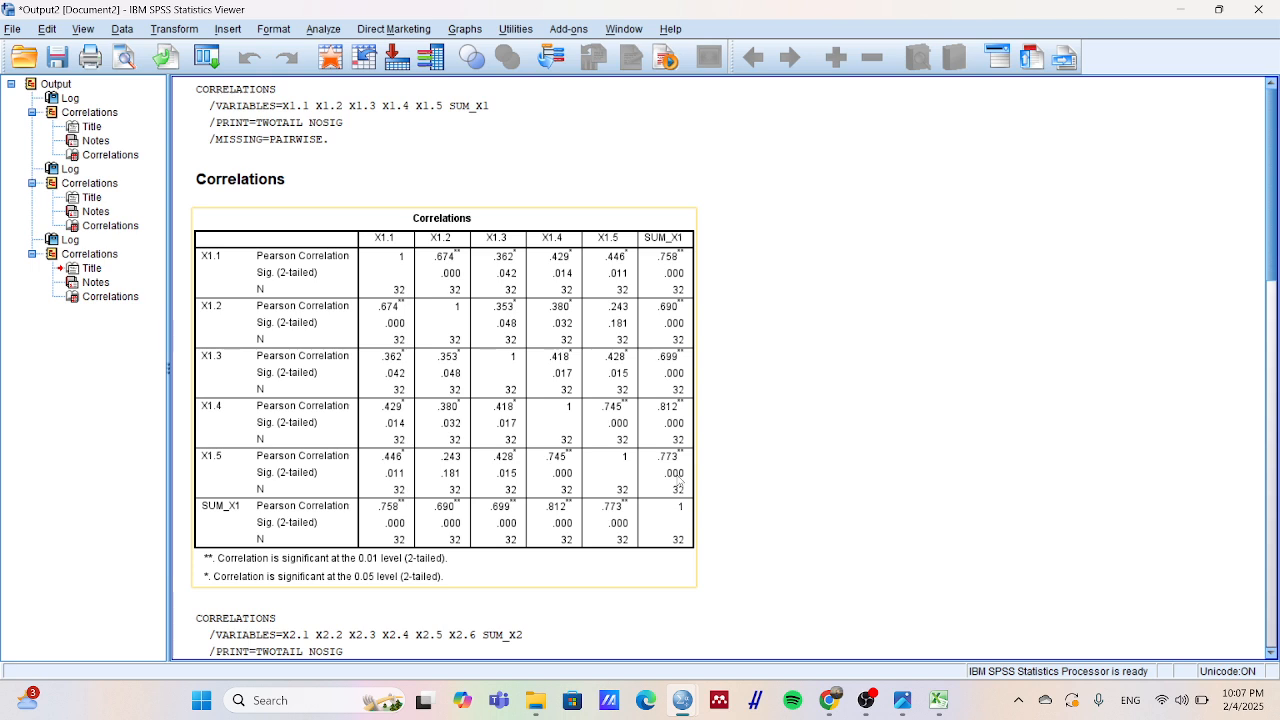
- Examine the SUM_X1 item correlations, consult the two-tailed 0.05 r product moment table image, and return to the SPSS output
click(749, 343)
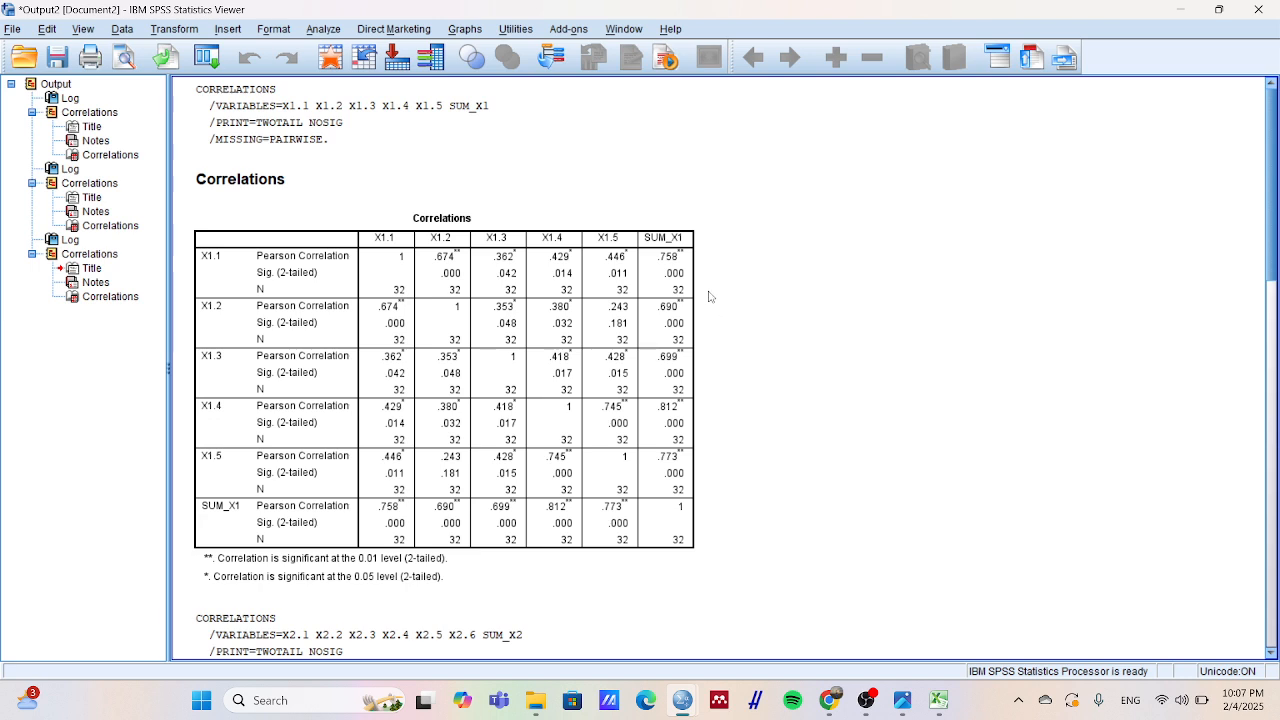
click(678, 238)
click(903, 699)
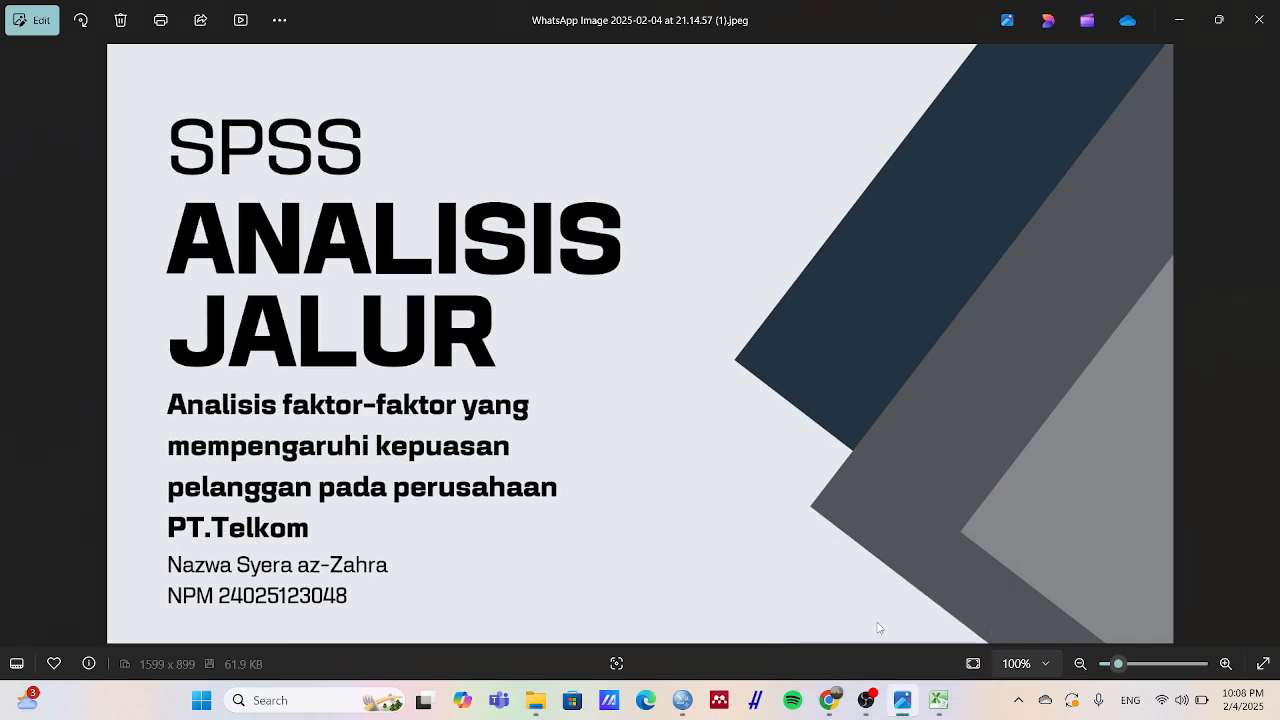
key(Right)
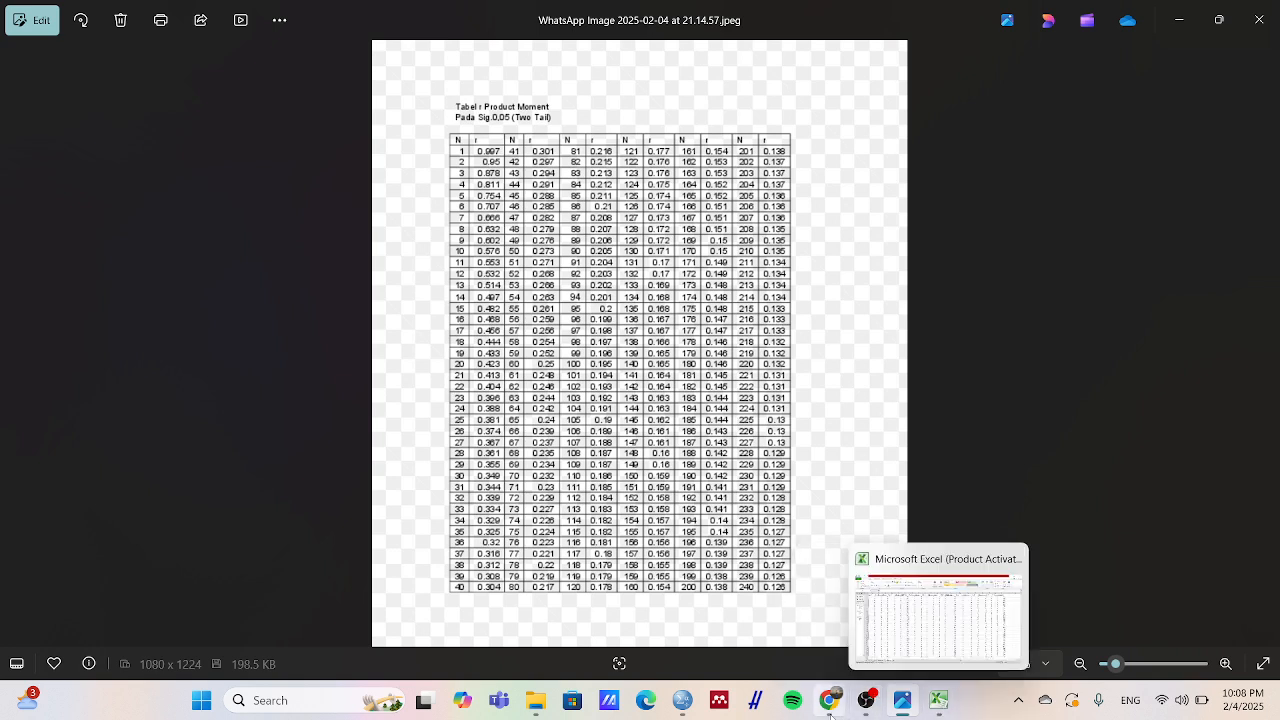
mouse_move(822, 708)
mouse_move(684, 704)
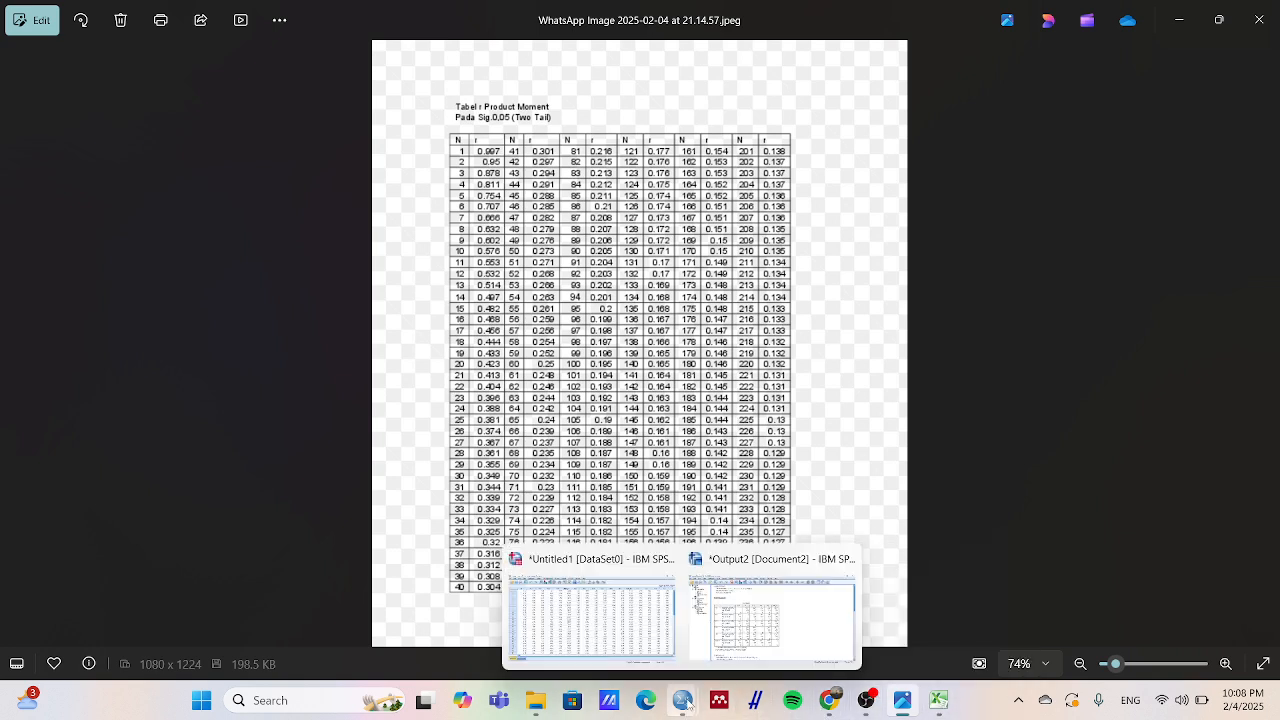
mouse_move(724, 641)
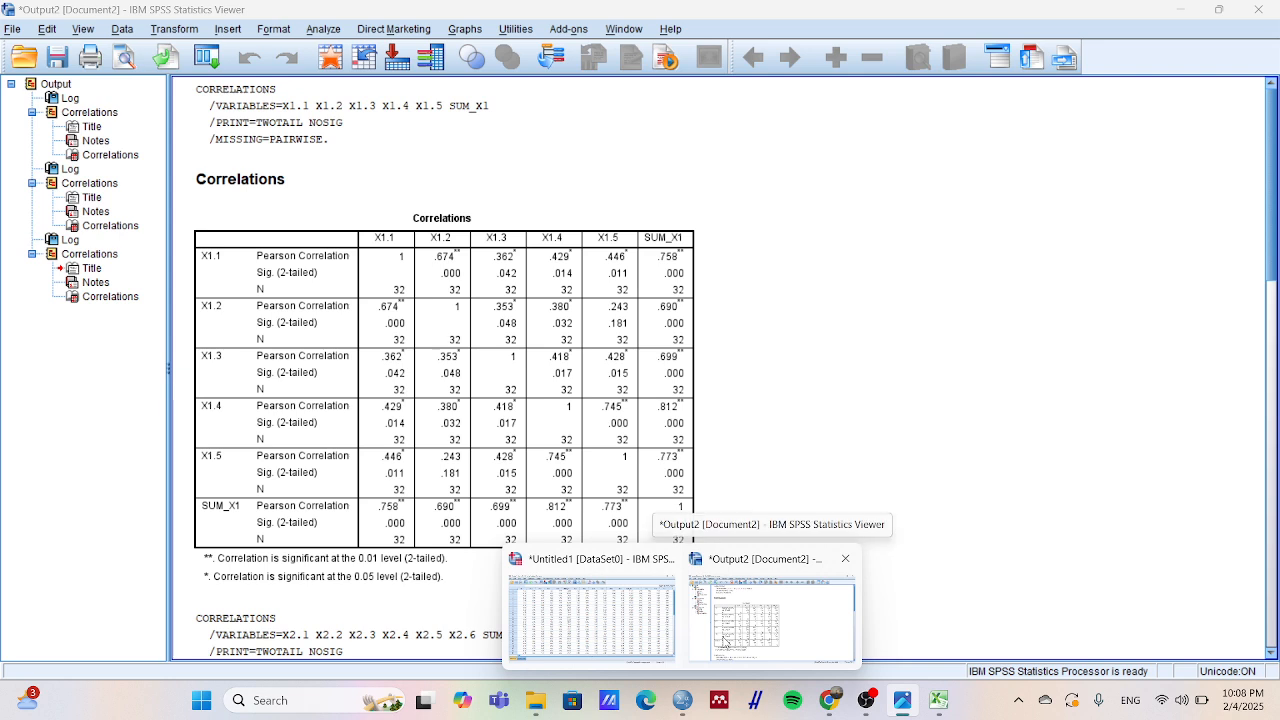
click(724, 641)
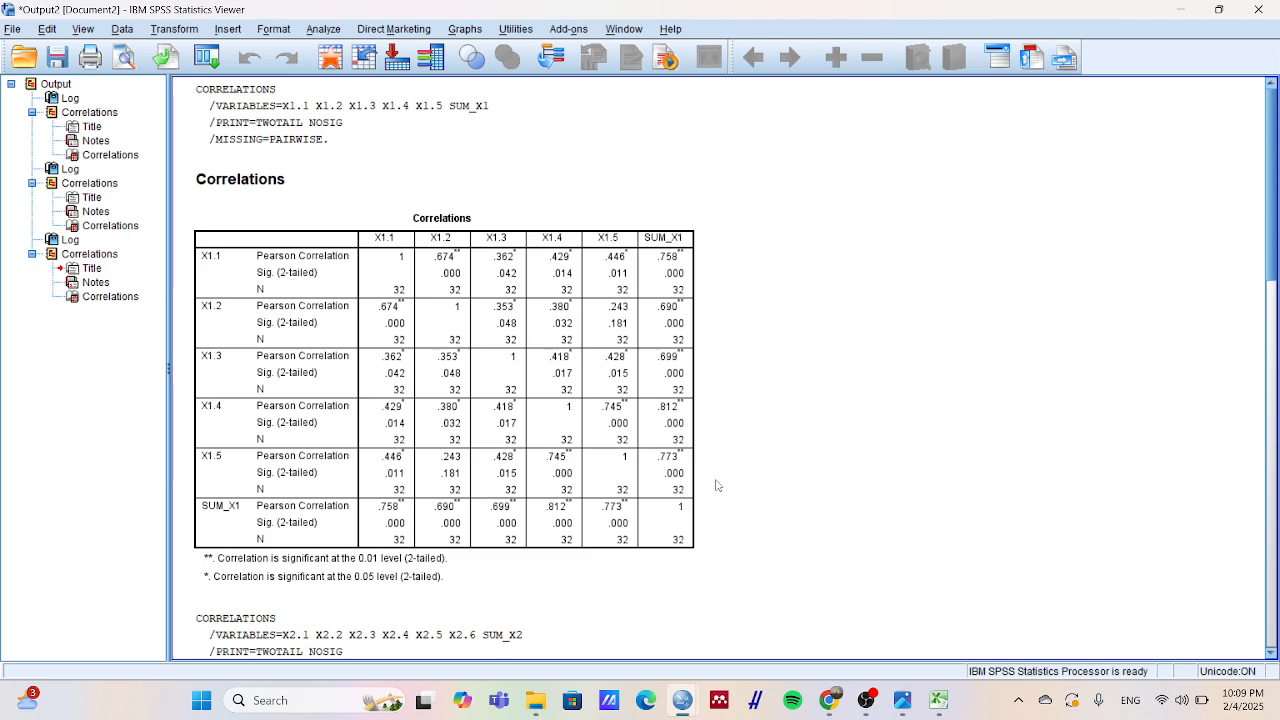
- Examine each item's correlation with its total score in the X2 table and the Y table
scroll(716, 485, down, 5)
scroll(716, 485, down, 8)
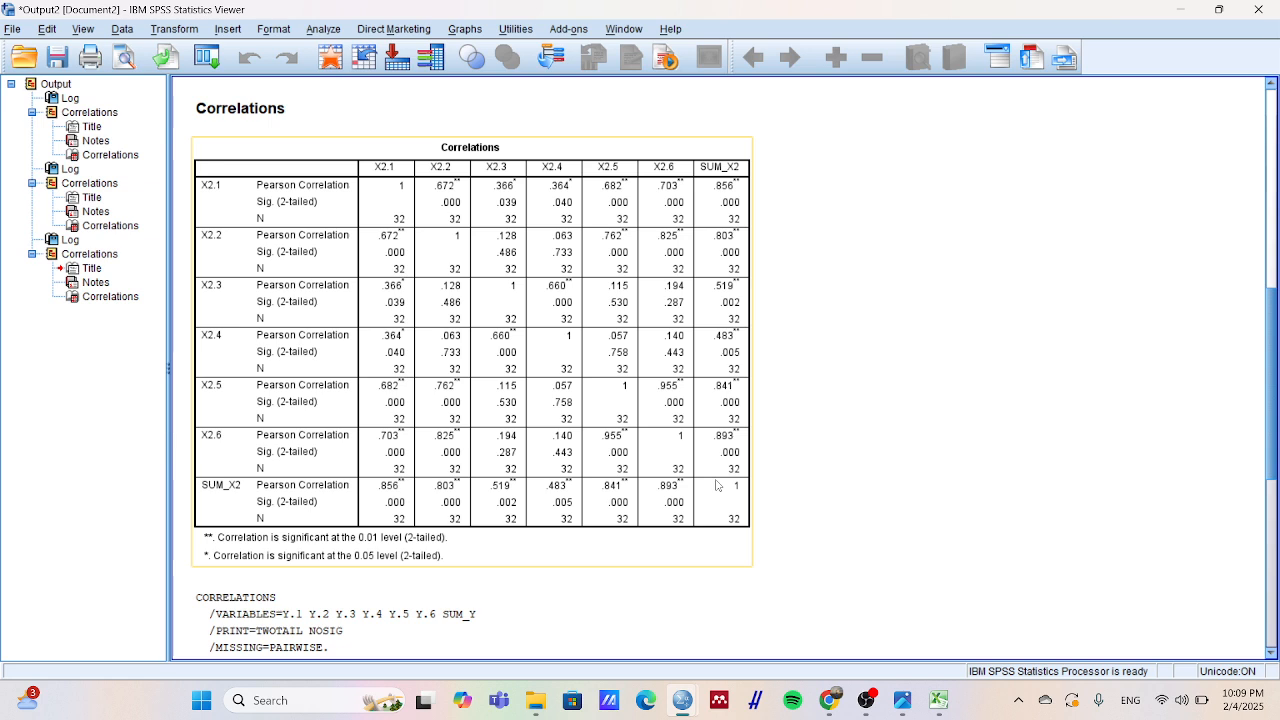
click(765, 340)
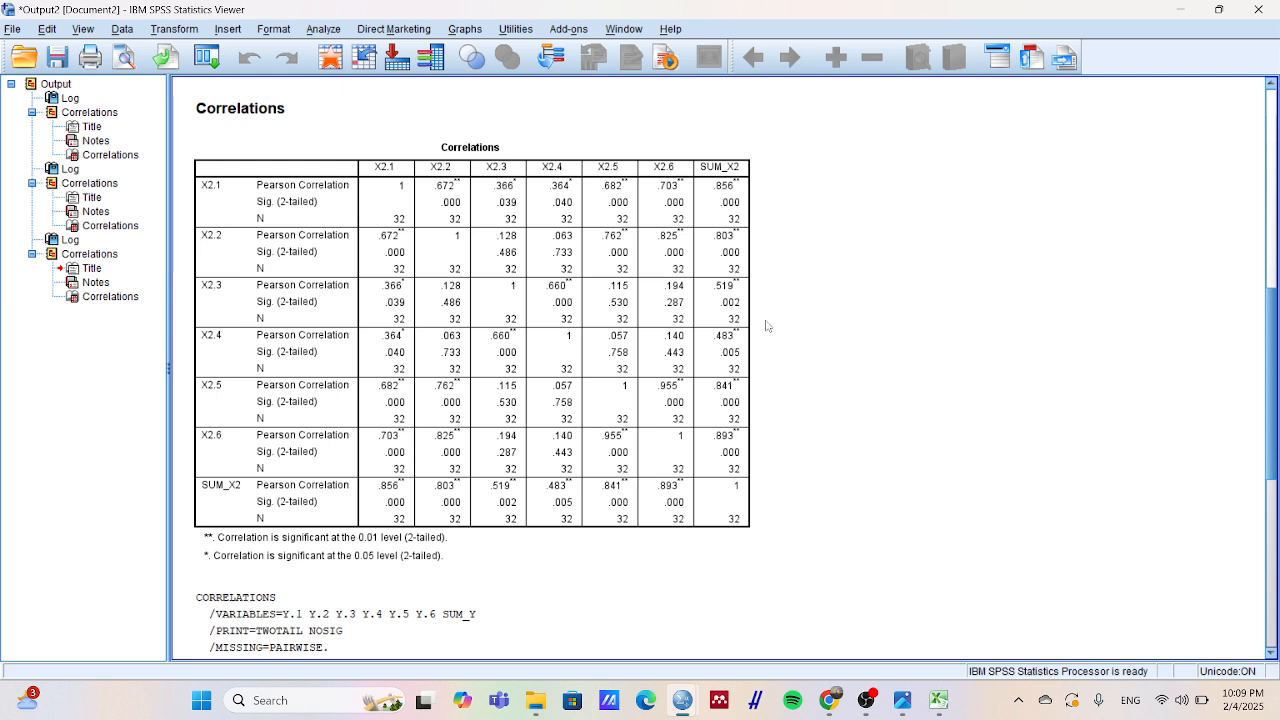
click(752, 236)
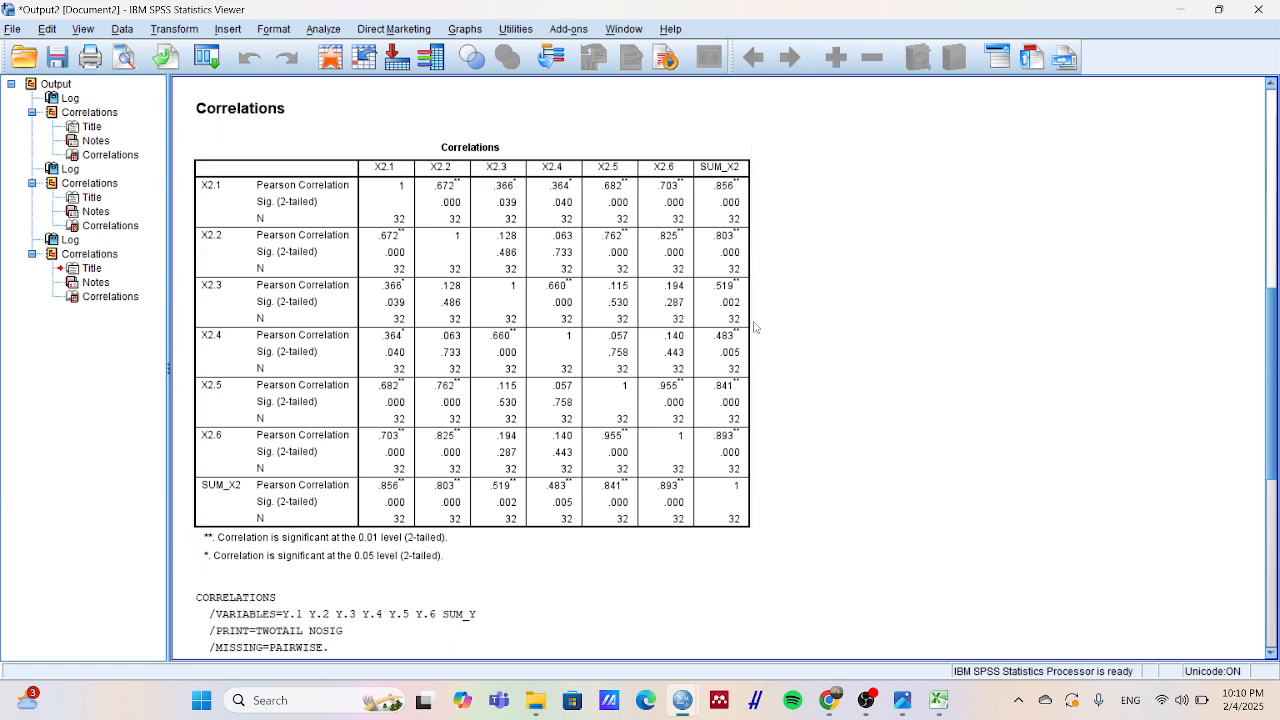
scroll(755, 330, down, 3)
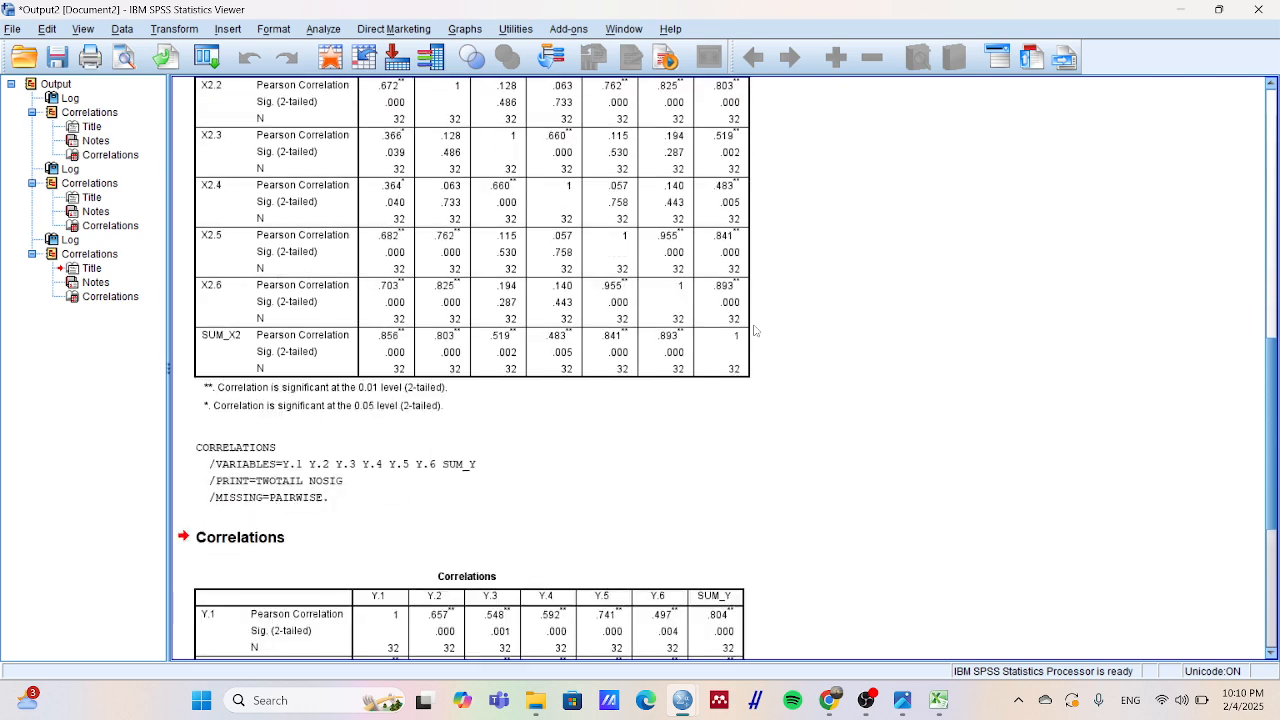
scroll(755, 330, down, 7)
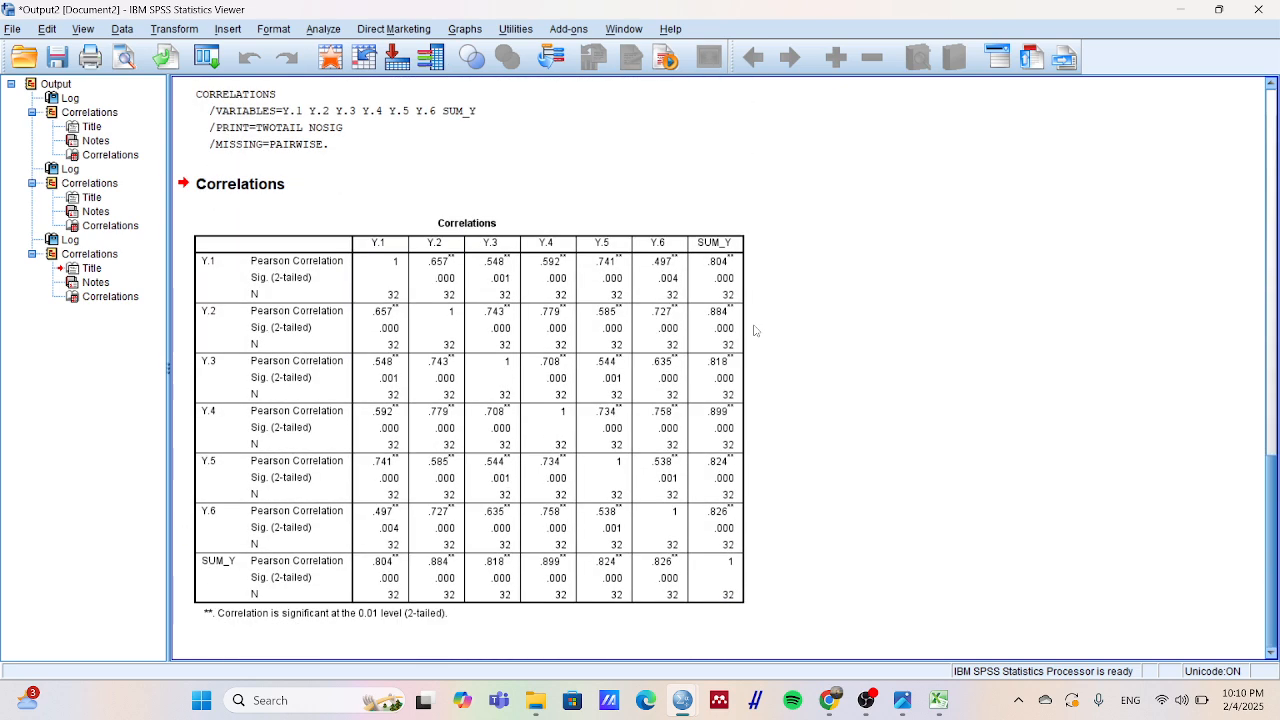
click(729, 376)
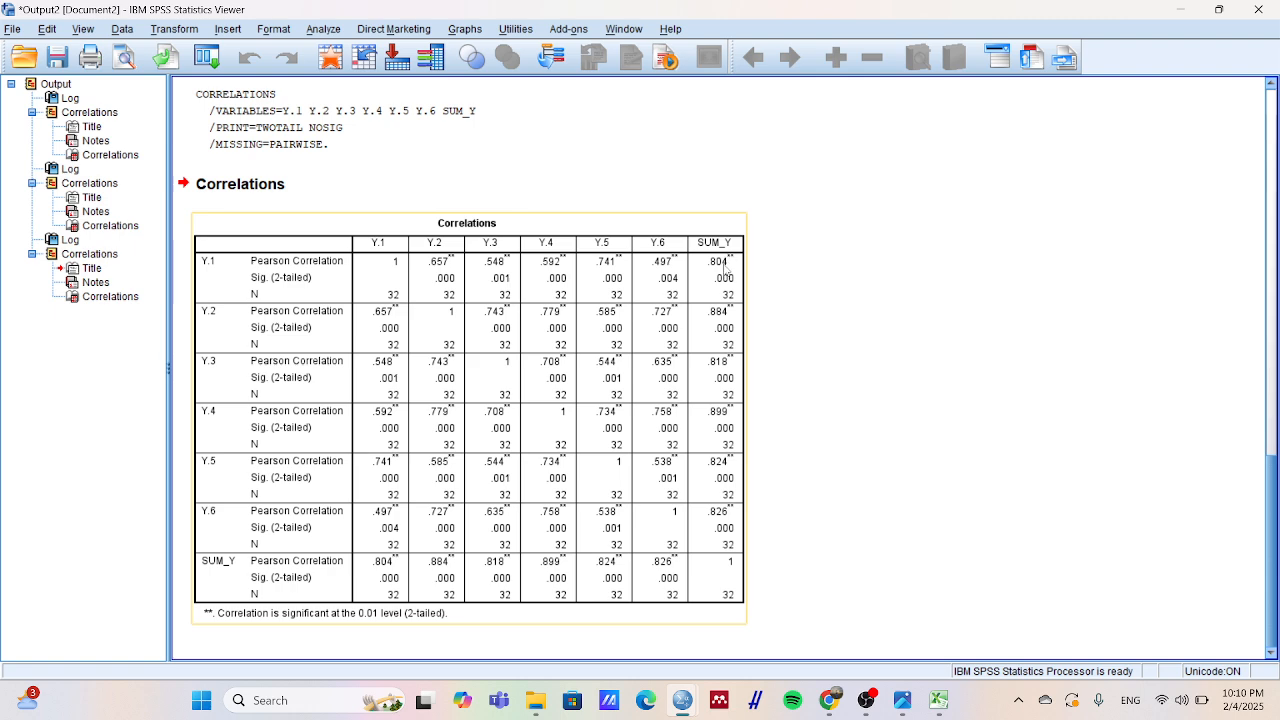
click(761, 316)
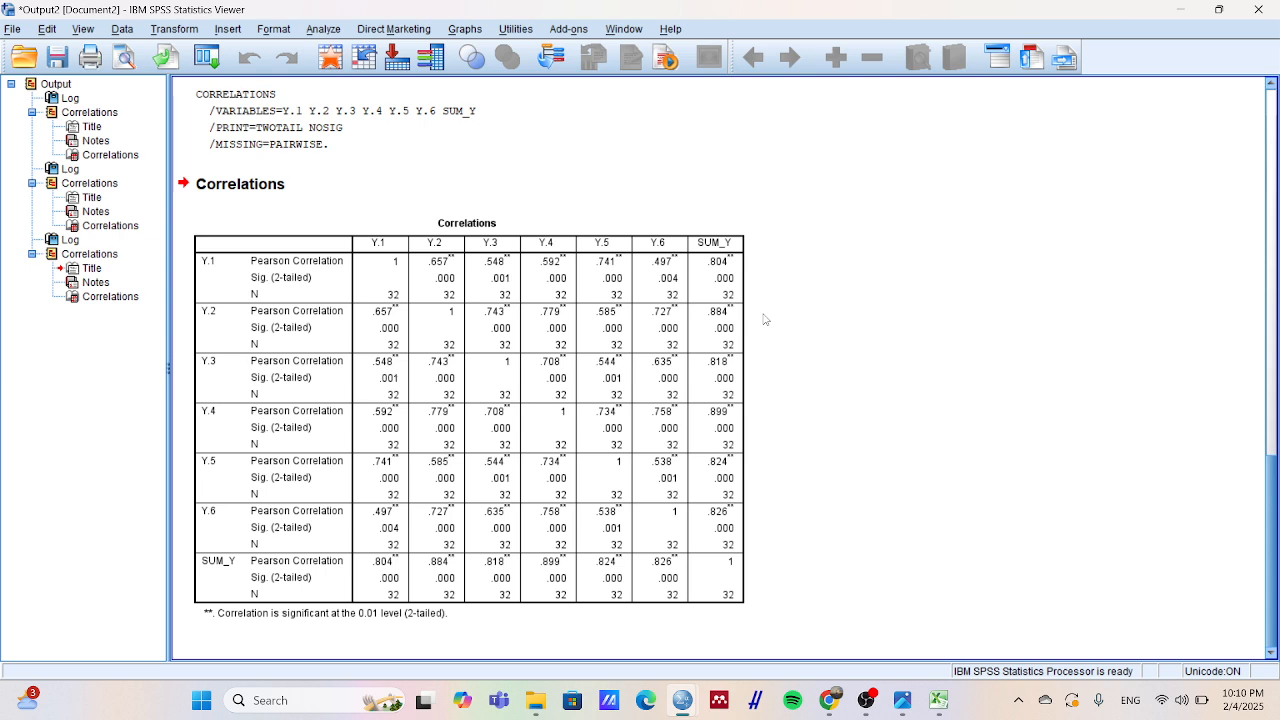
click(728, 288)
- Look back over the correlation output from the X1 table down to the Y table
scroll(813, 466, up, 15)
scroll(813, 466, up, 5)
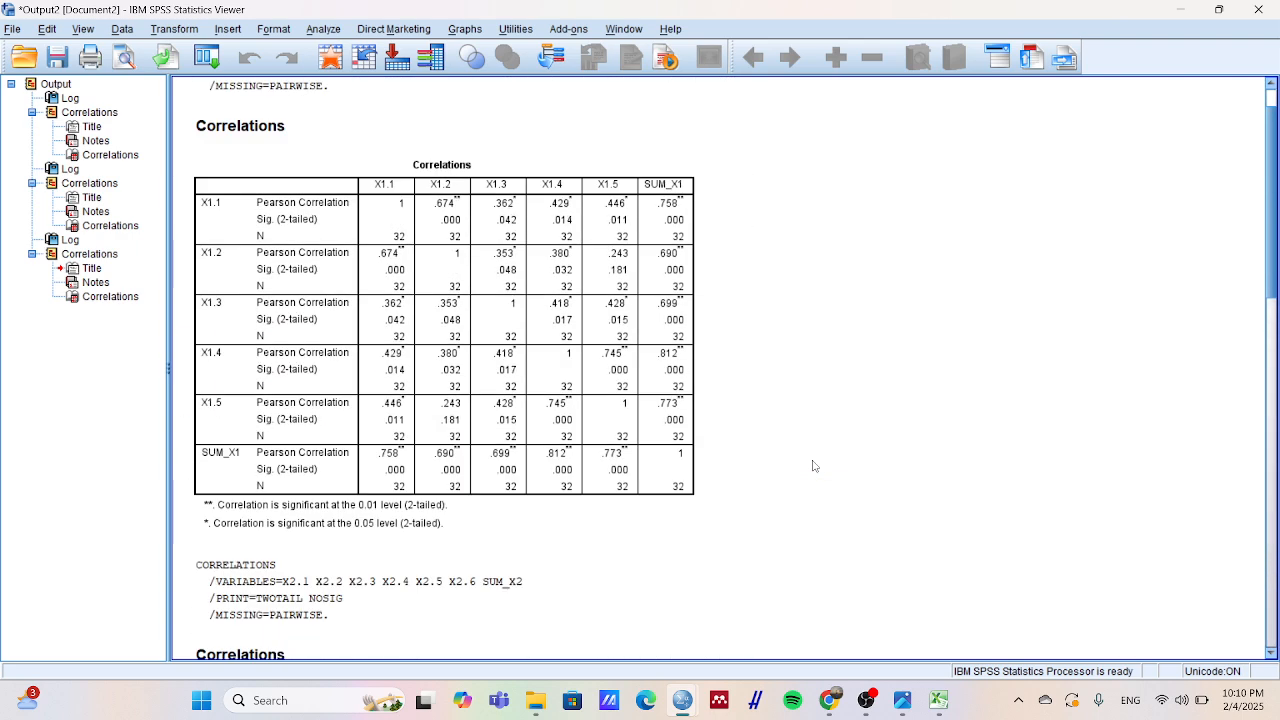
scroll(813, 466, down, 17)
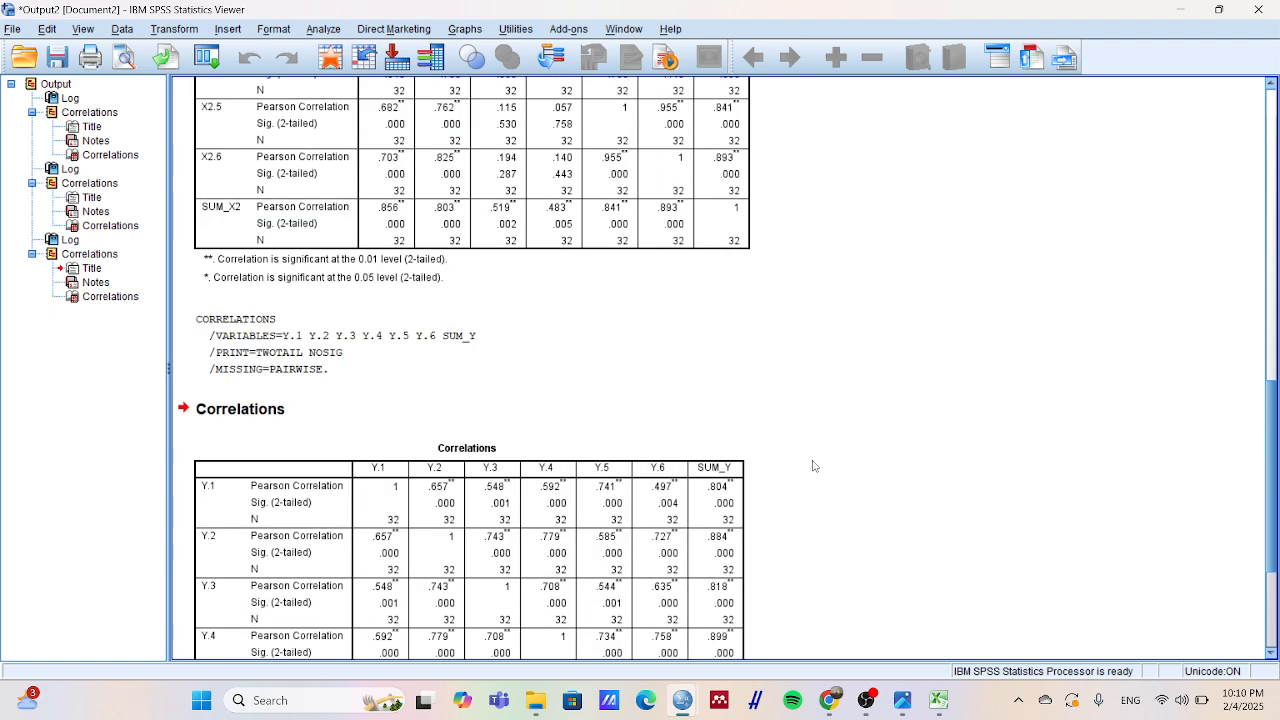
scroll(813, 466, down, 5)
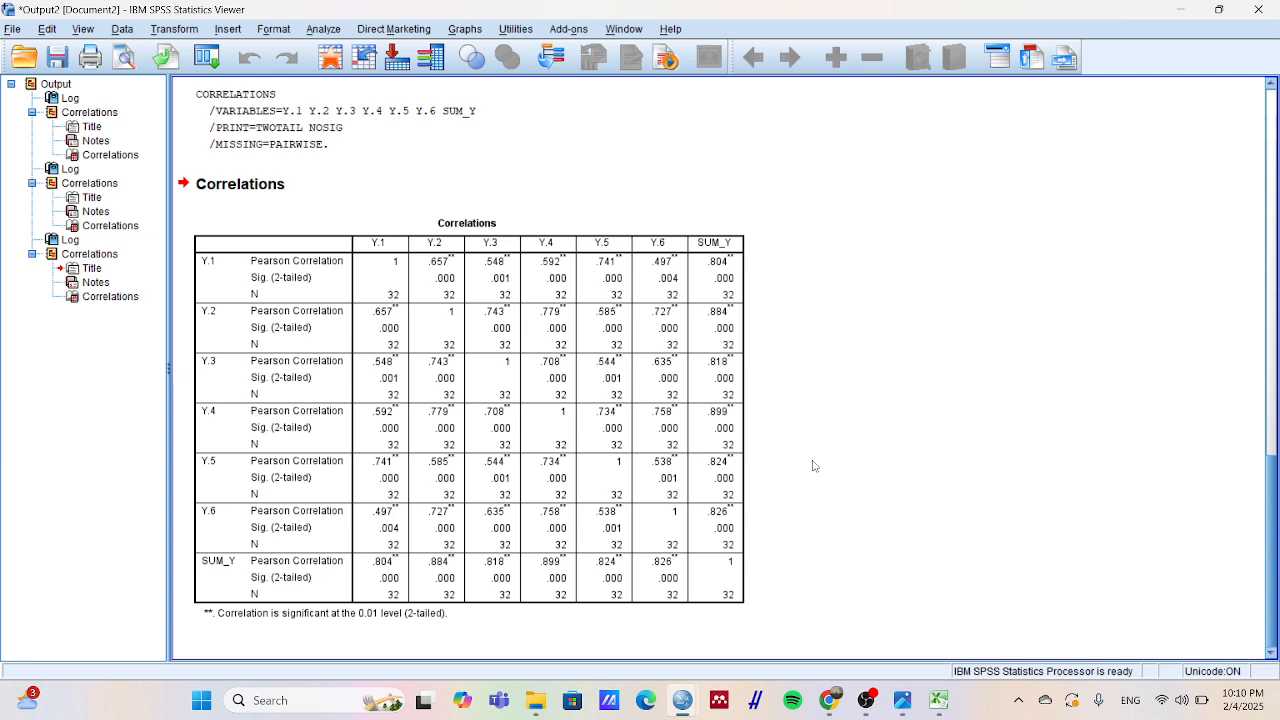
click(611, 362)
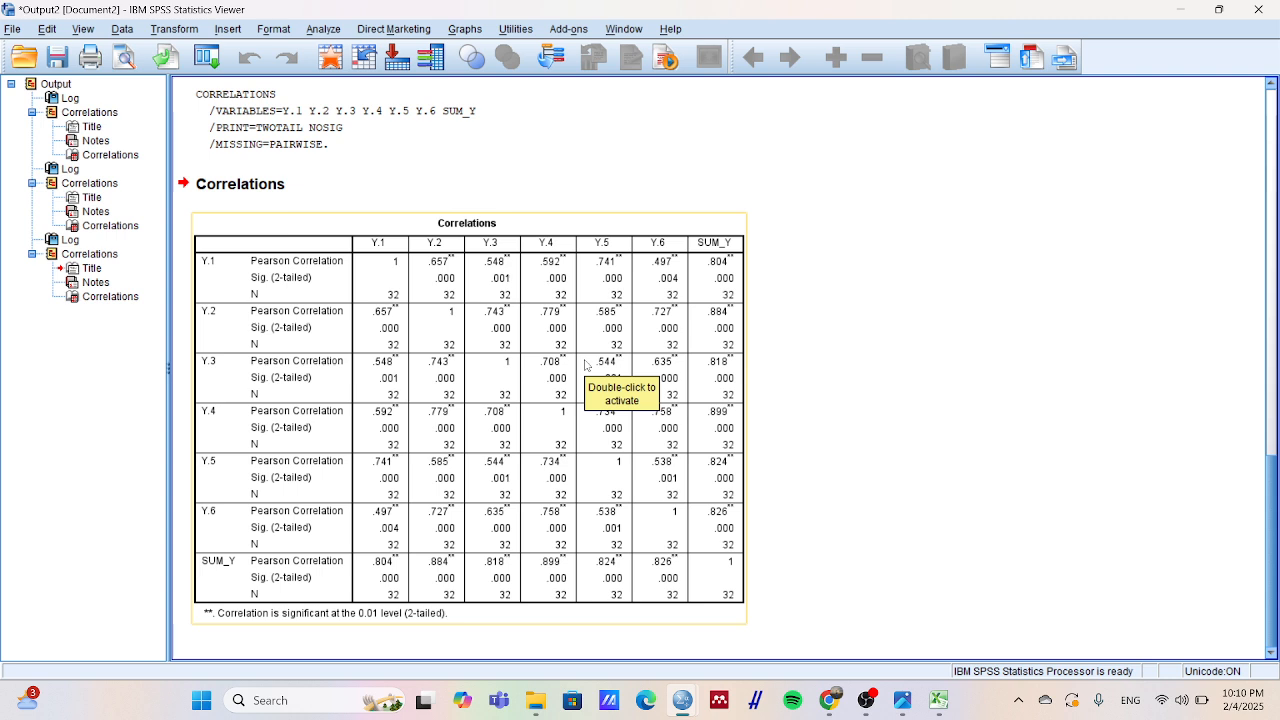
click(507, 204)
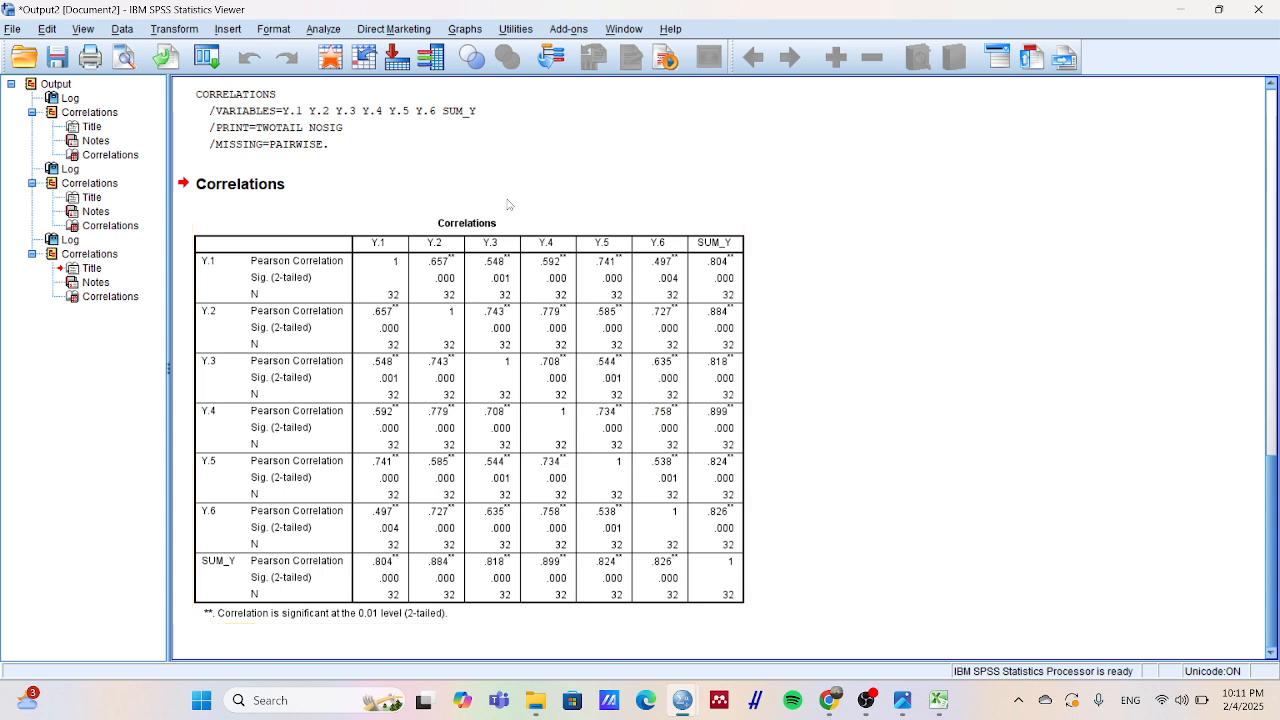
click(537, 275)
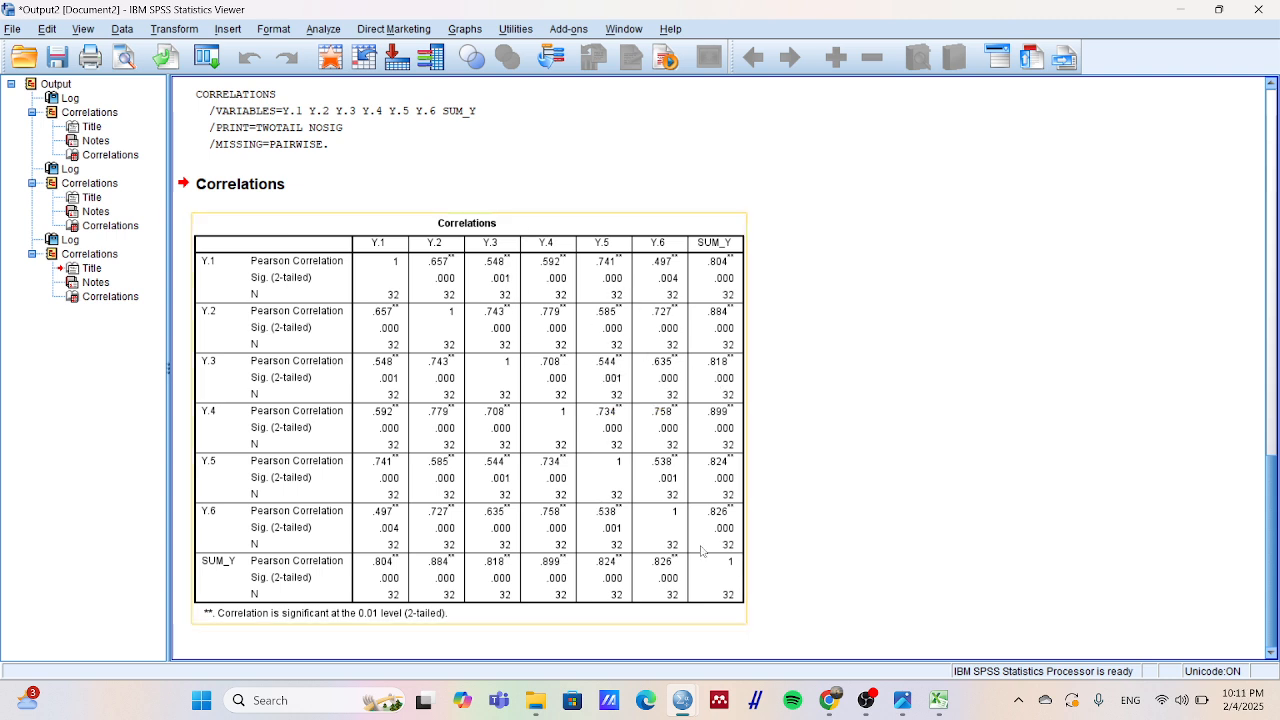
- Return to the data set, open the Reliability Analysis setup, and remove Y.1 through Y.6 from its items
mouse_move(683, 700)
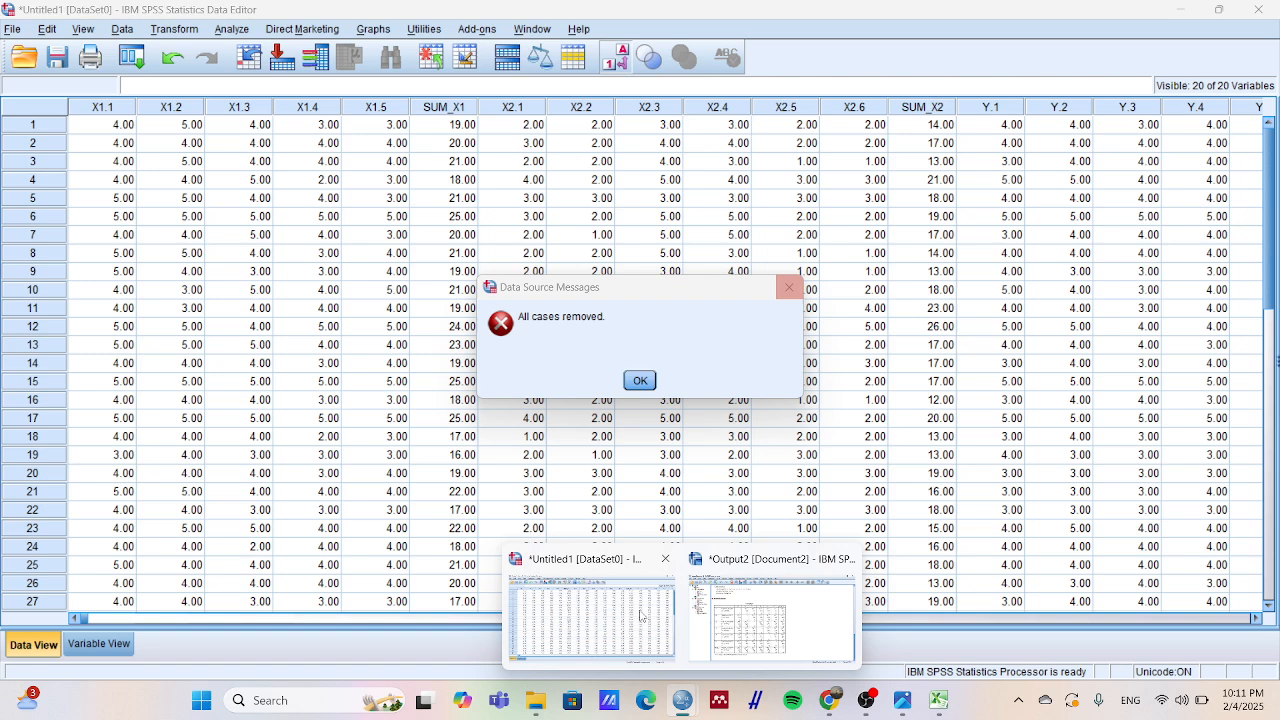
click(642, 617)
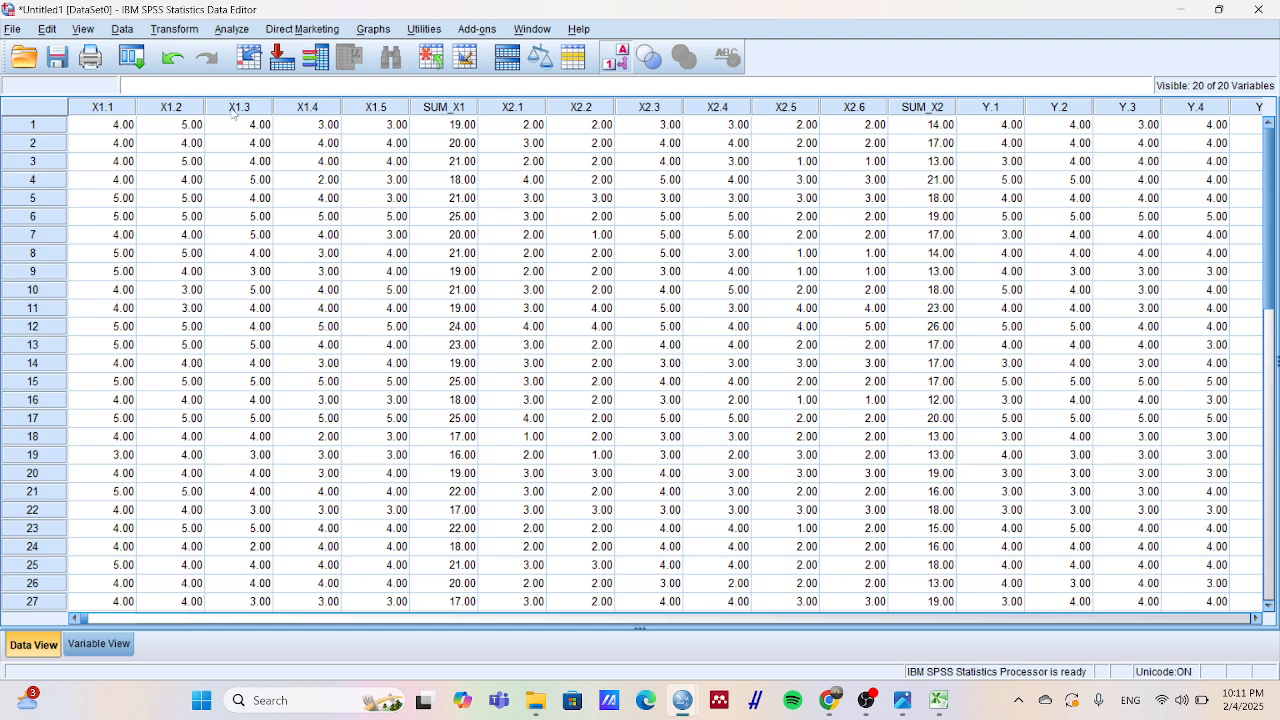
click(240, 35)
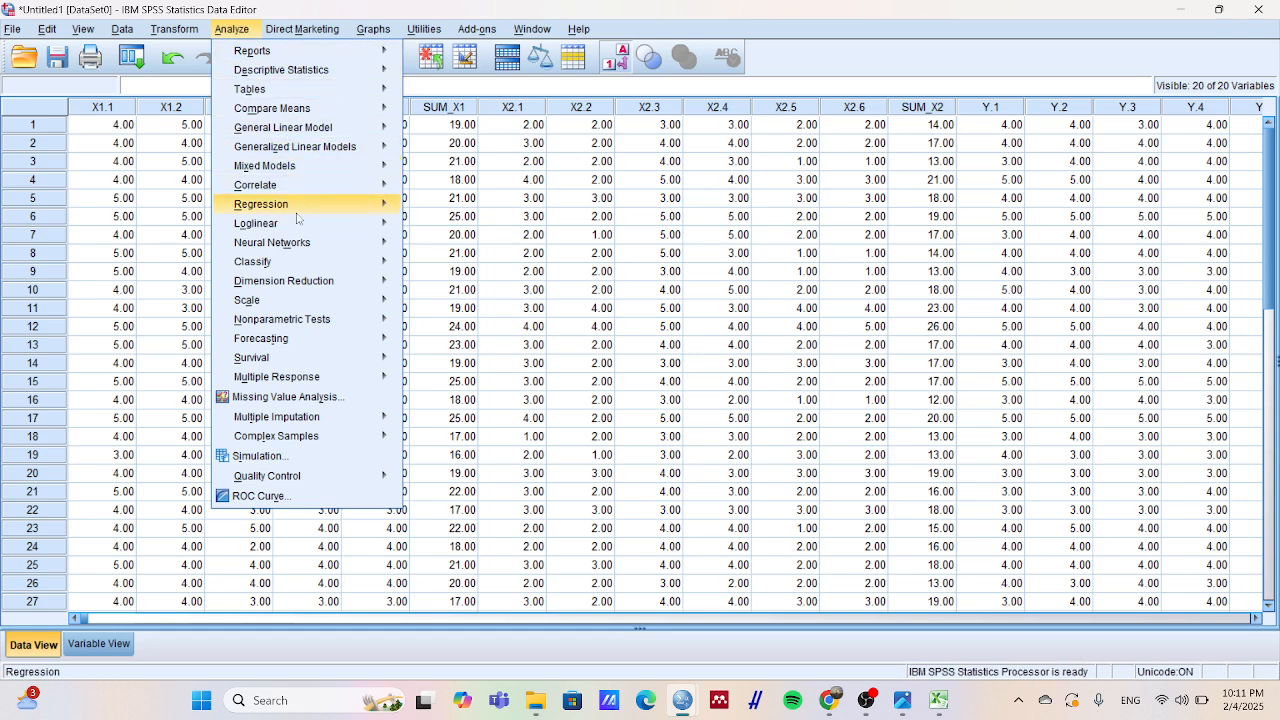
mouse_move(277, 308)
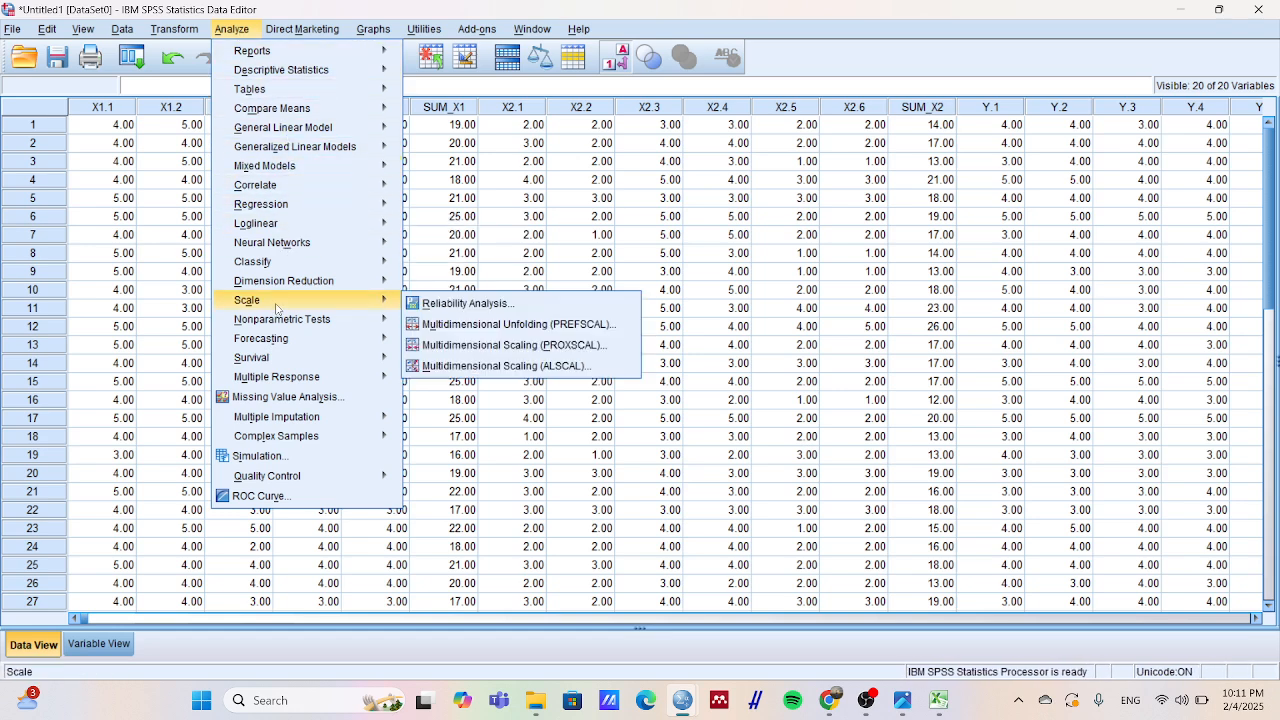
click(428, 303)
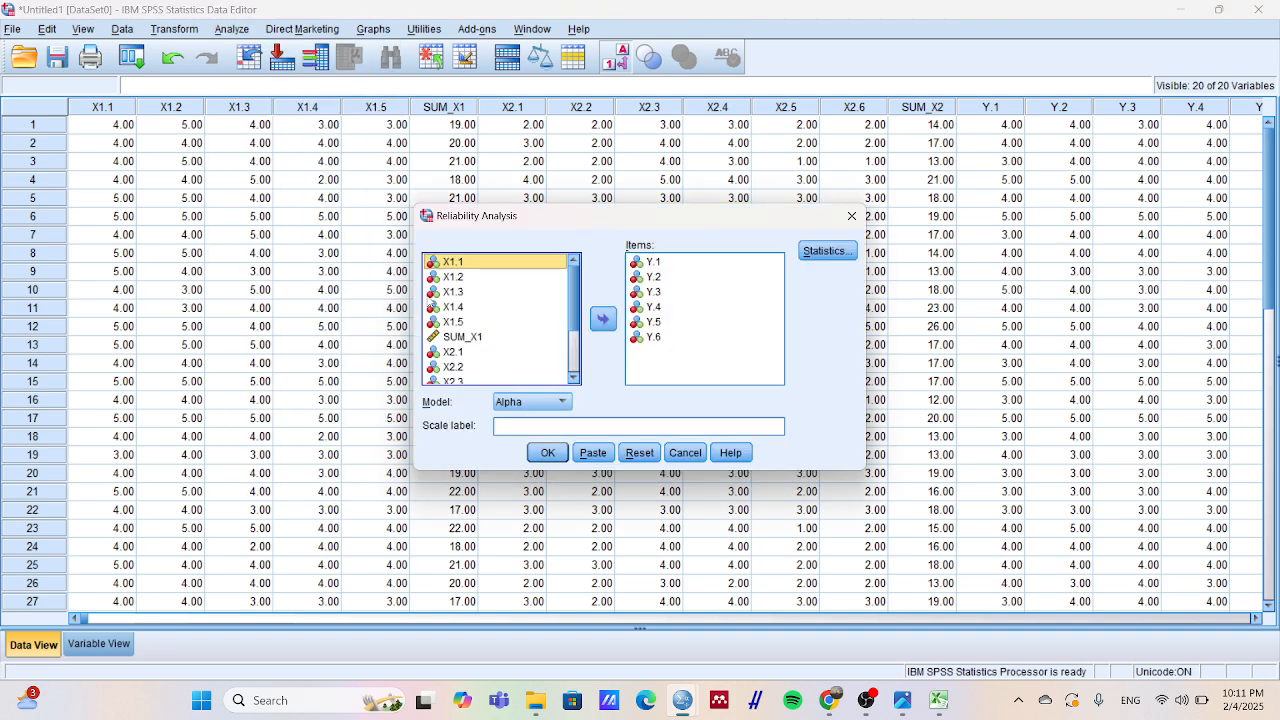
click(662, 262)
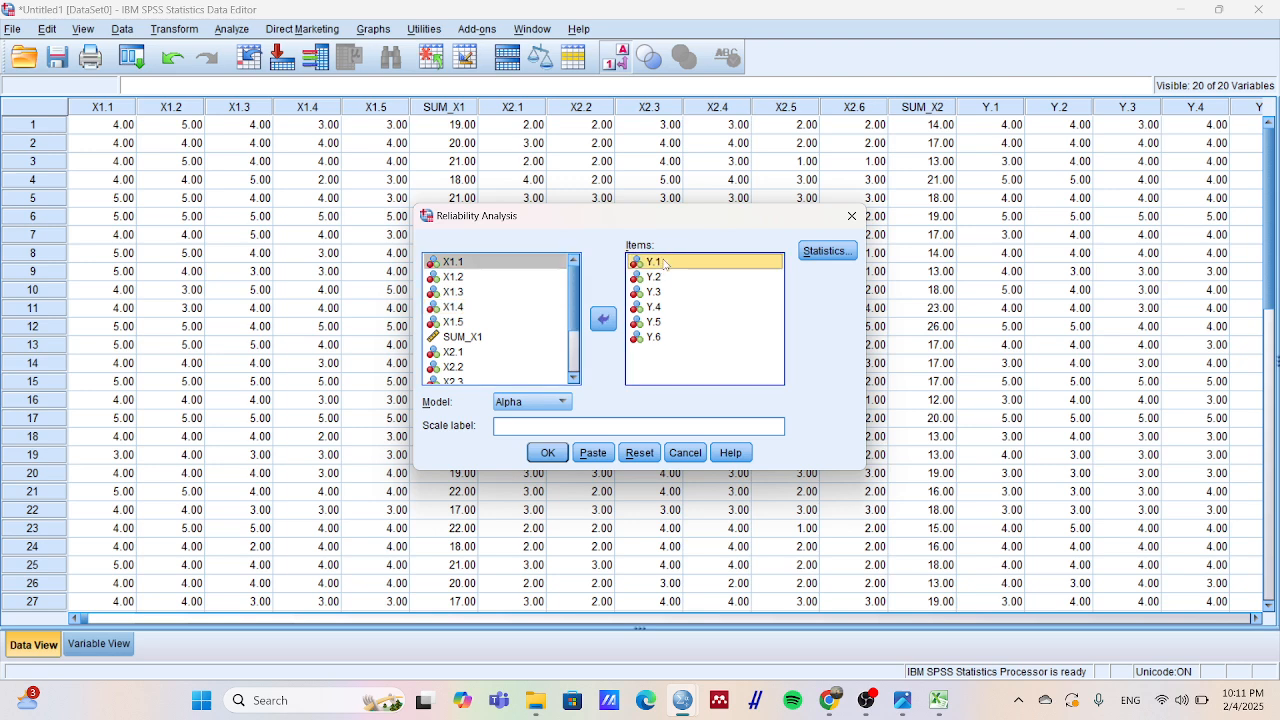
key(ctrl+a)
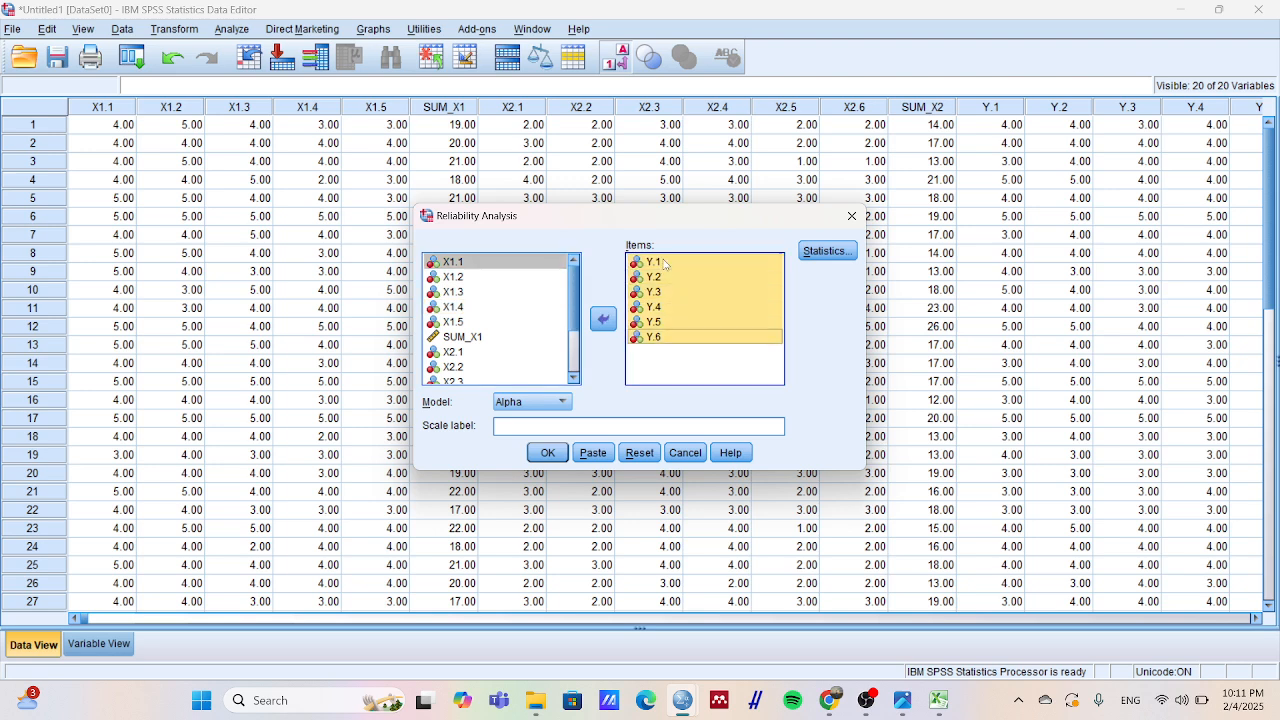
click(603, 318)
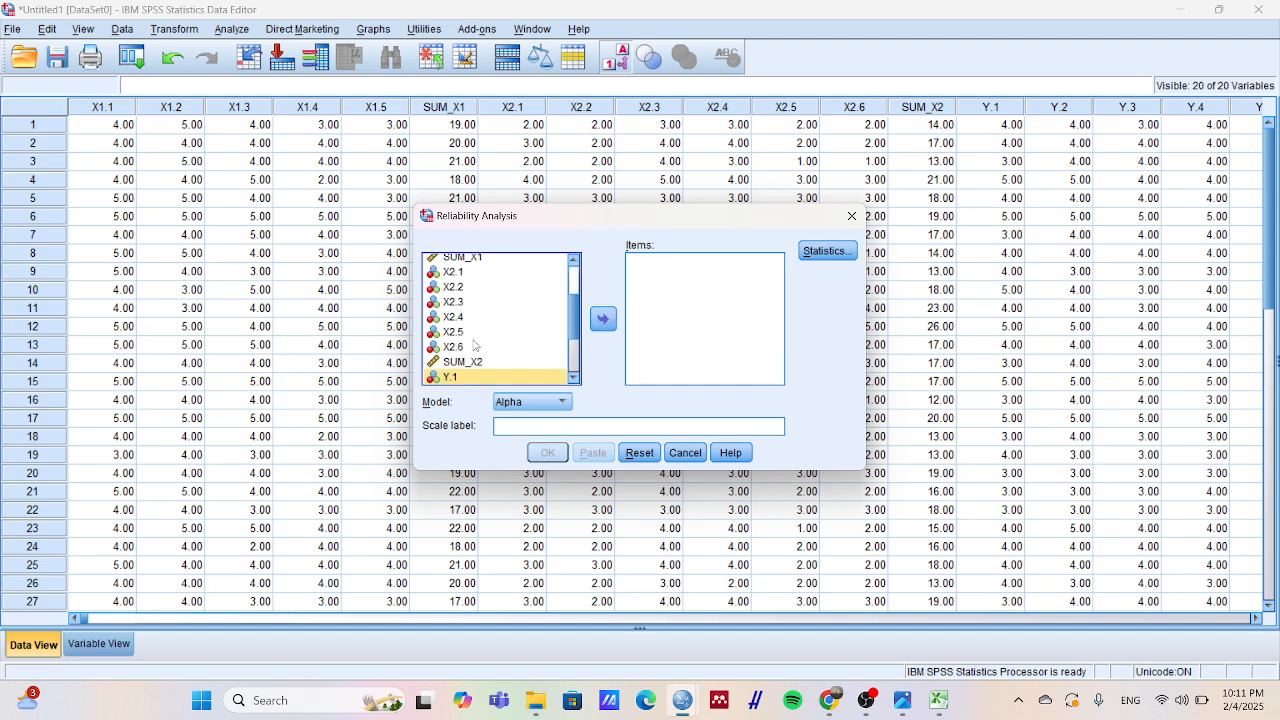
- Add X1.1 through X1.5 as the items and run the reliability analysis with the Alpha model
scroll(473, 343, up, 3)
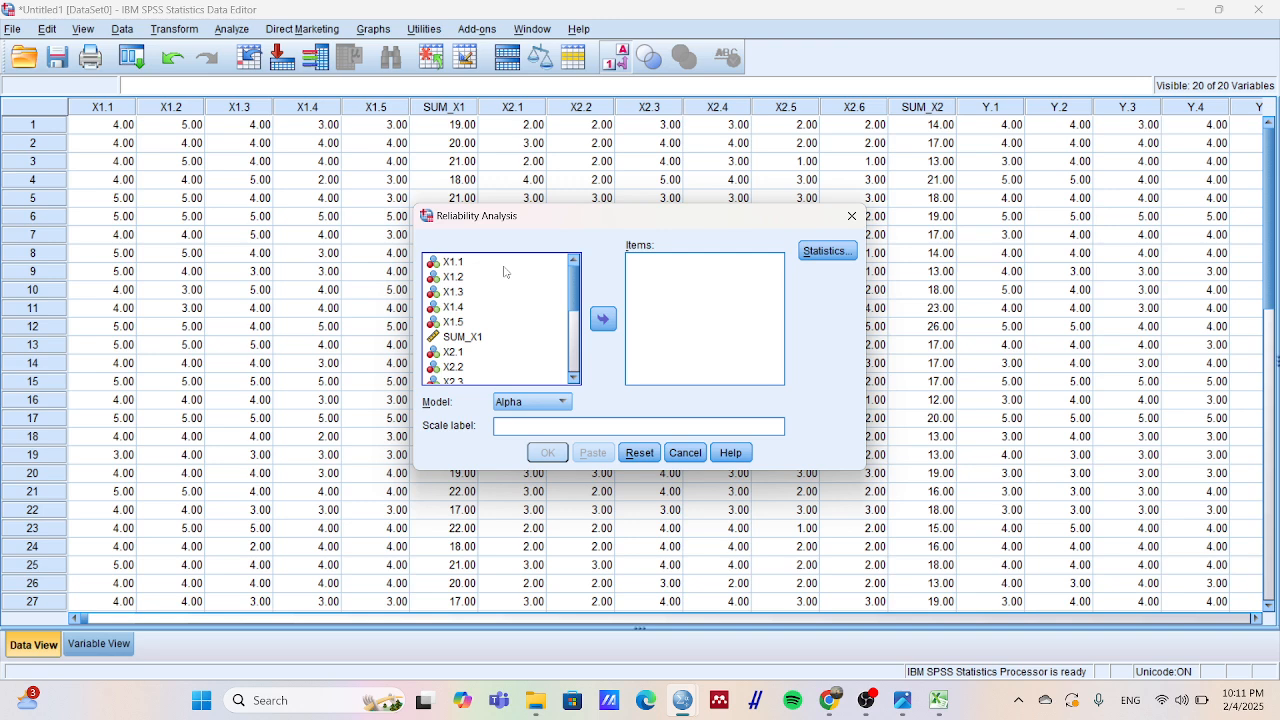
click(462, 266)
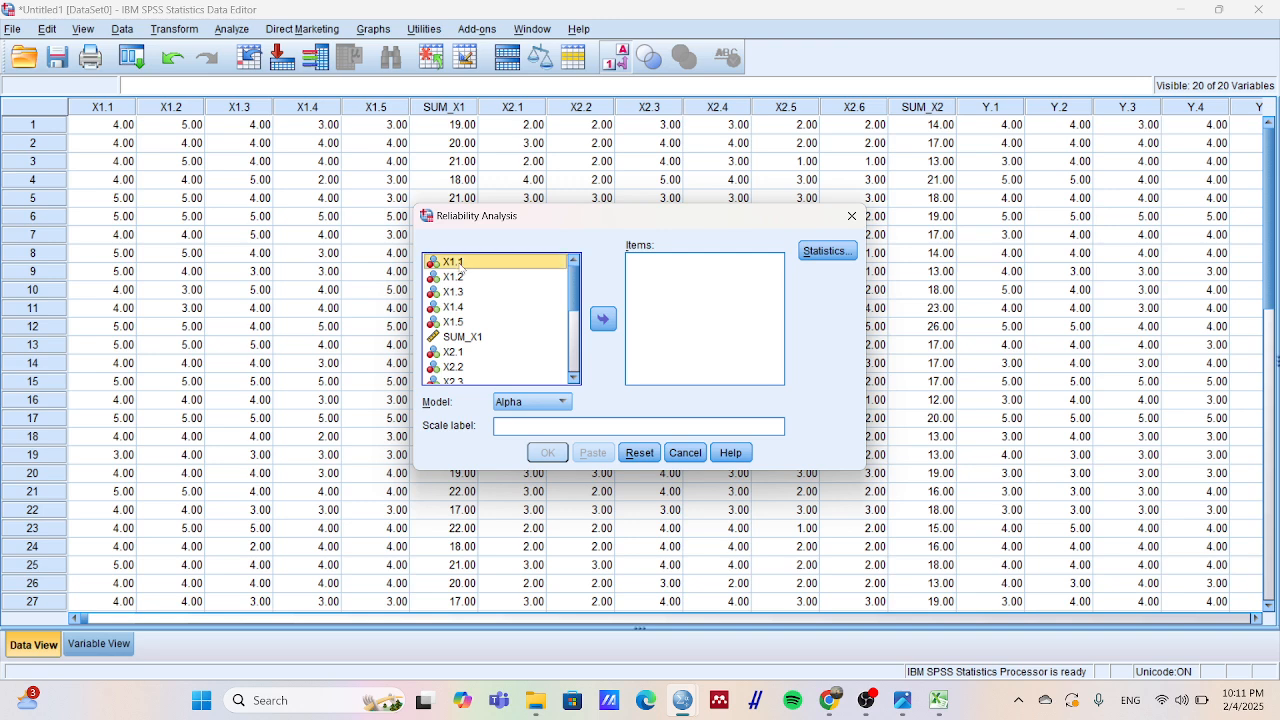
key(shift+Down)
key(shift+Down)
key(shift+Down)
key(shift+Down)
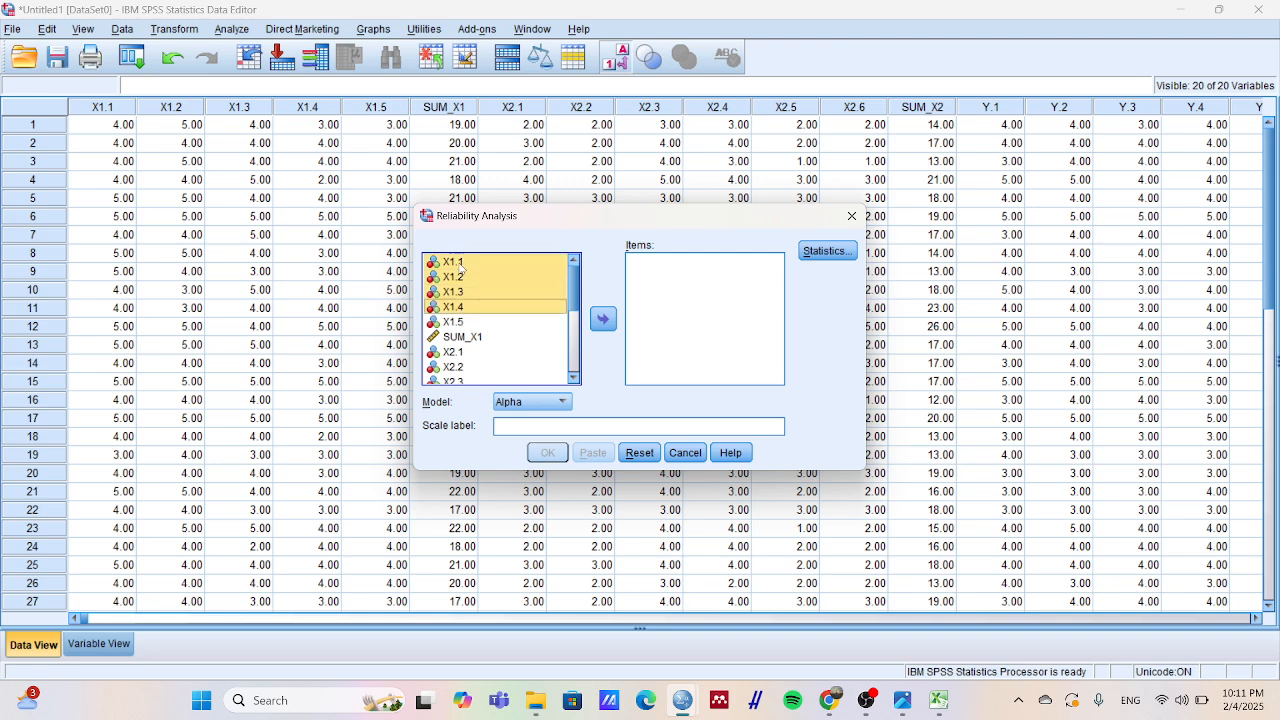
click(608, 321)
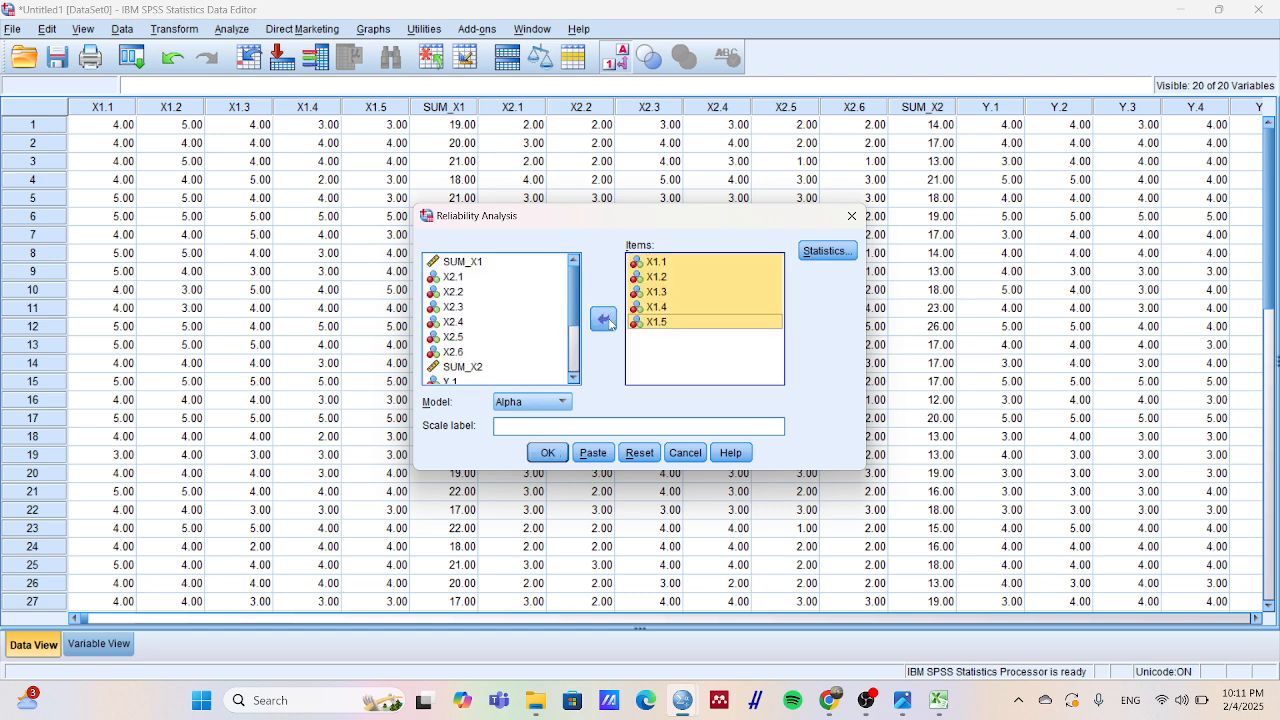
click(548, 454)
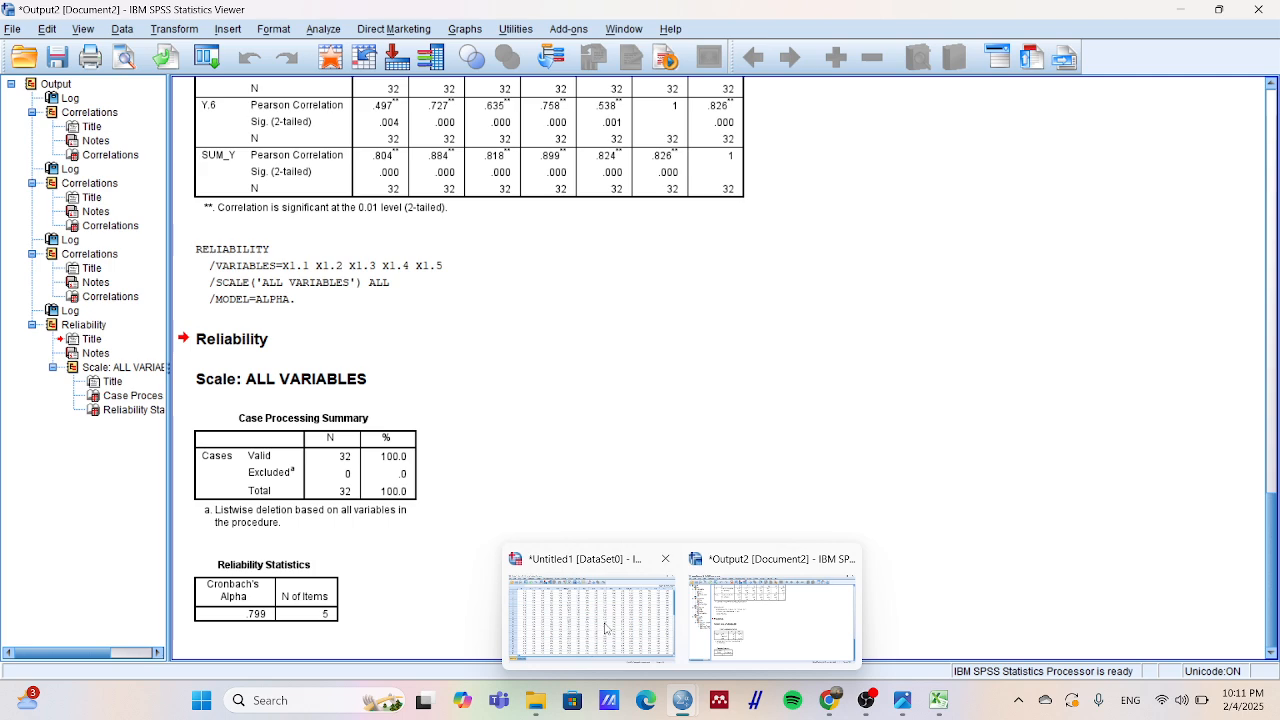
- Switch back to the data set, reopen the Reliability Analysis setup, and remove X1.1 through X1.5 from its items
click(652, 662)
key(Return)
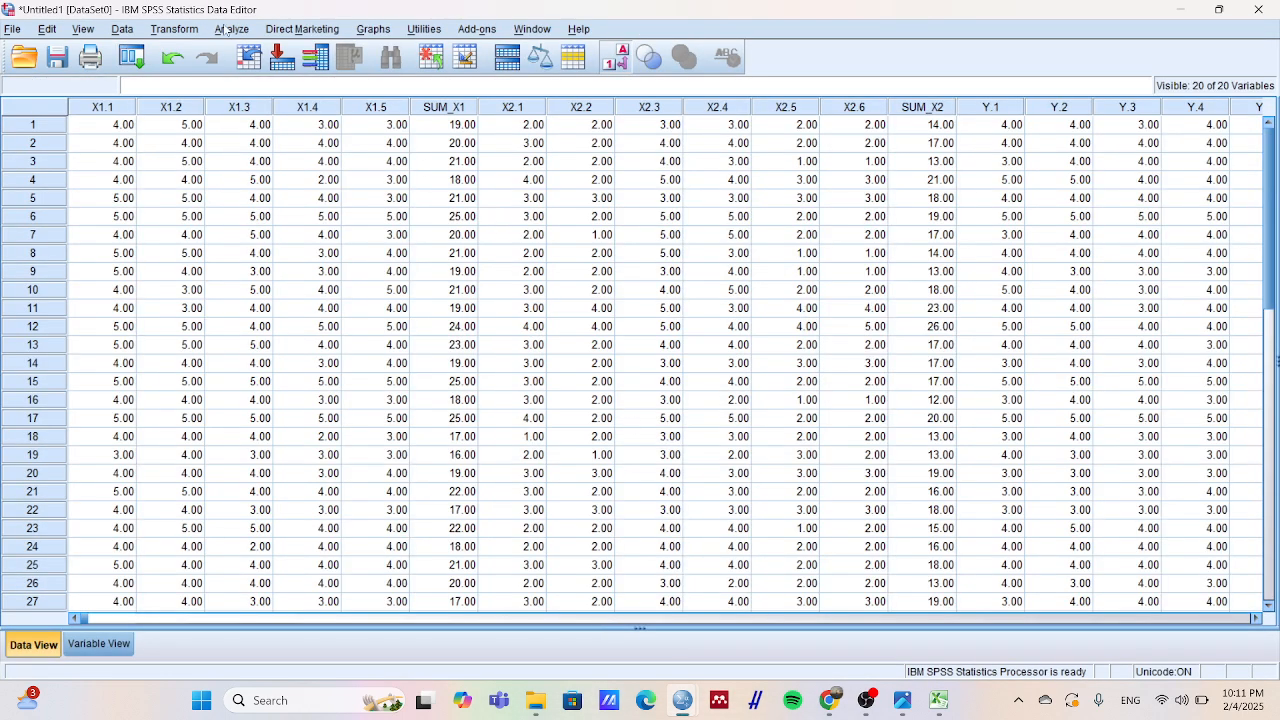
click(231, 30)
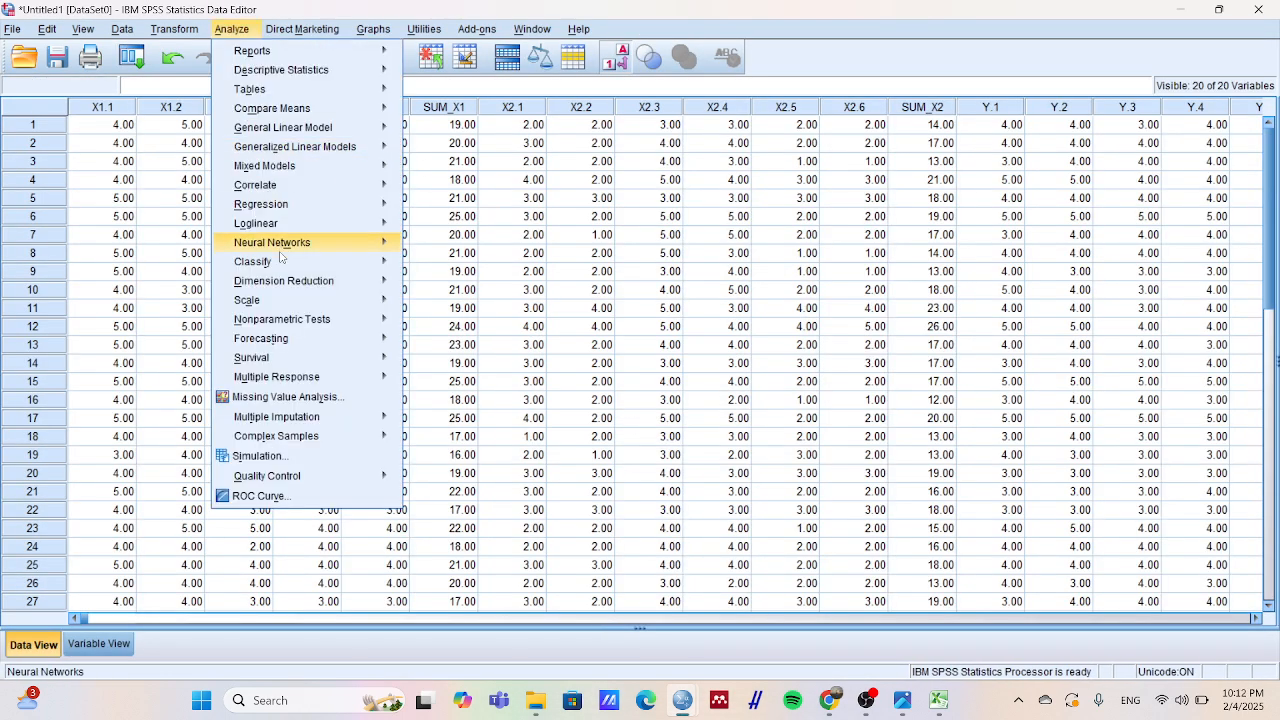
mouse_move(313, 288)
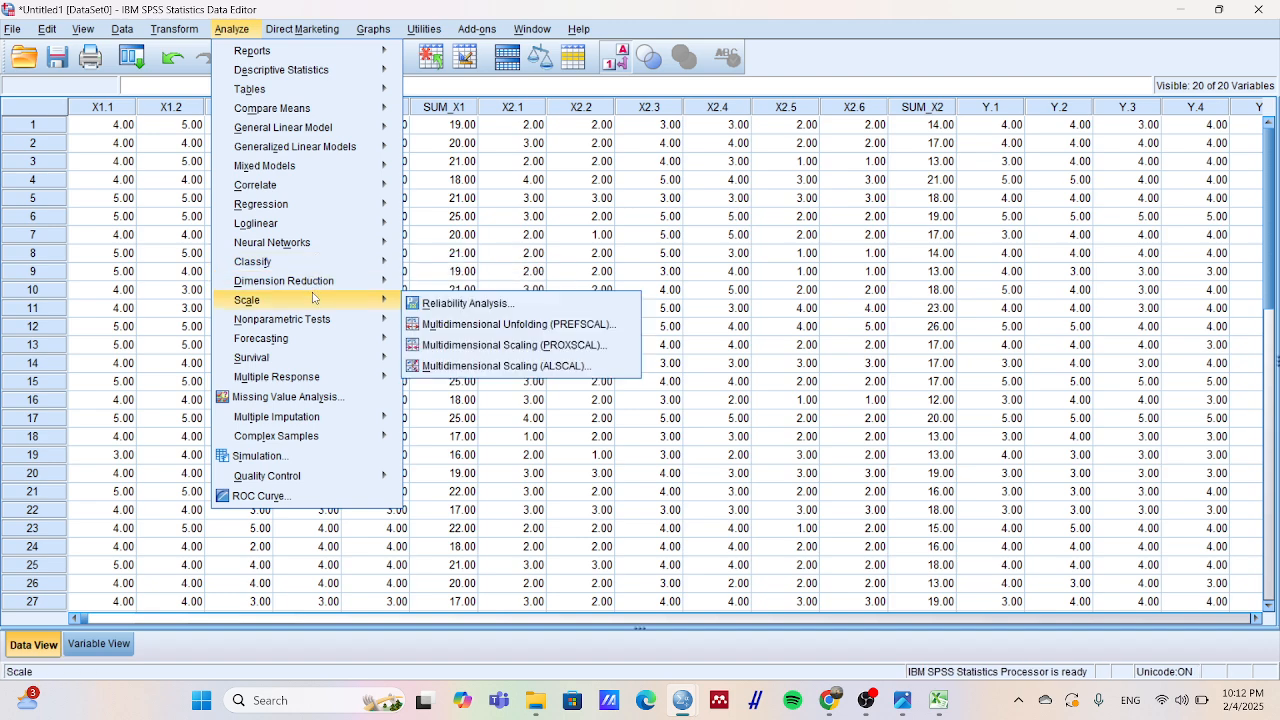
click(433, 305)
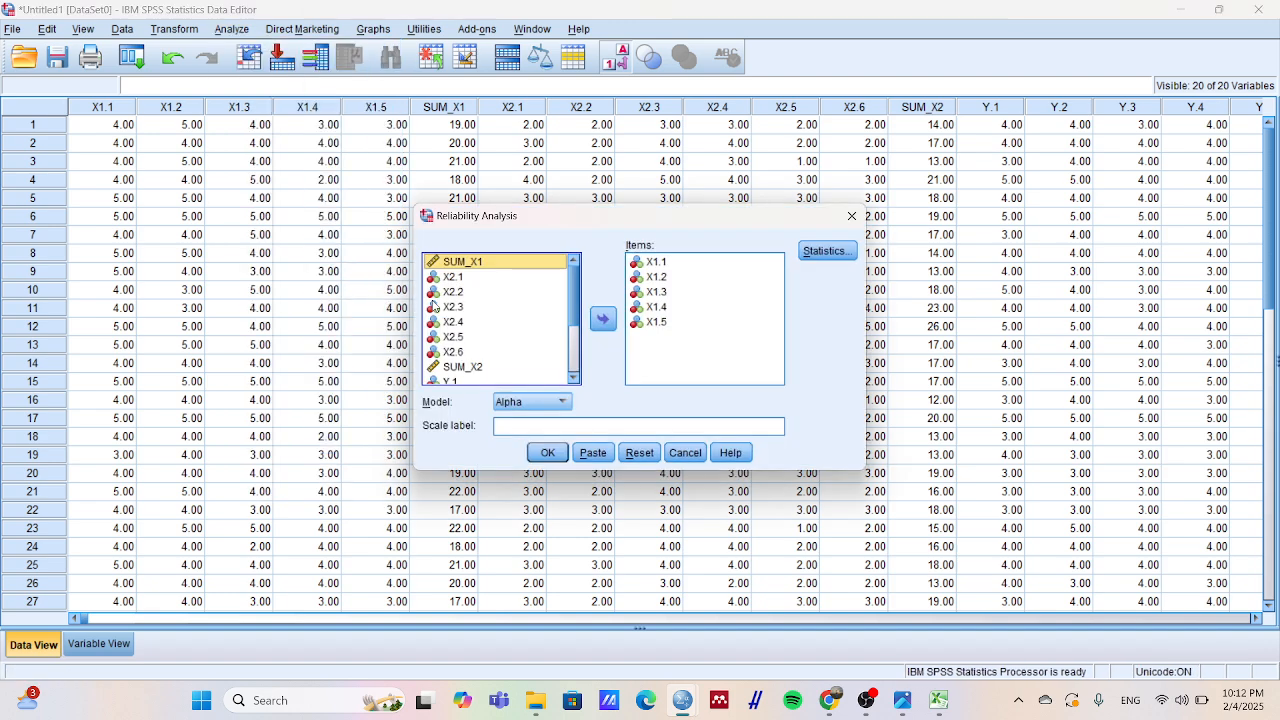
click(677, 262)
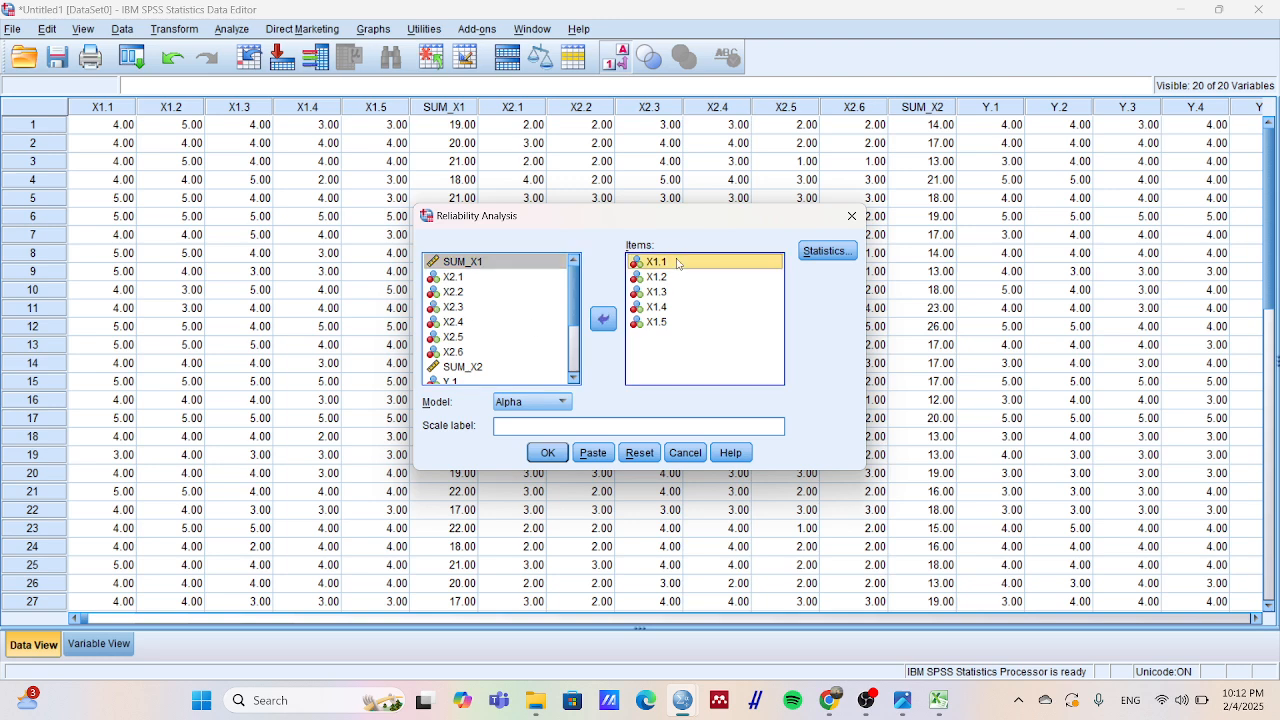
key(shift+Down)
key(shift+Down)
key(shift+Down)
key(shift+Down)
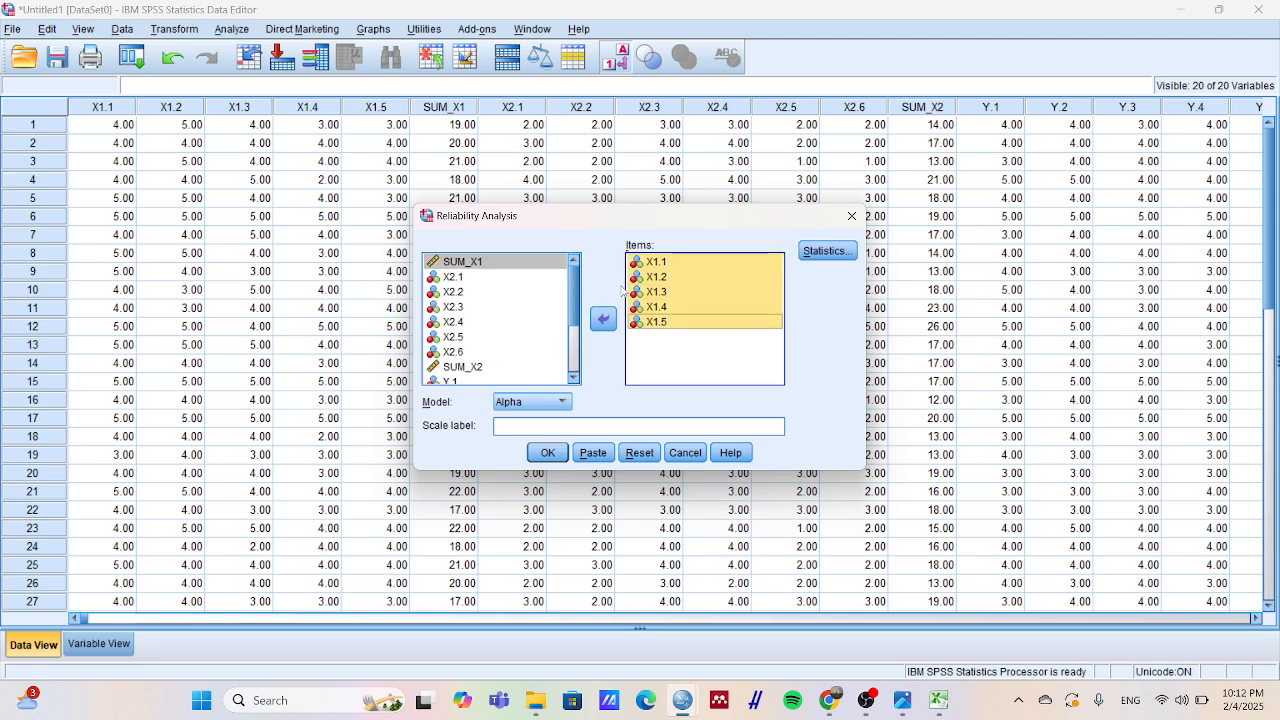
click(604, 320)
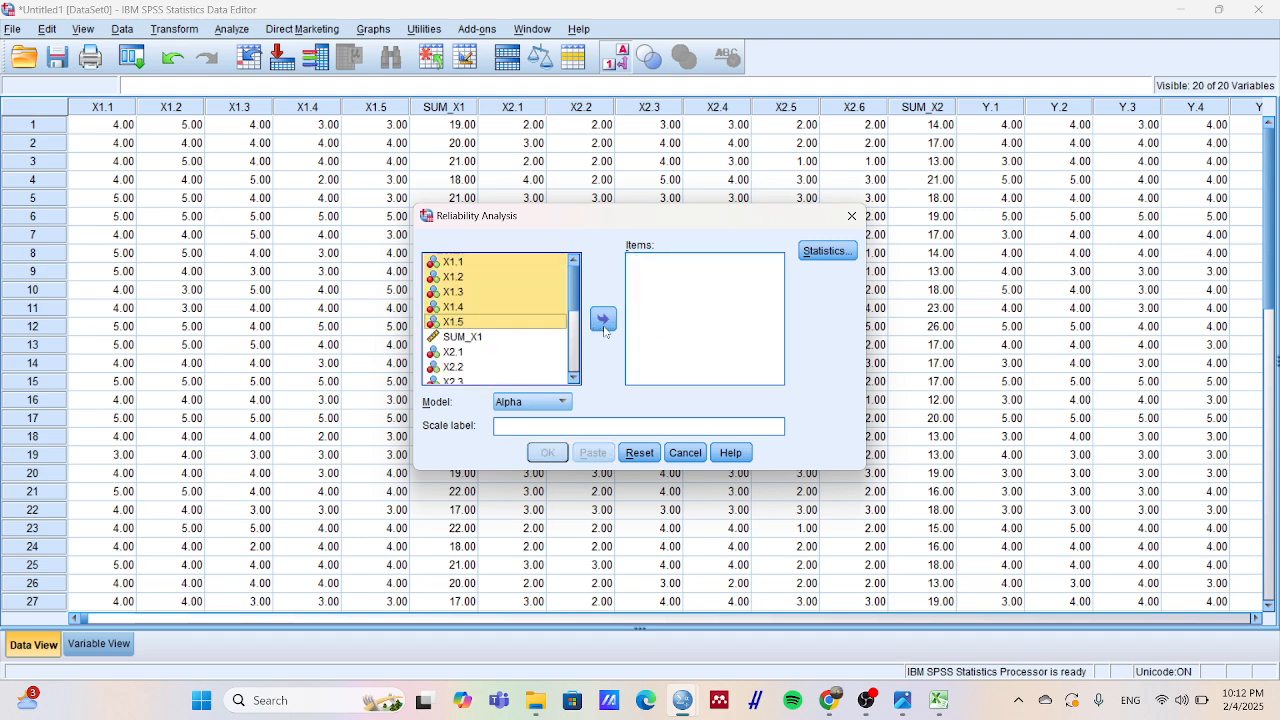
- Add X2.1 through X2.6 as the items and run the reliability analysis with the Alpha model
click(461, 352)
key(shift+Down)
key(shift+Down)
key(shift+Down)
key(shift+Down)
key(shift+Down)
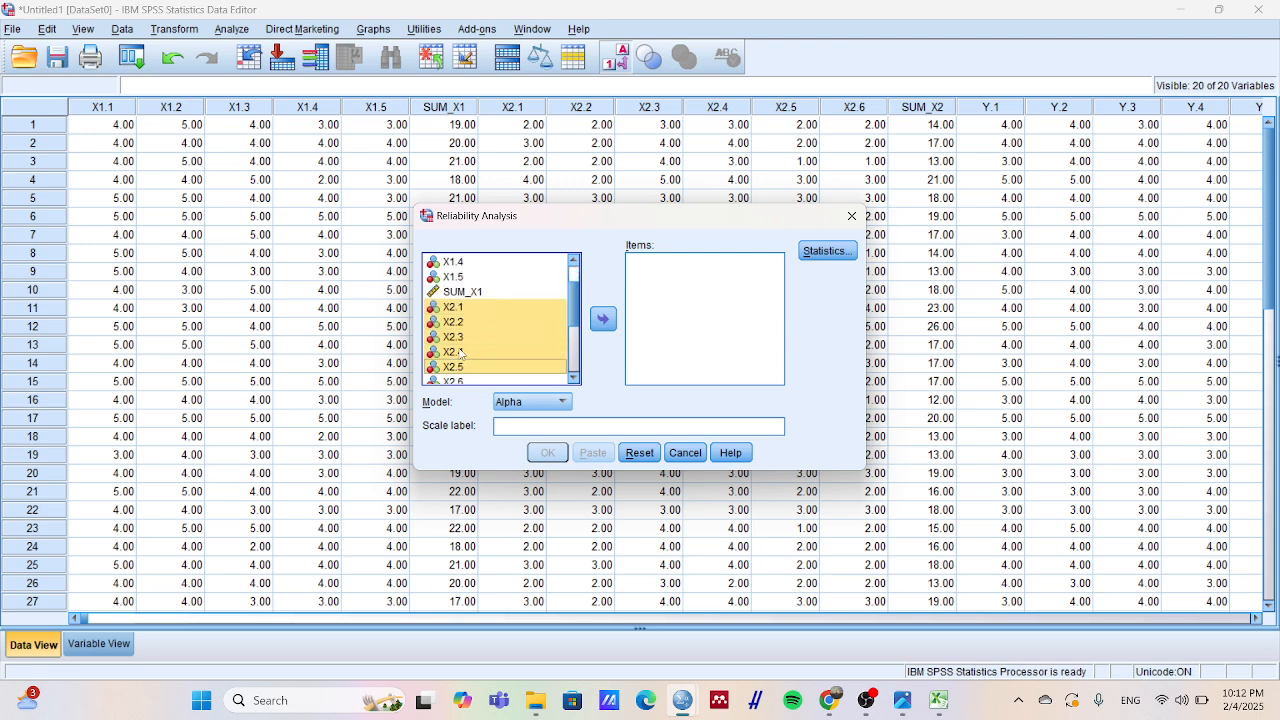
click(608, 320)
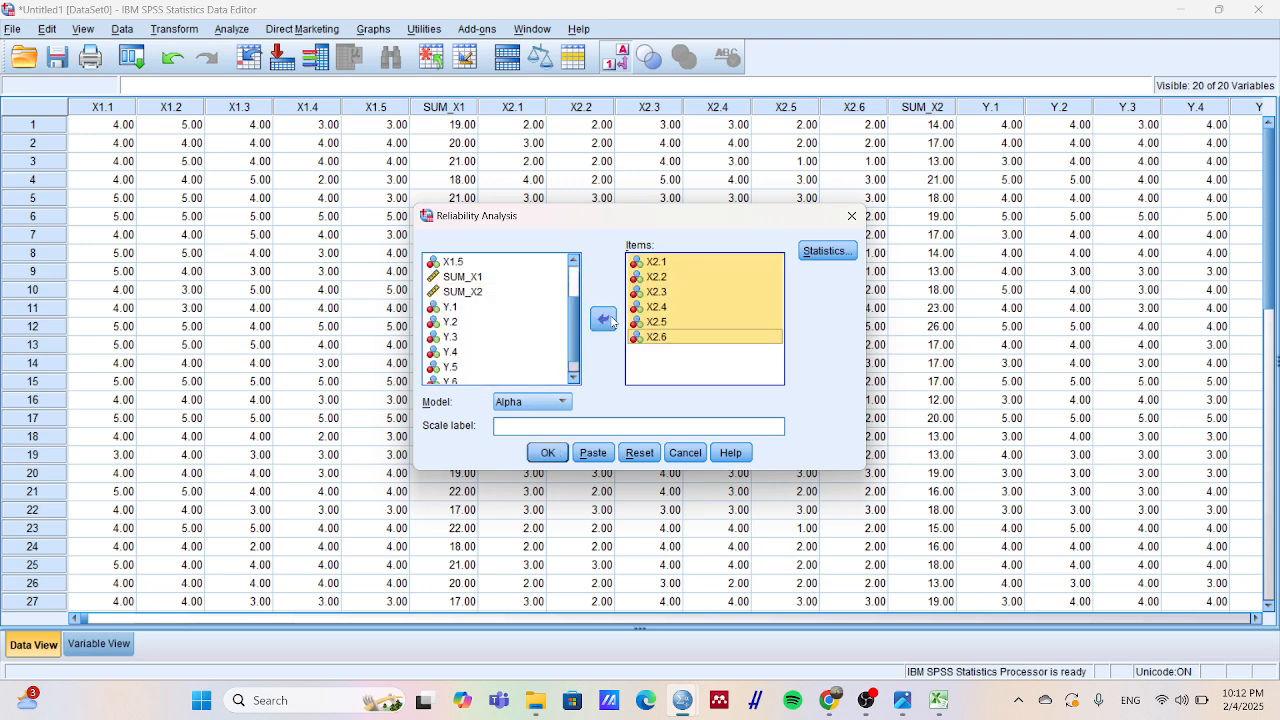
click(547, 455)
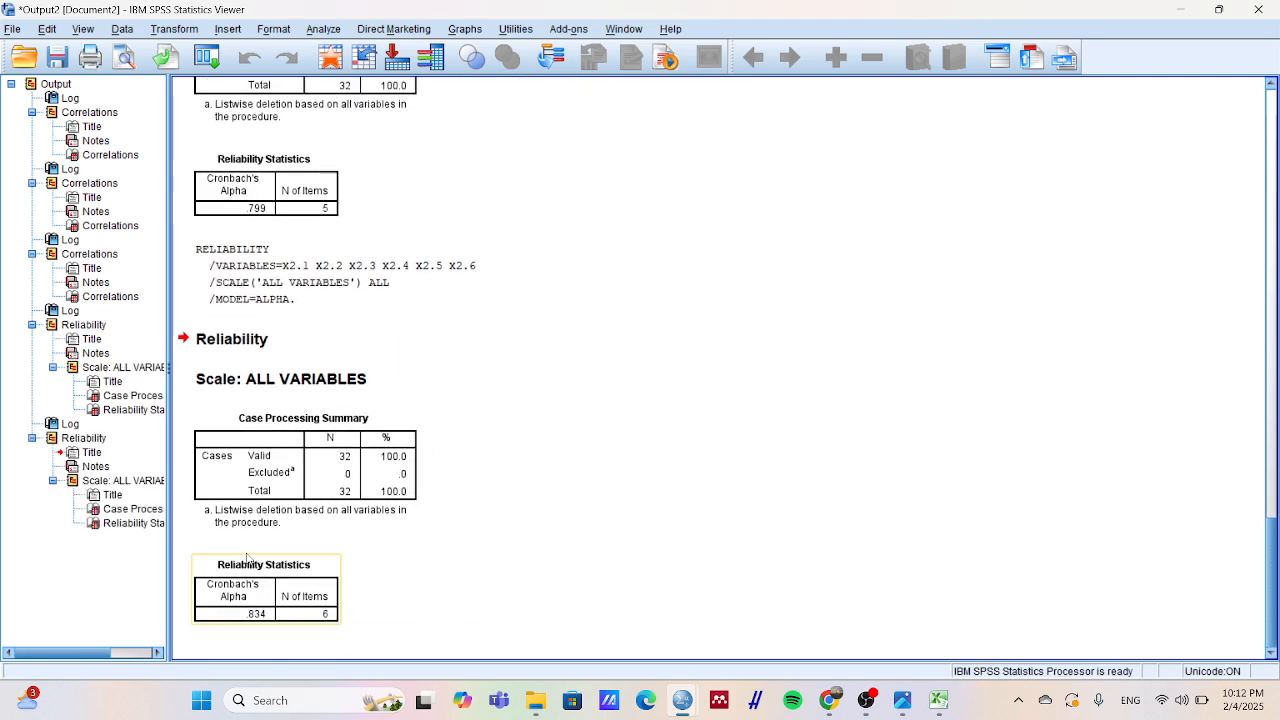
- Return to the data set, reopen the Reliability Analysis setup, and clear X2.1 through X2.6 from its items
mouse_move(682, 700)
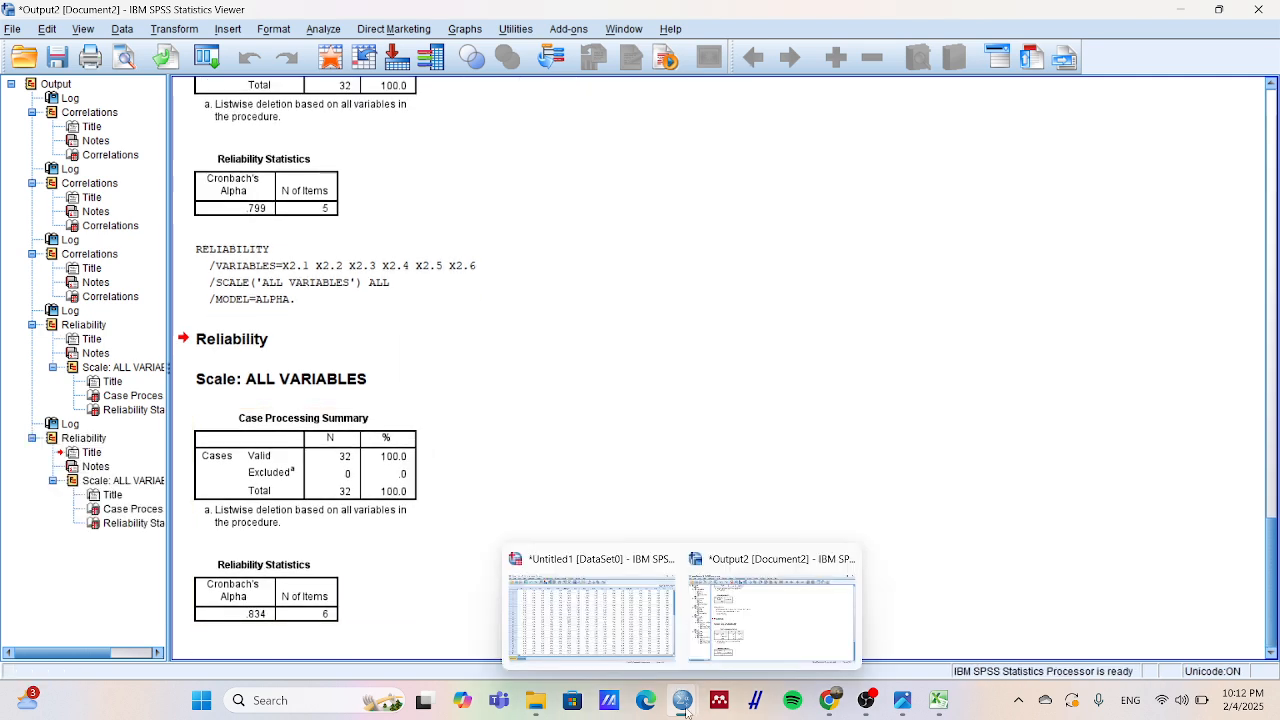
click(613, 604)
click(640, 373)
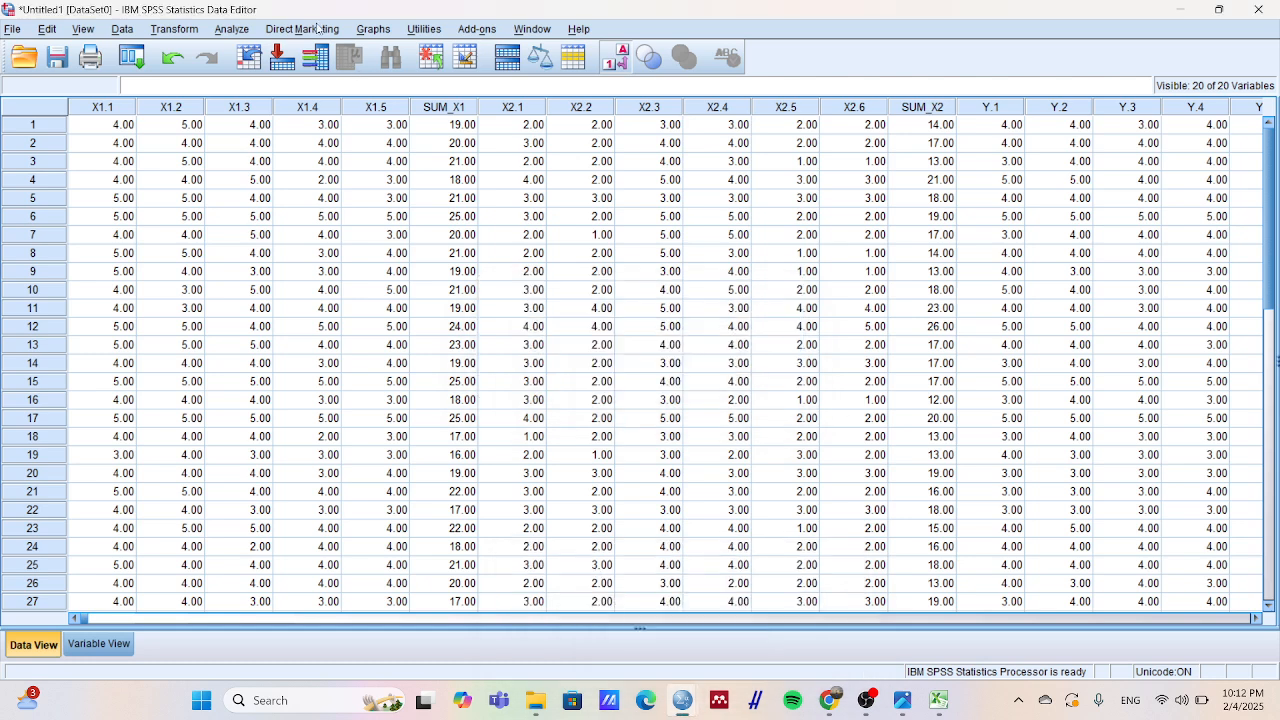
click(241, 29)
mouse_move(322, 215)
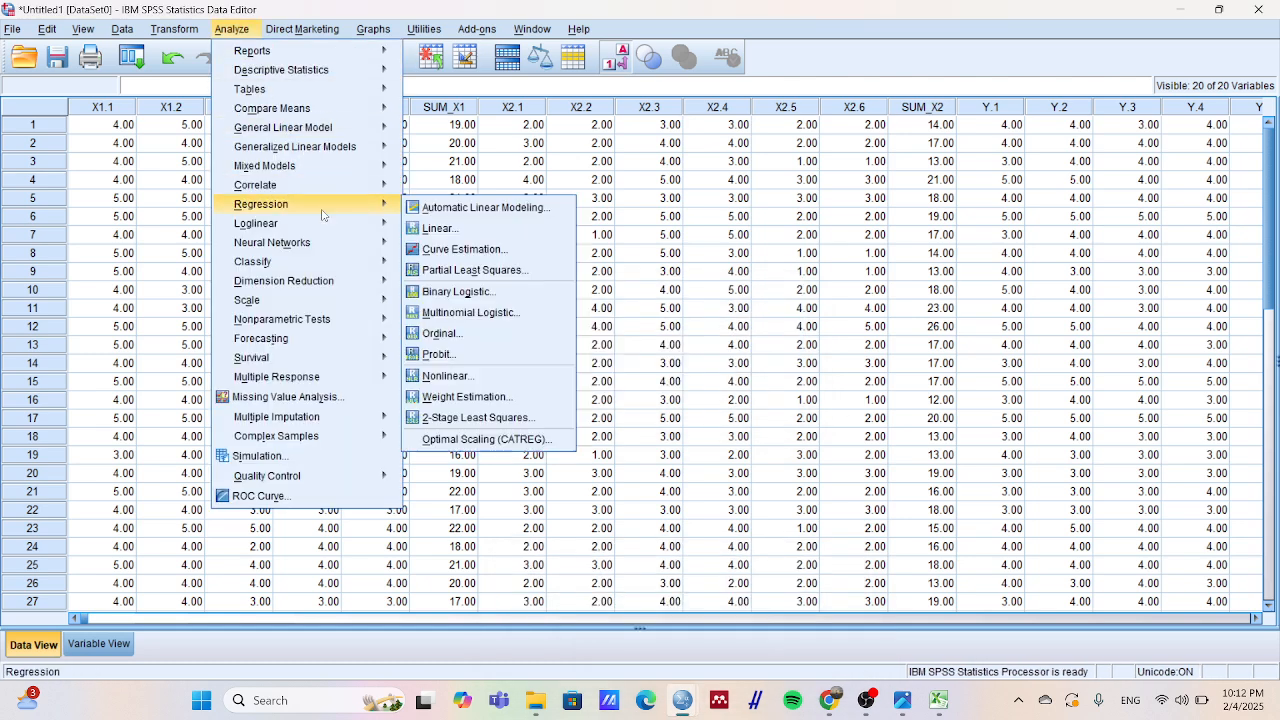
mouse_move(408, 311)
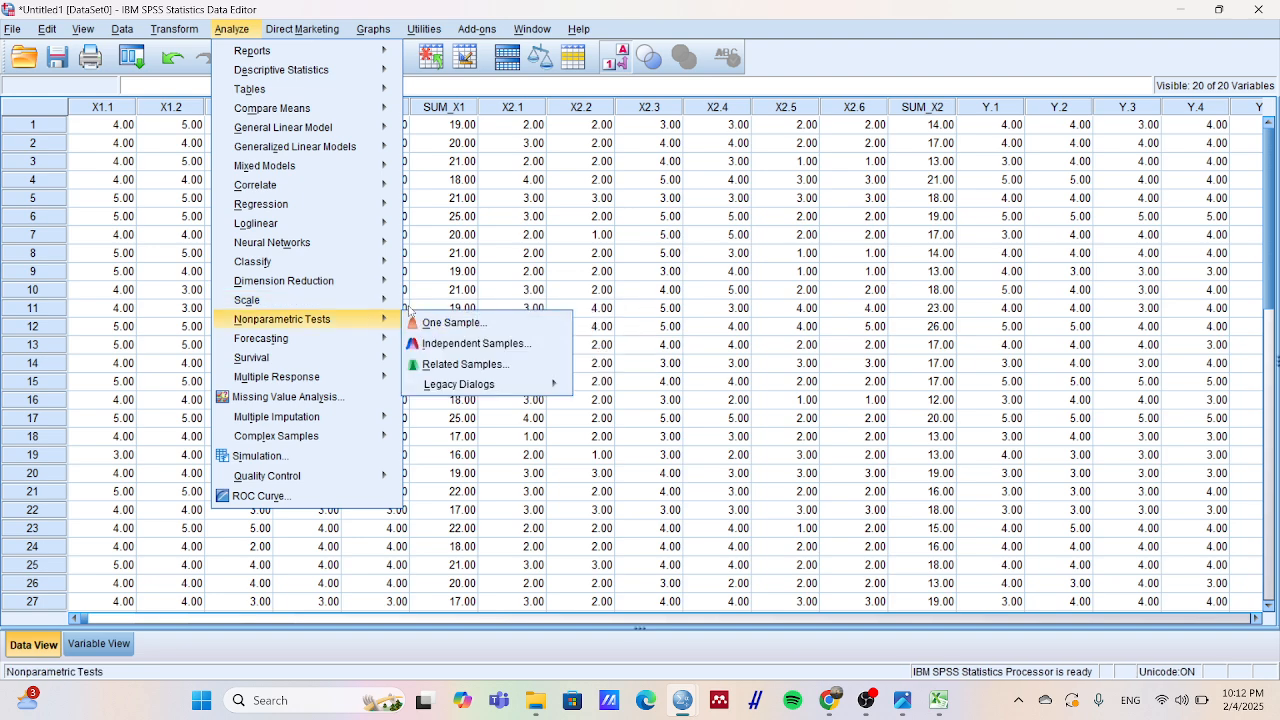
mouse_move(320, 300)
click(450, 303)
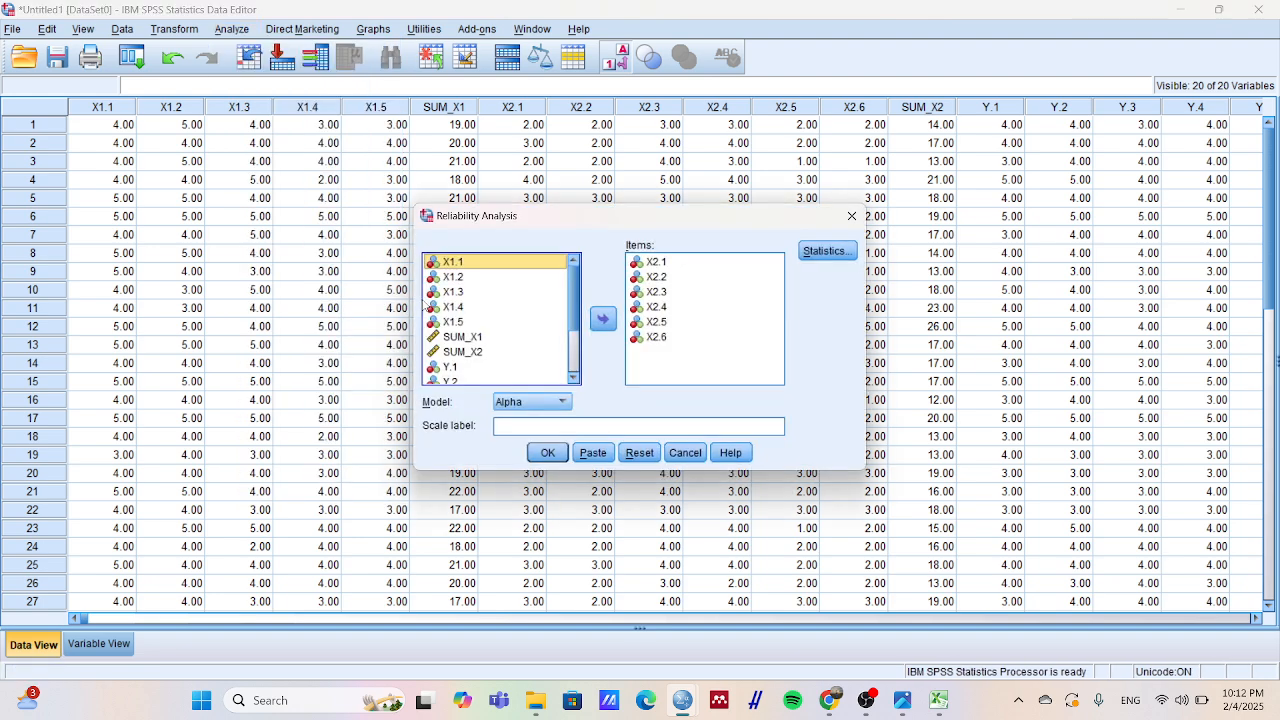
click(664, 265)
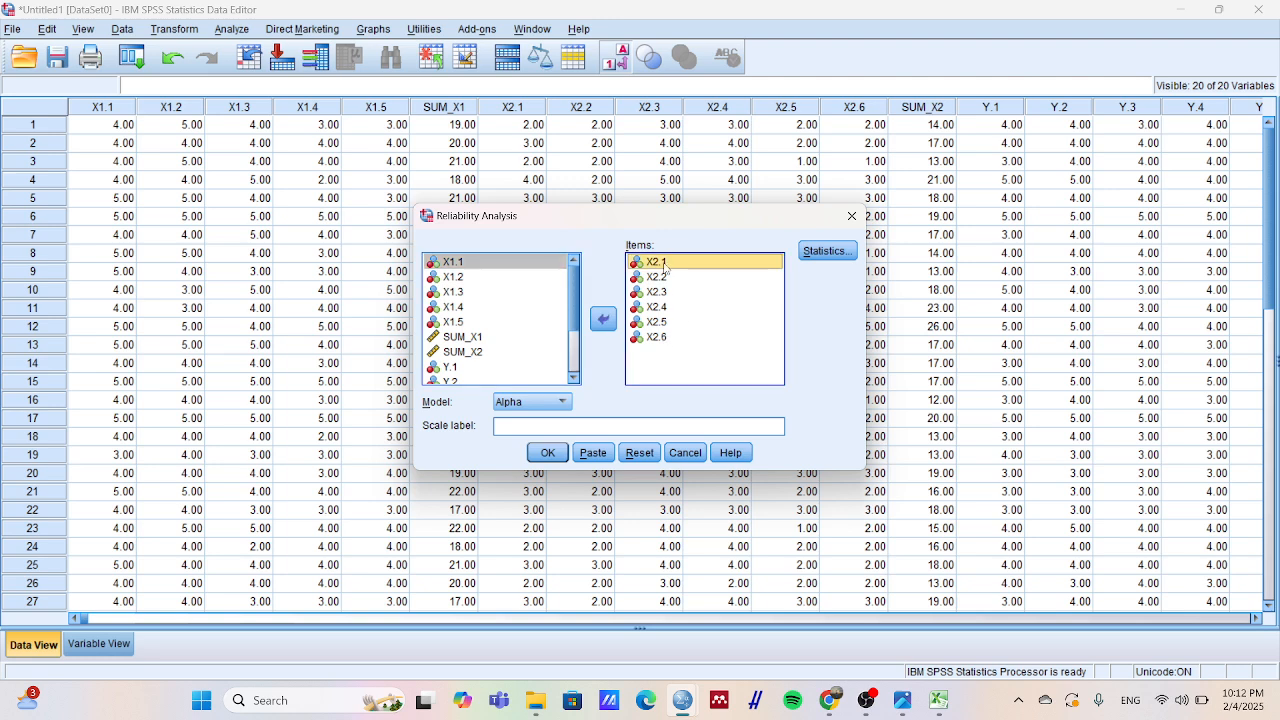
key(shift+Down)
key(shift+Down)
key(shift+Down)
key(shift+Down)
key(shift+Down)
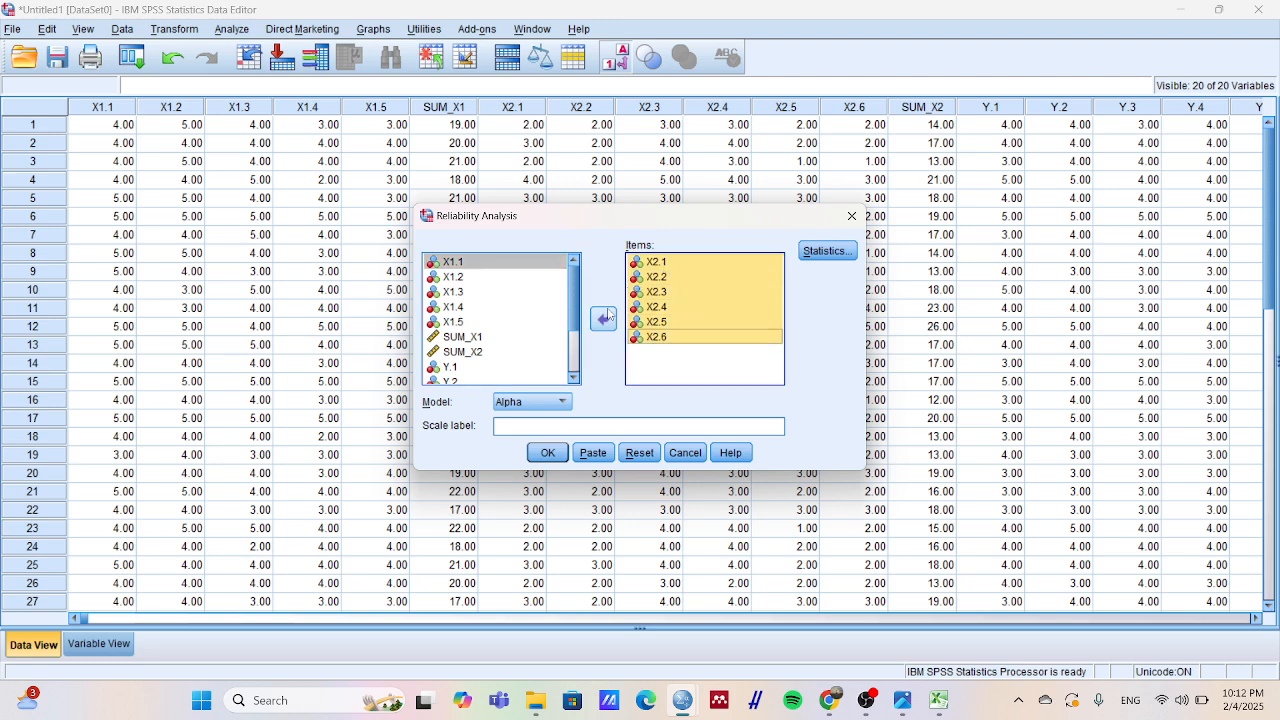
click(607, 316)
- Add Y.1 through Y.6 as the items and run the reliability analysis with the Alpha model
scroll(551, 320, down, 4)
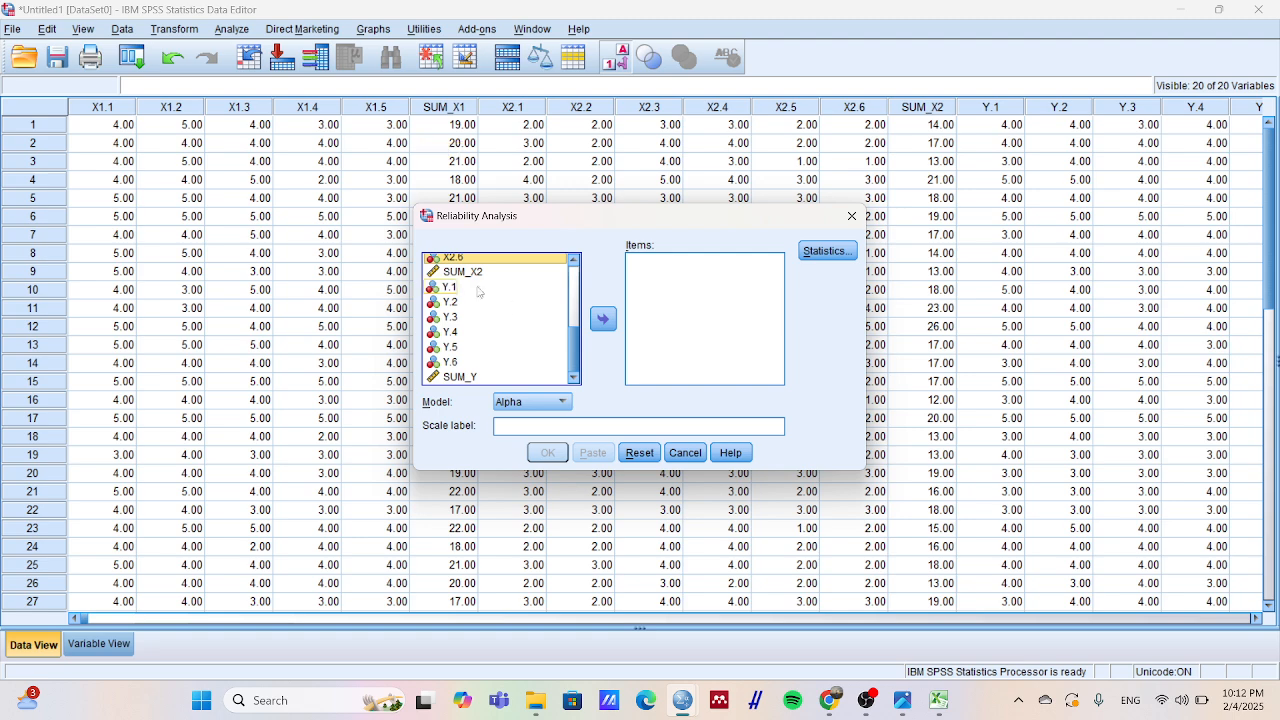
click(442, 291)
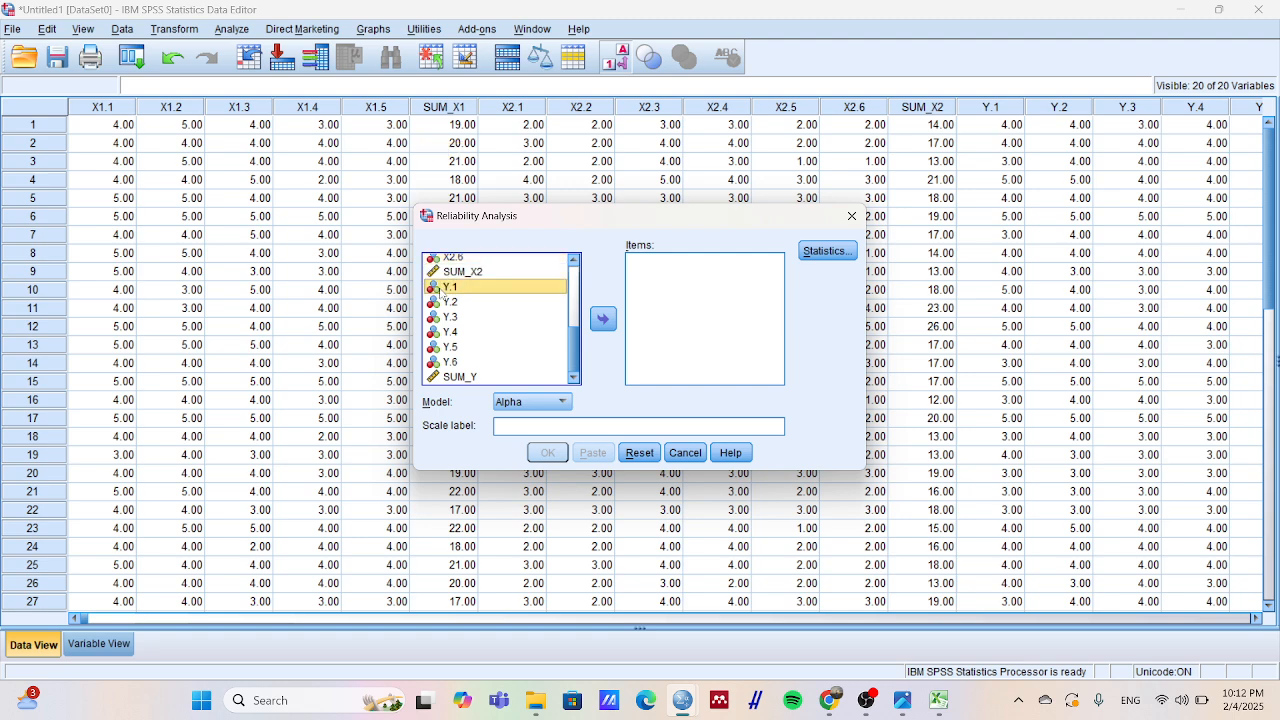
key(shift+Down)
key(shift+Down)
key(shift+Down)
key(shift+Down)
key(shift+Down)
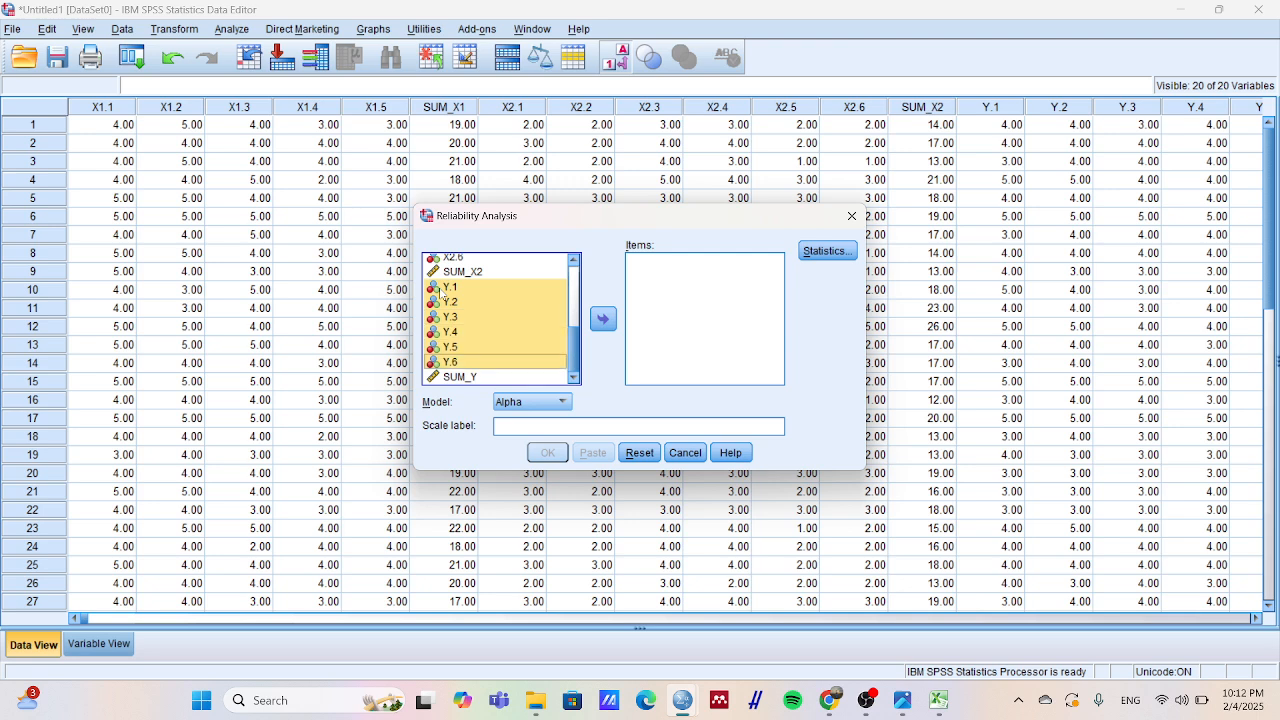
click(603, 319)
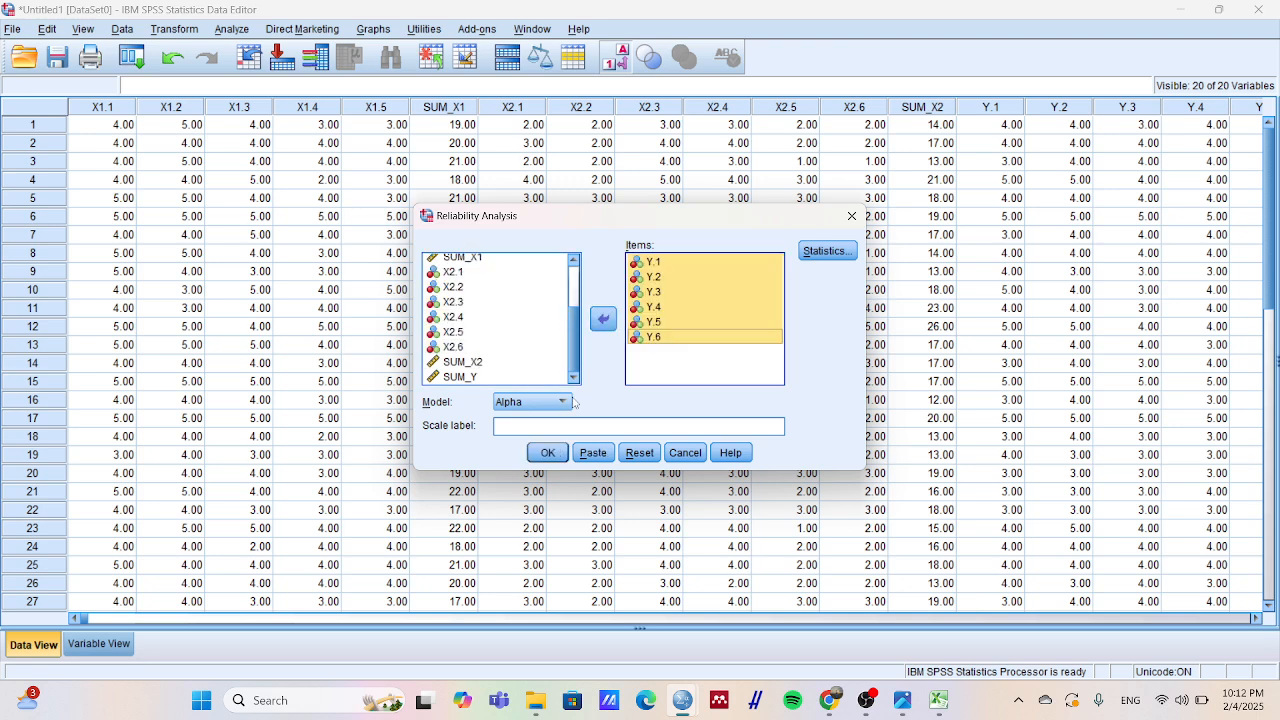
click(546, 451)
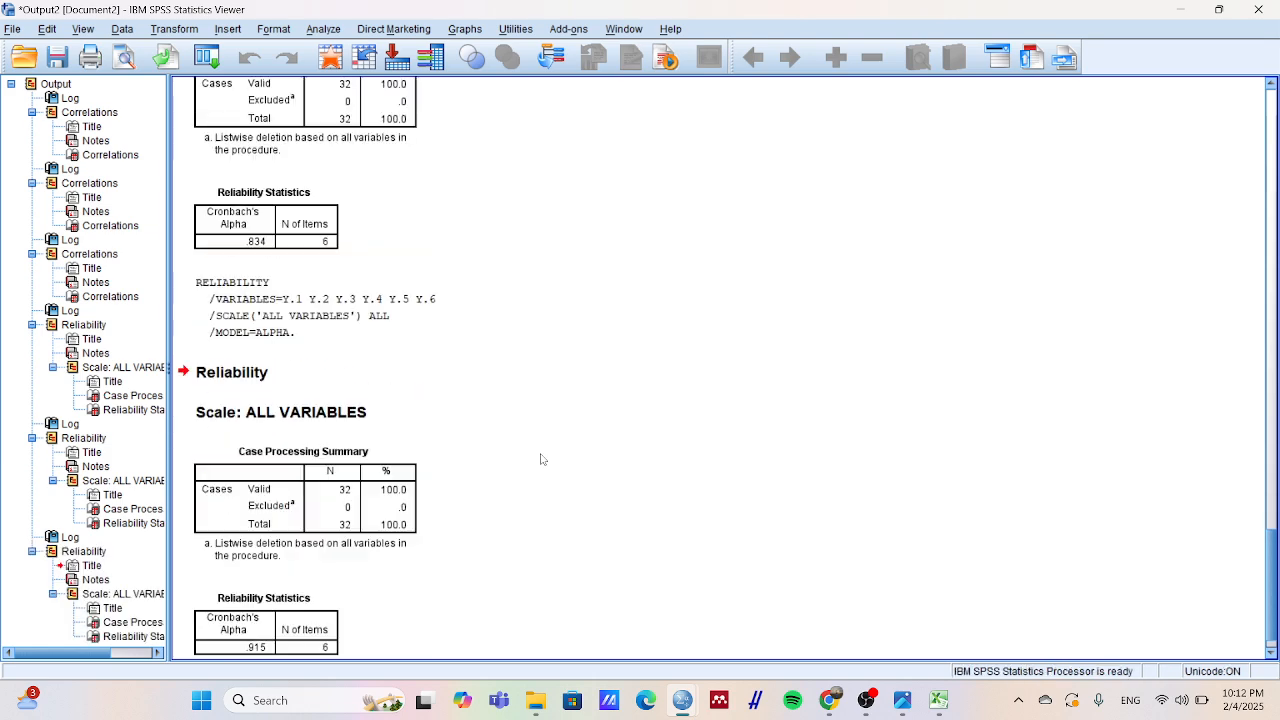
- Examine and compare the Cronbach's Alpha in the Reliability Statistics tables for the X1, X2 and Y items
scroll(431, 352, up, 3)
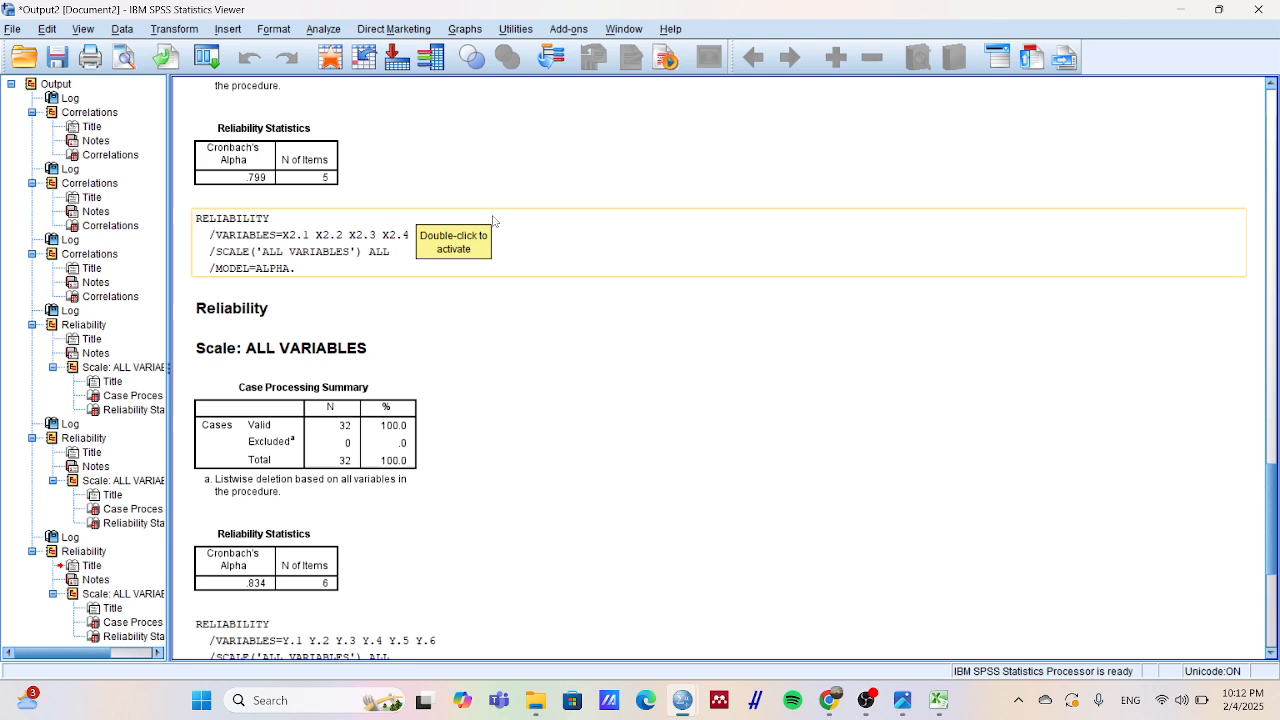
scroll(498, 174, up, 1)
scroll(498, 174, up, 1)
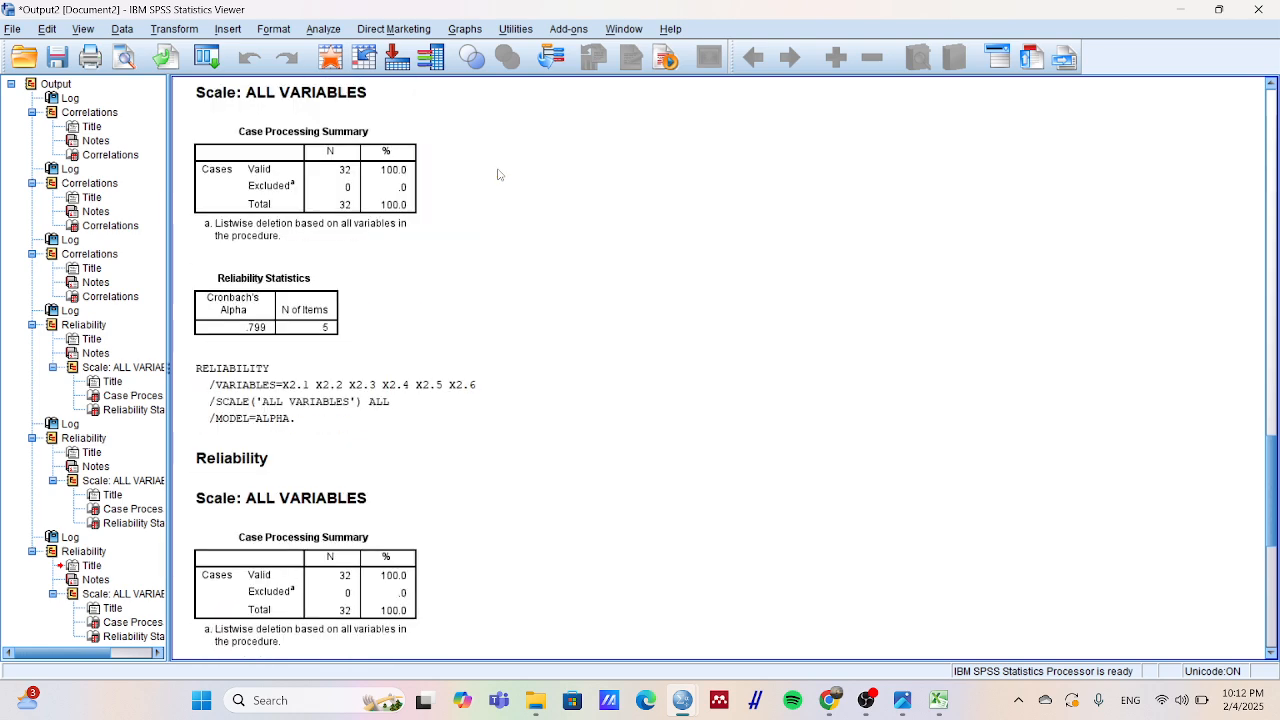
scroll(498, 174, up, 1)
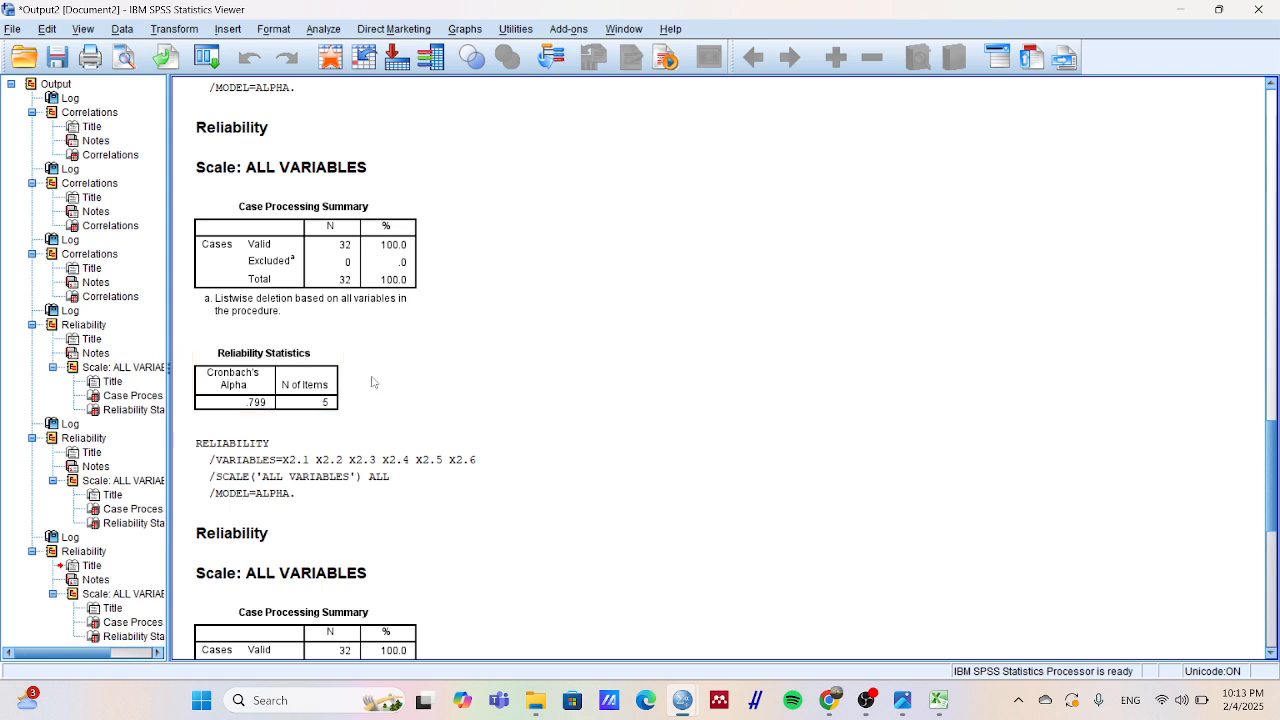
scroll(372, 382, down, 1)
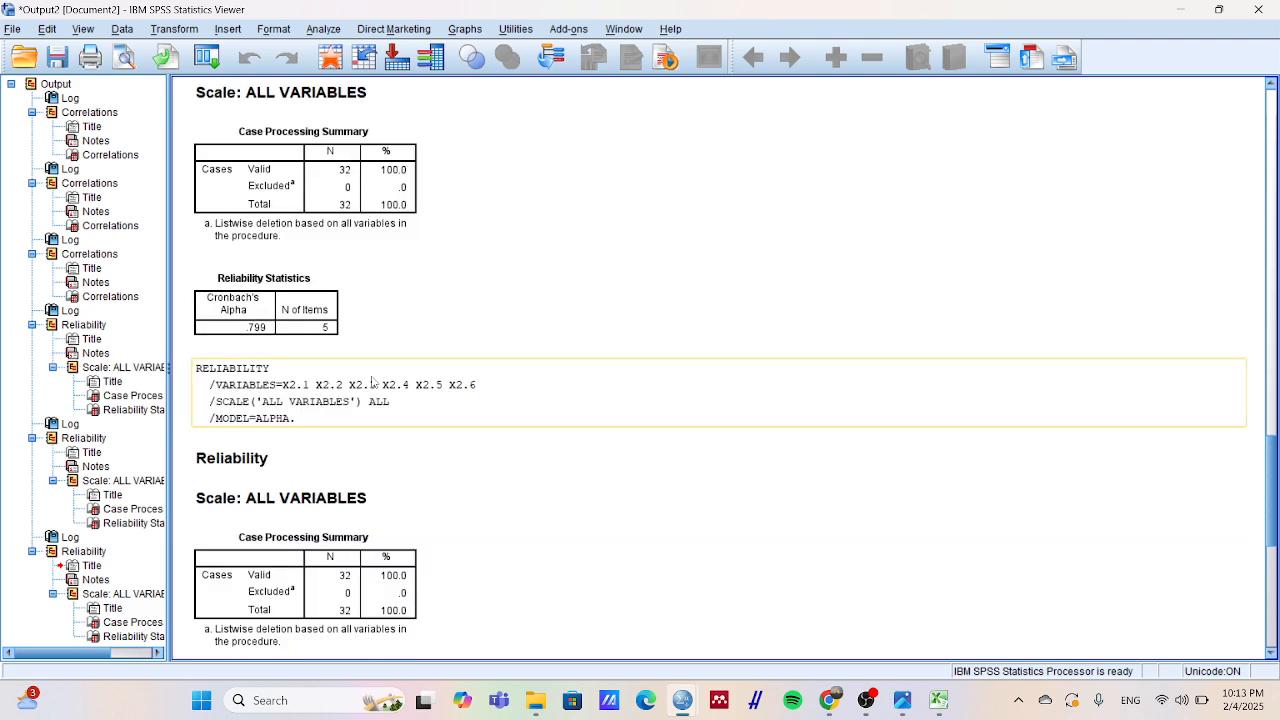
scroll(372, 382, down, 2)
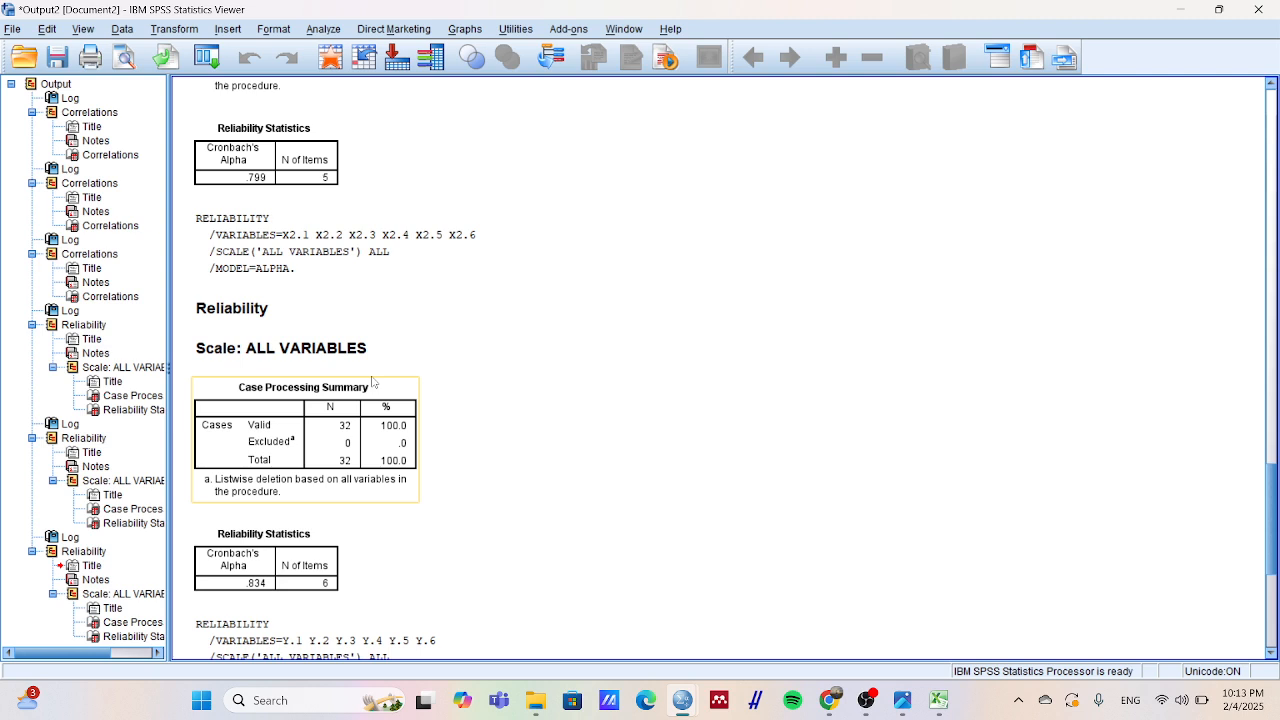
scroll(372, 382, down, 1)
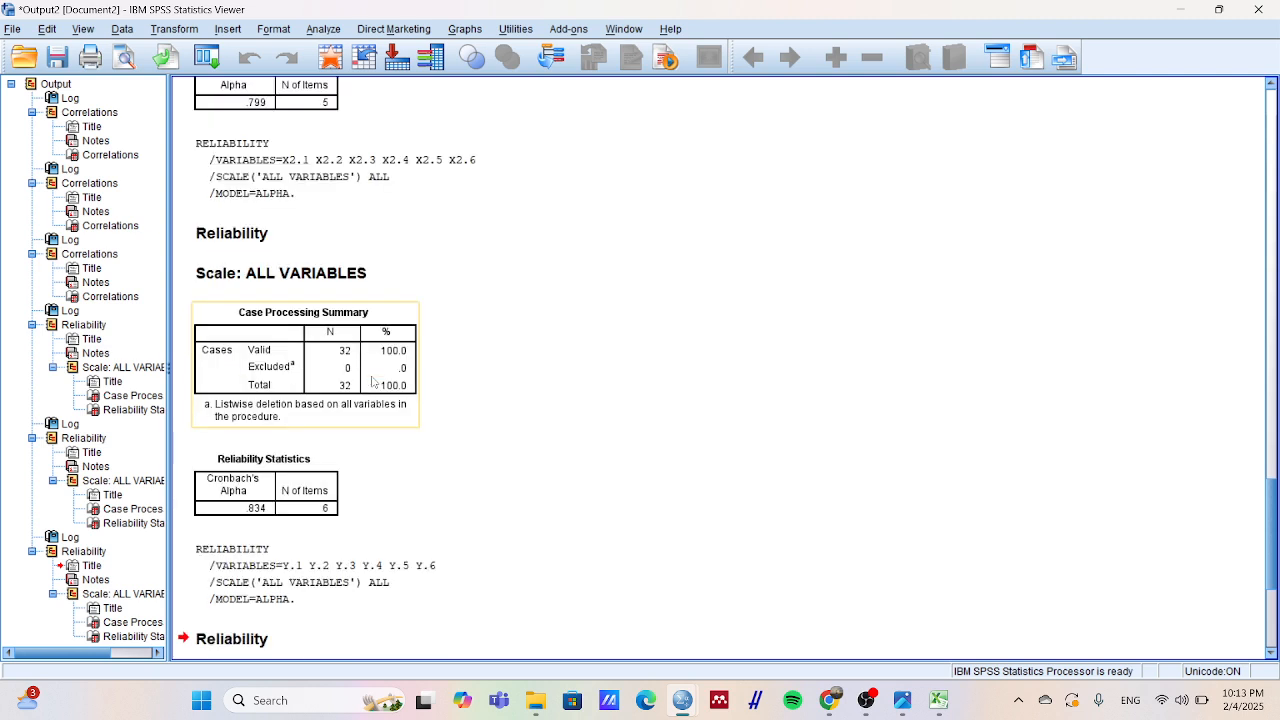
scroll(372, 382, down, 1)
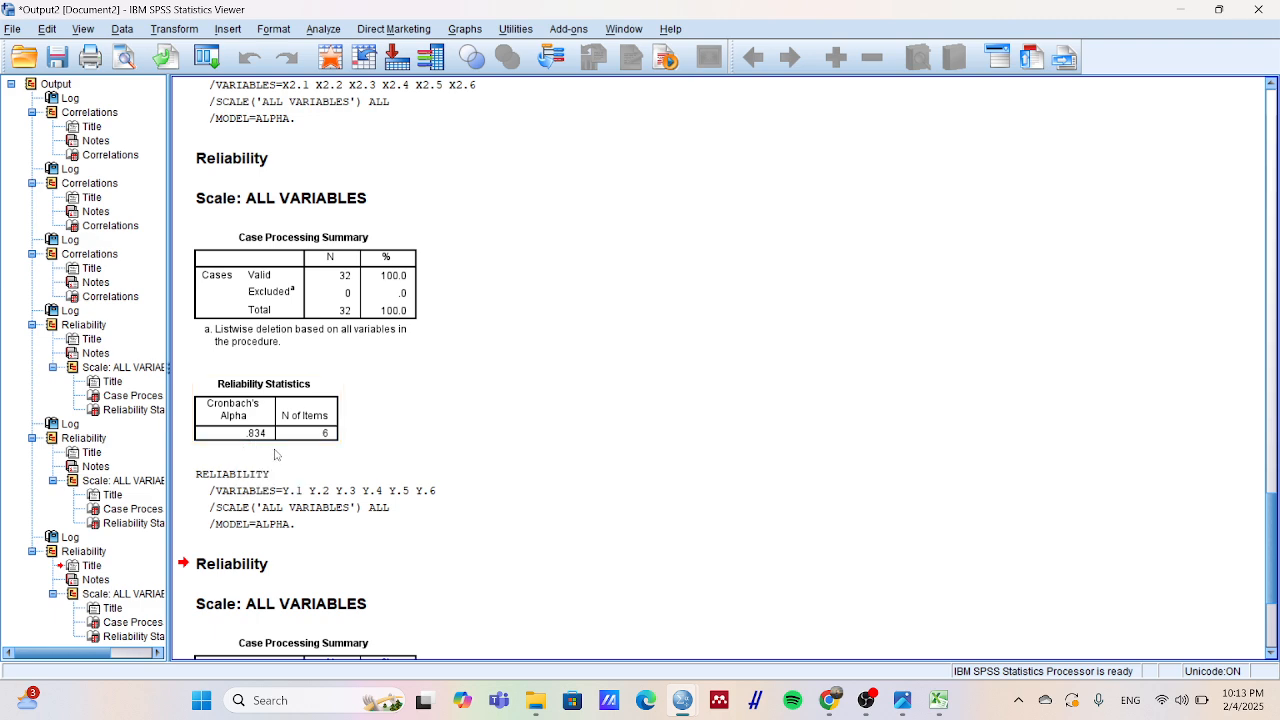
scroll(275, 454, down, 2)
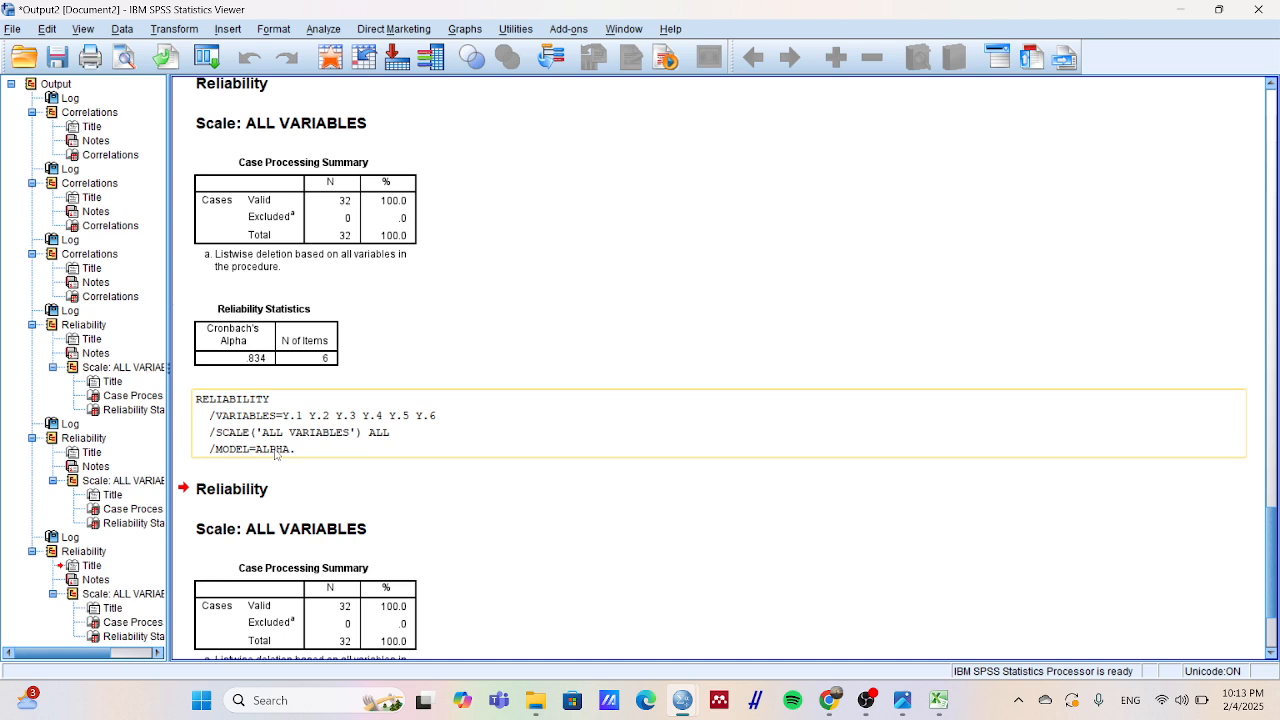
scroll(275, 454, down, 3)
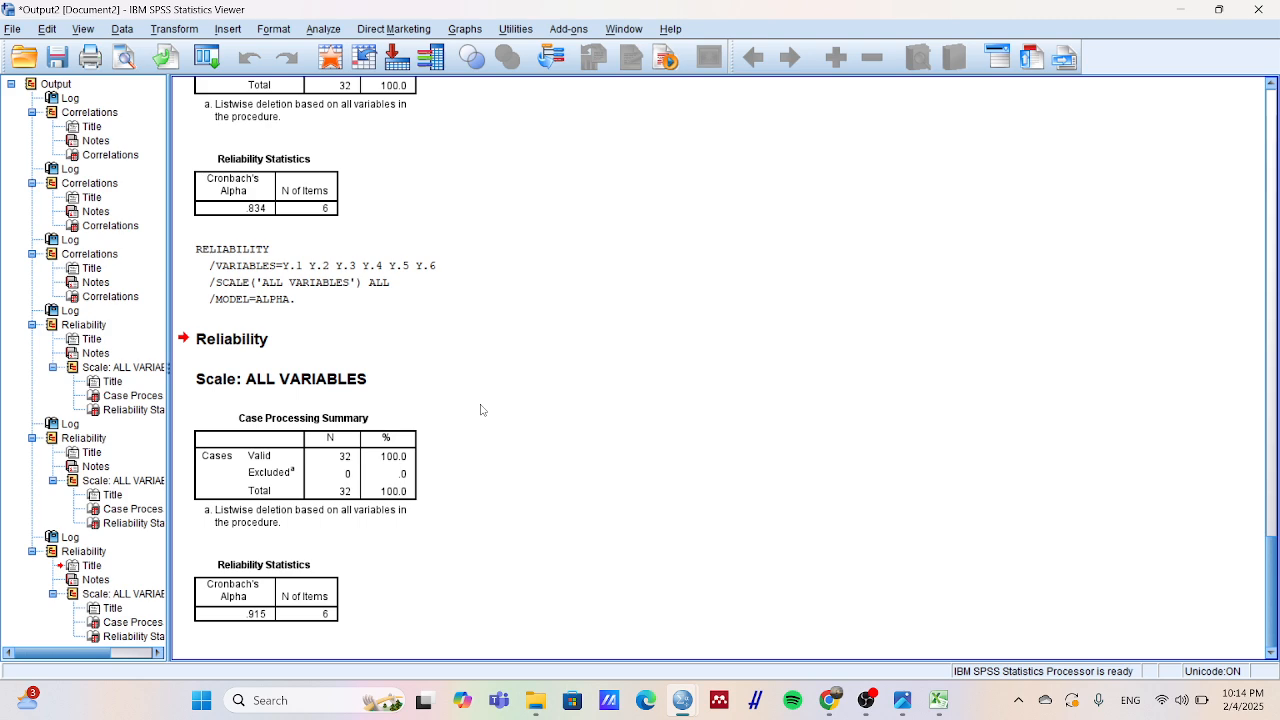
scroll(480, 409, up, 6)
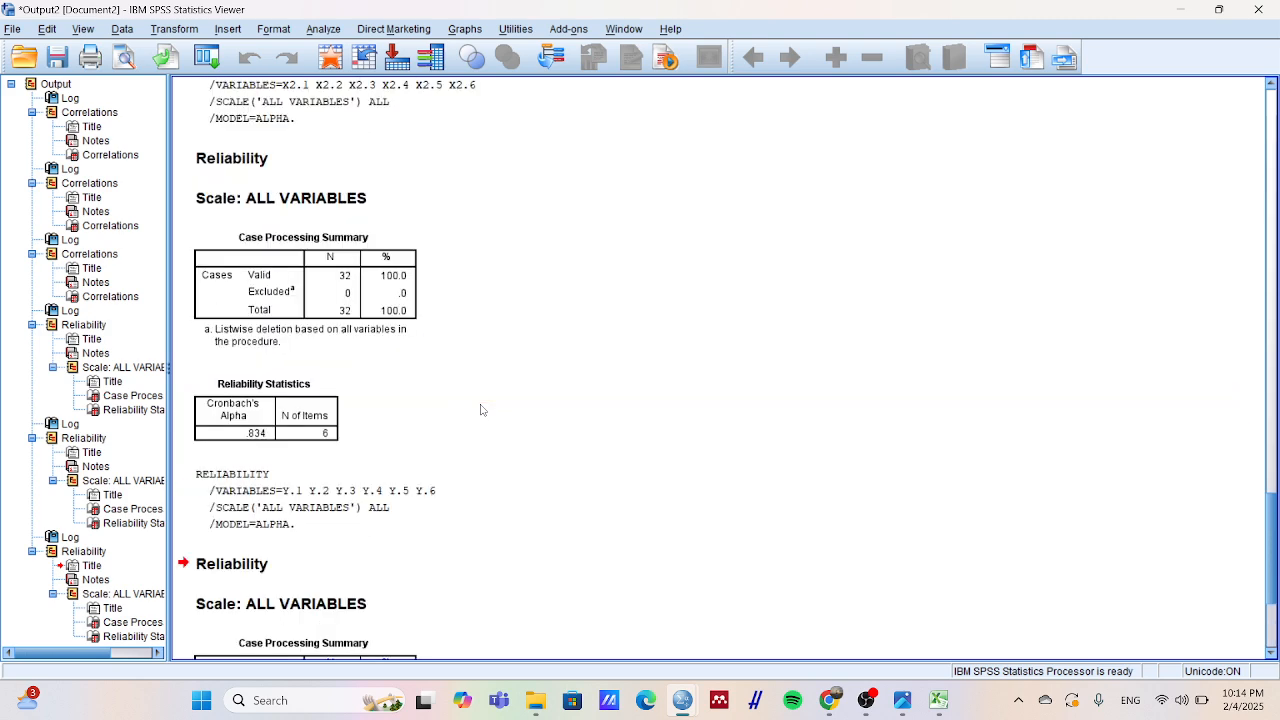
scroll(480, 409, up, 3)
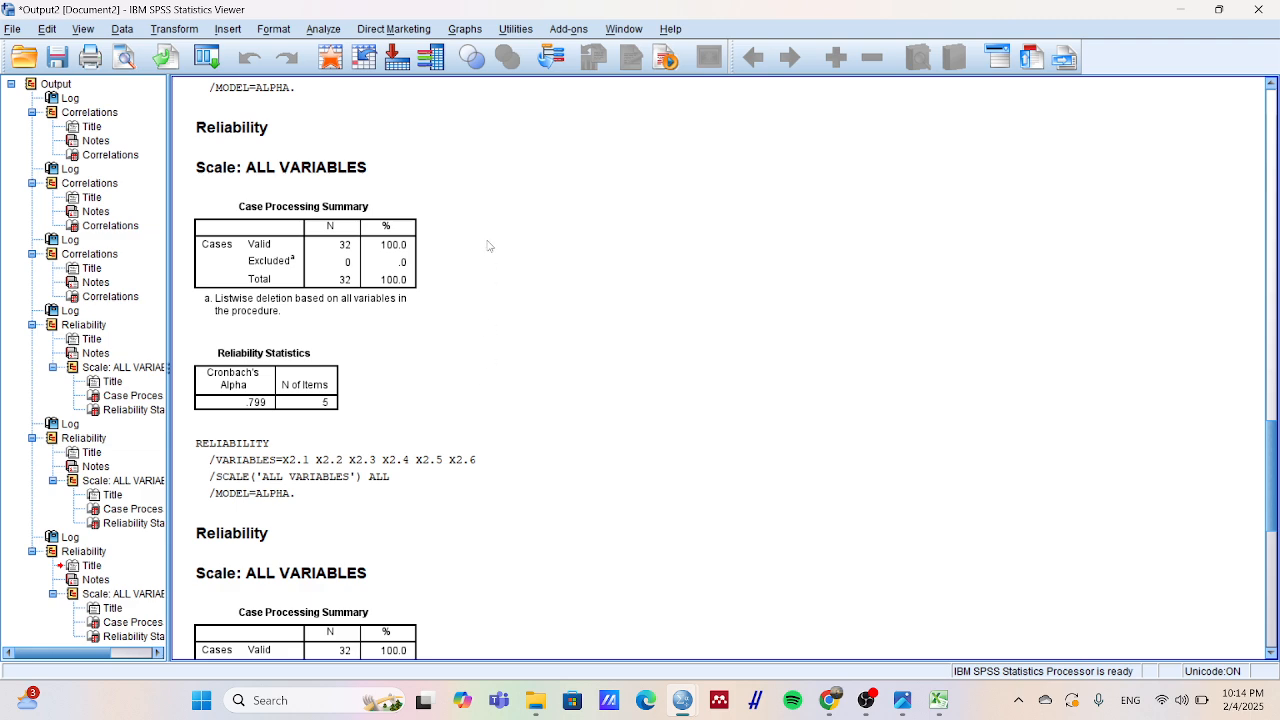
scroll(495, 170, up, 1)
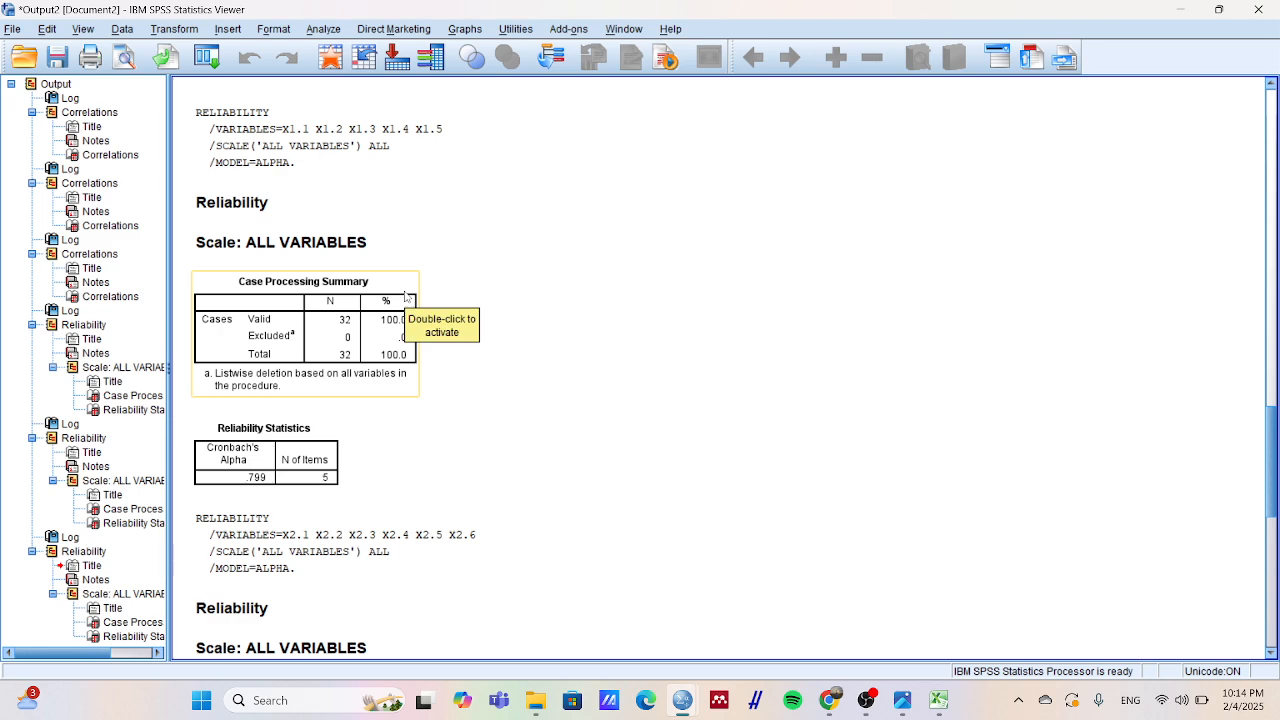
scroll(405, 294, down, 3)
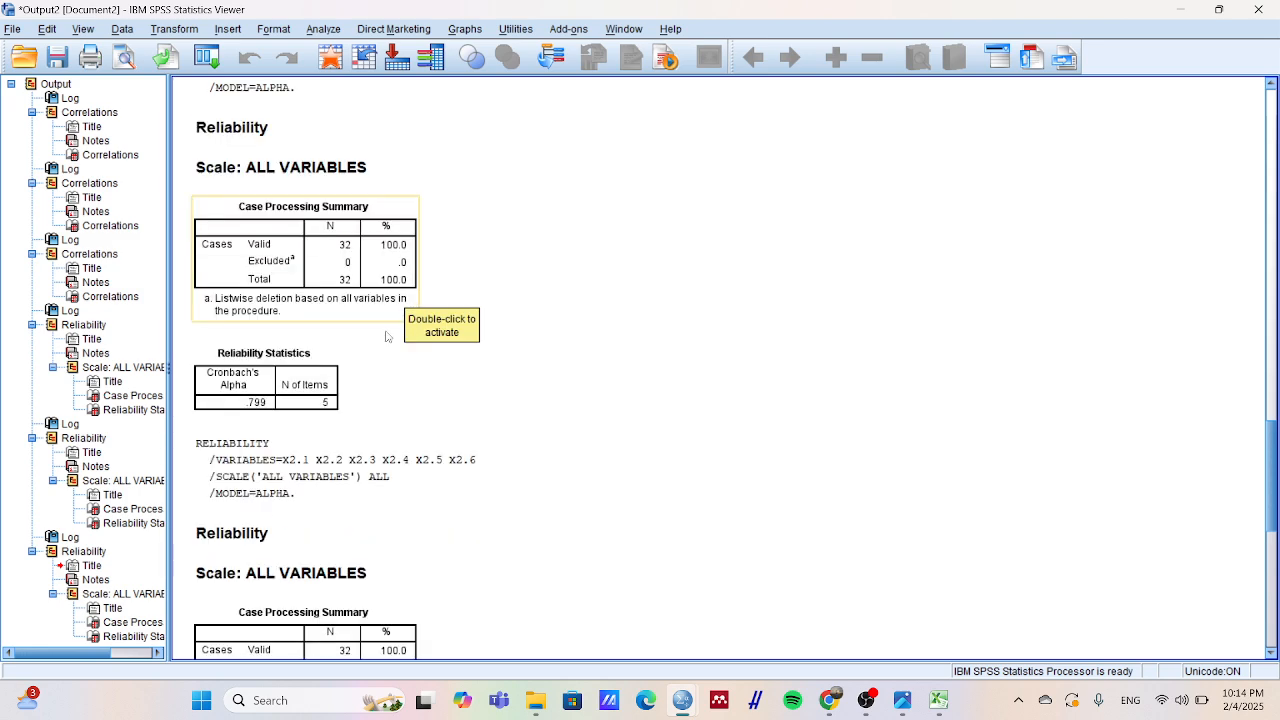
- Return to the data set, dismiss the data source message, and open the Linear Regression setup
scroll(318, 399, down, 12)
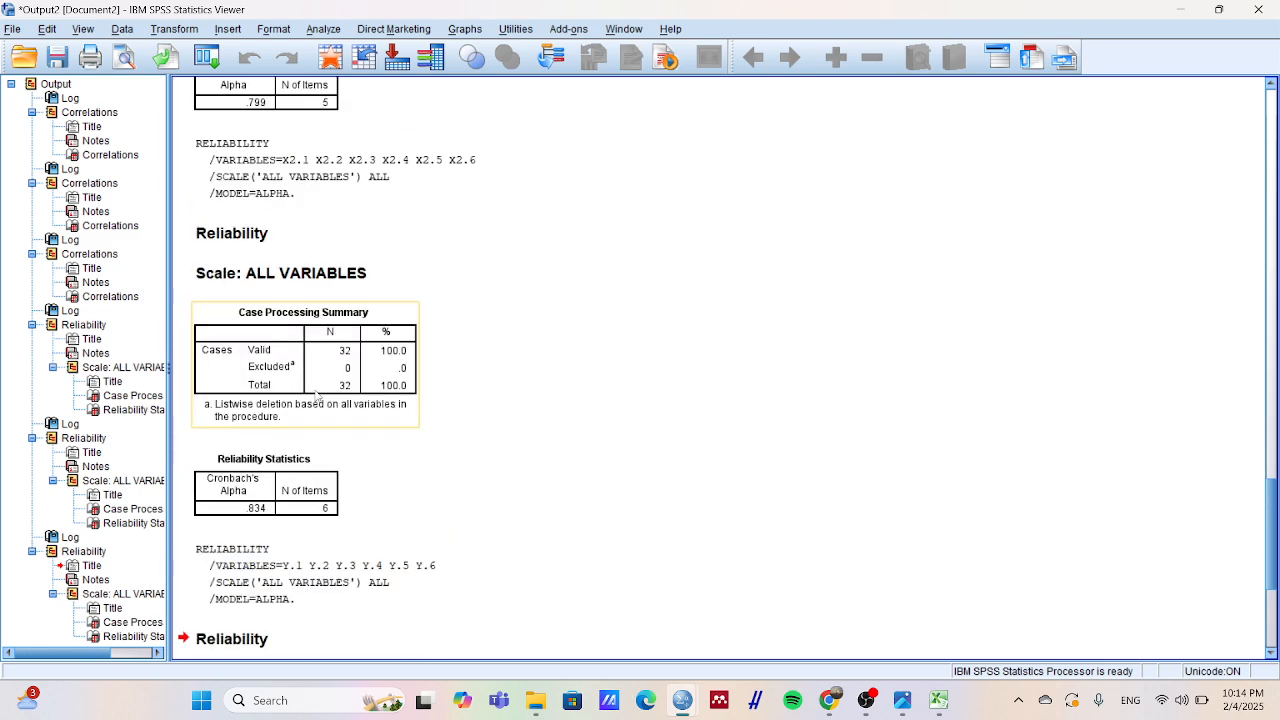
scroll(300, 450, down, 6)
scroll(293, 457, down, 6)
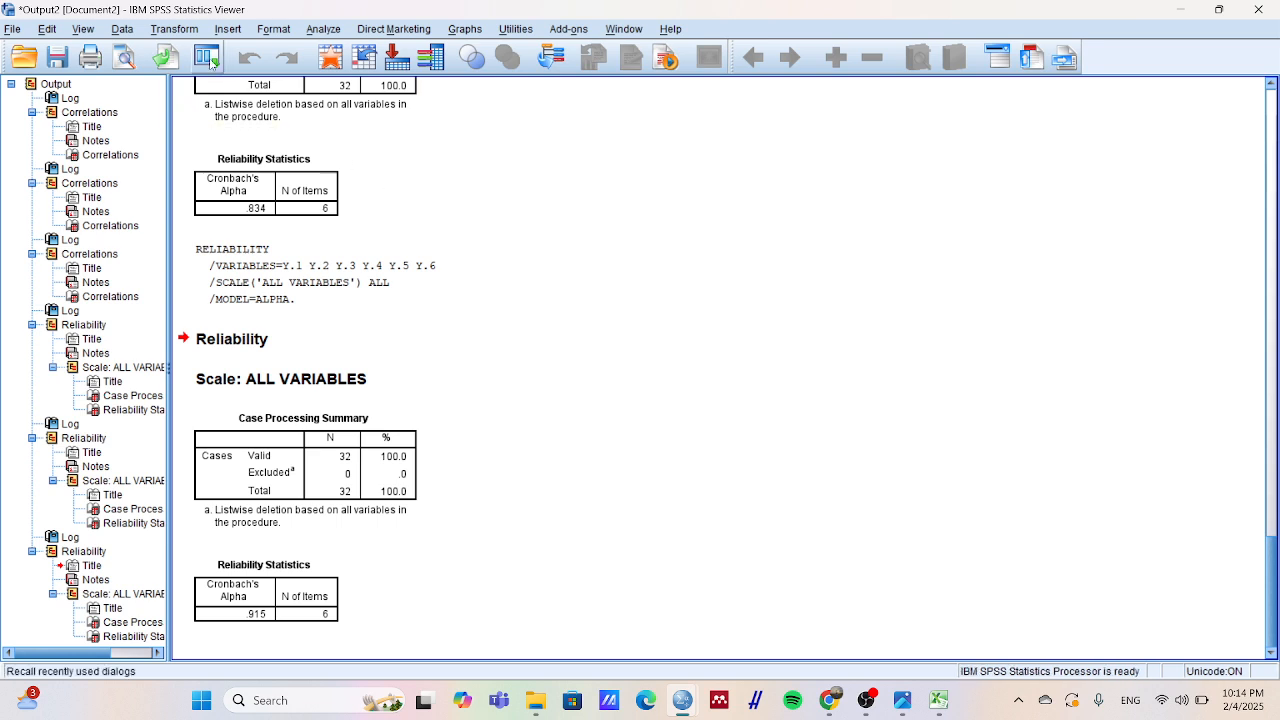
mouse_move(682, 700)
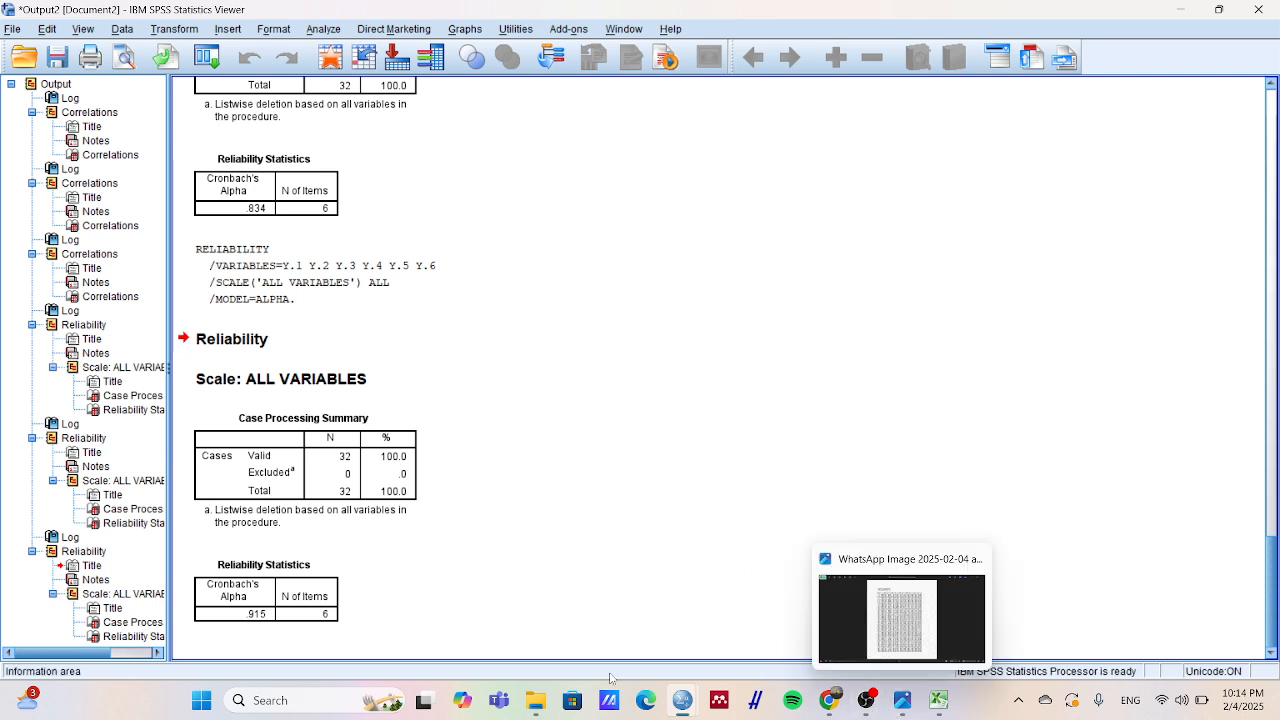
mouse_move(682, 700)
click(618, 630)
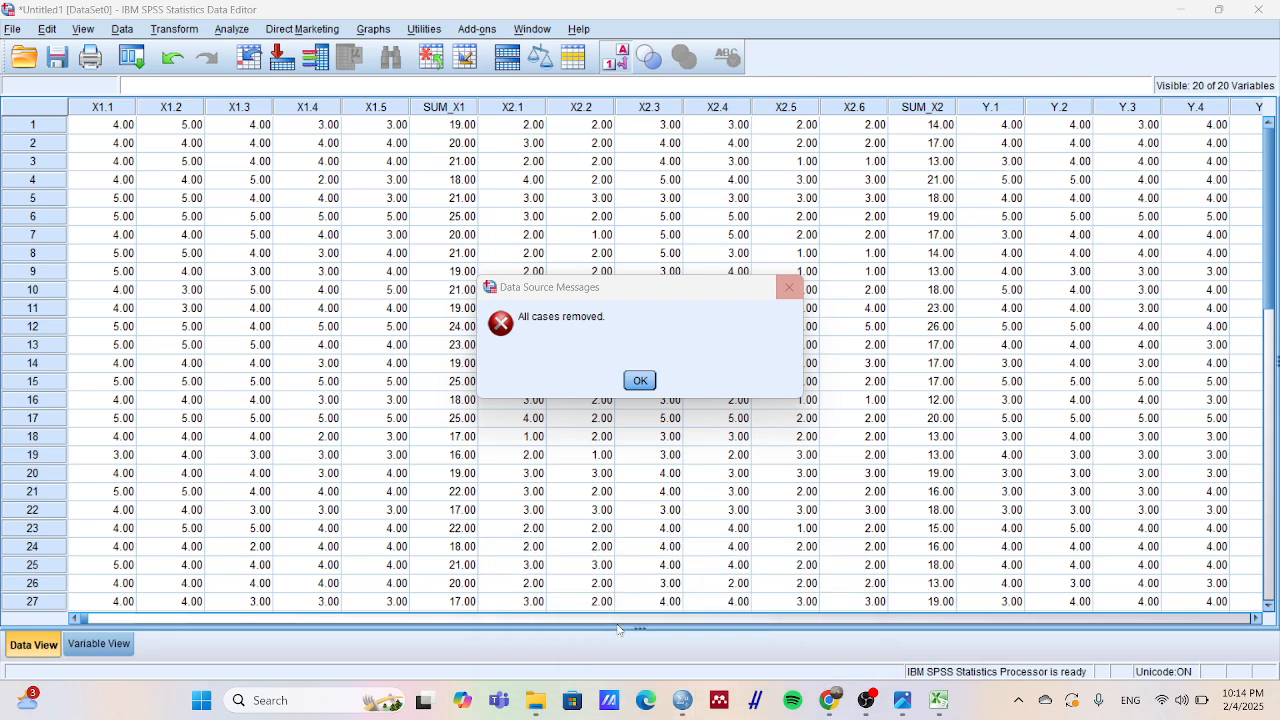
key(Return)
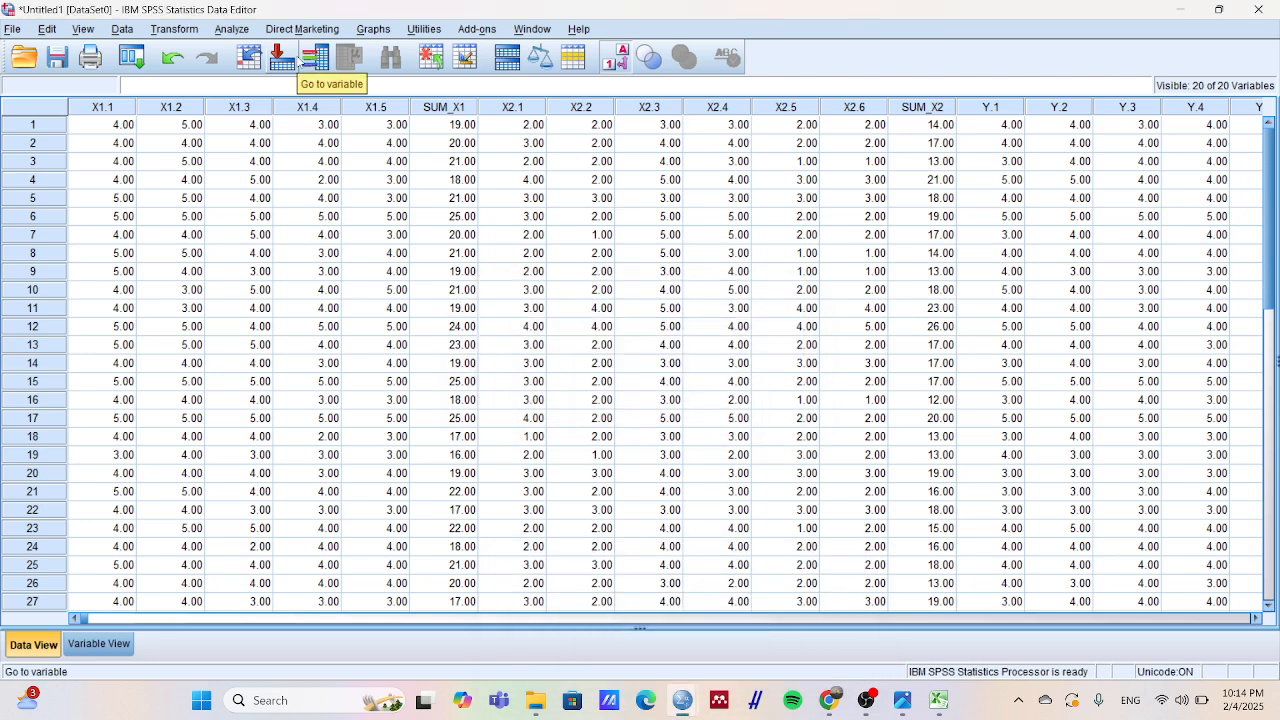
click(230, 30)
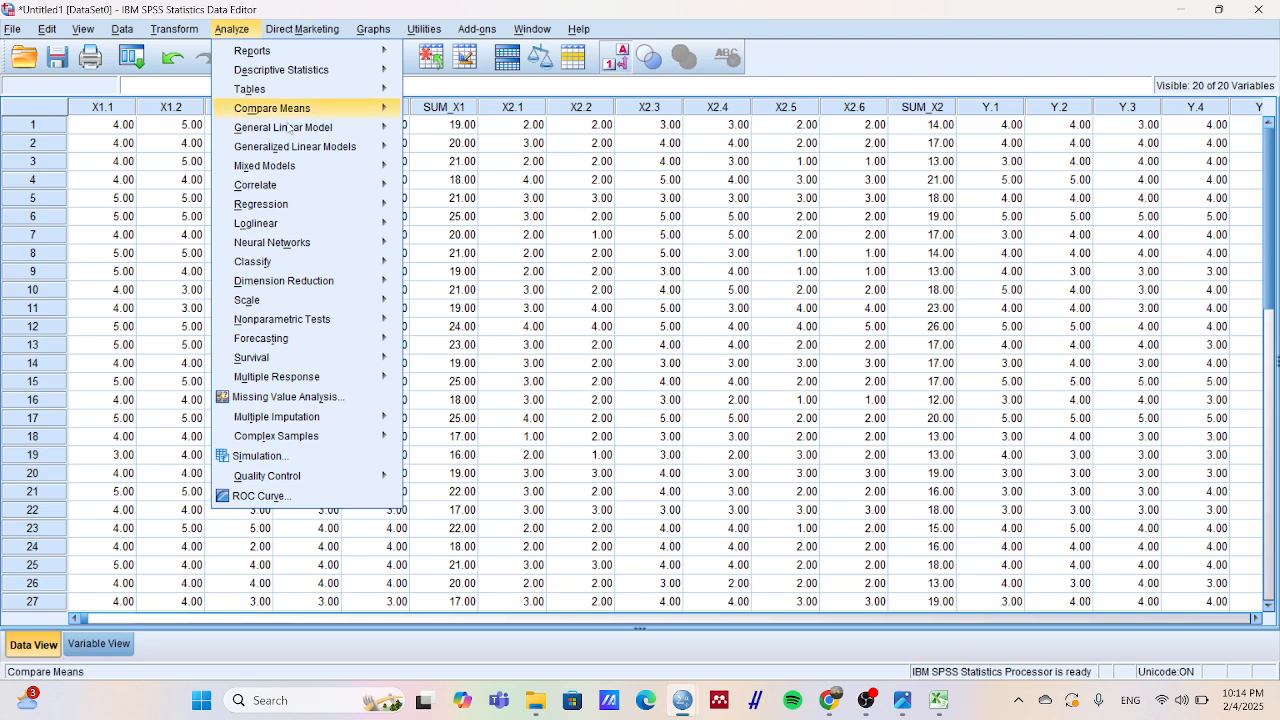
mouse_move(310, 197)
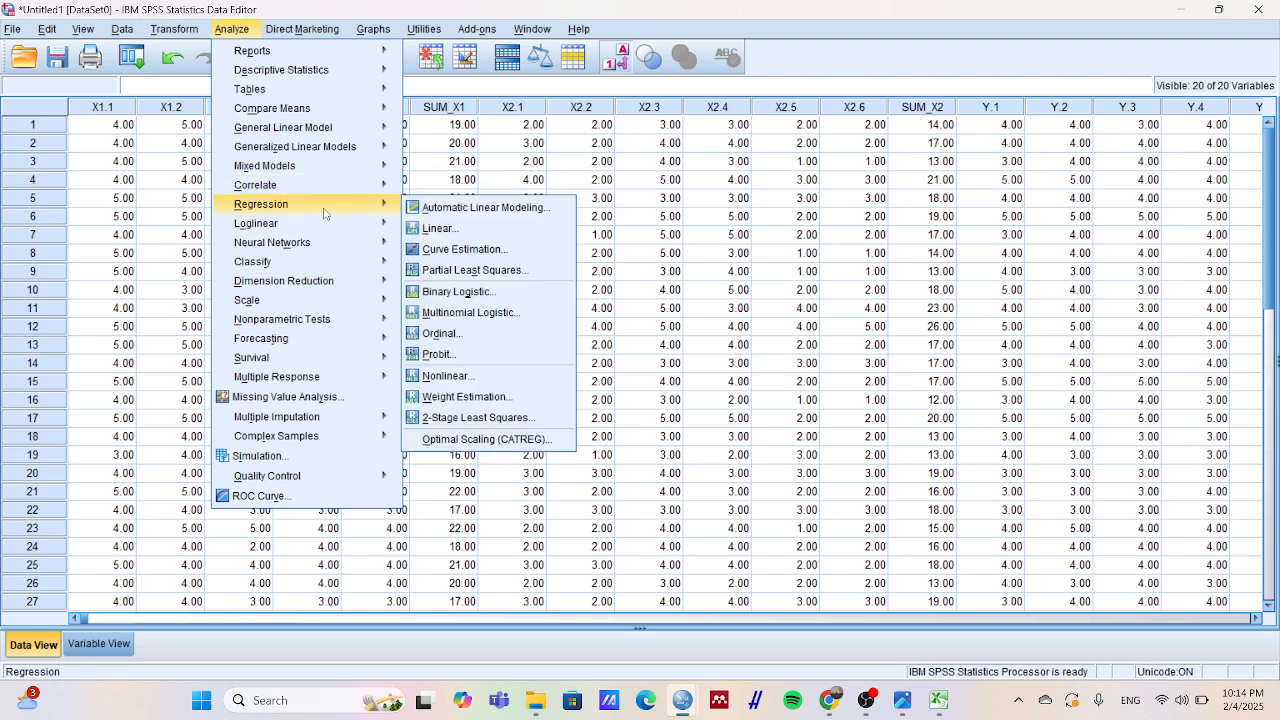
click(436, 228)
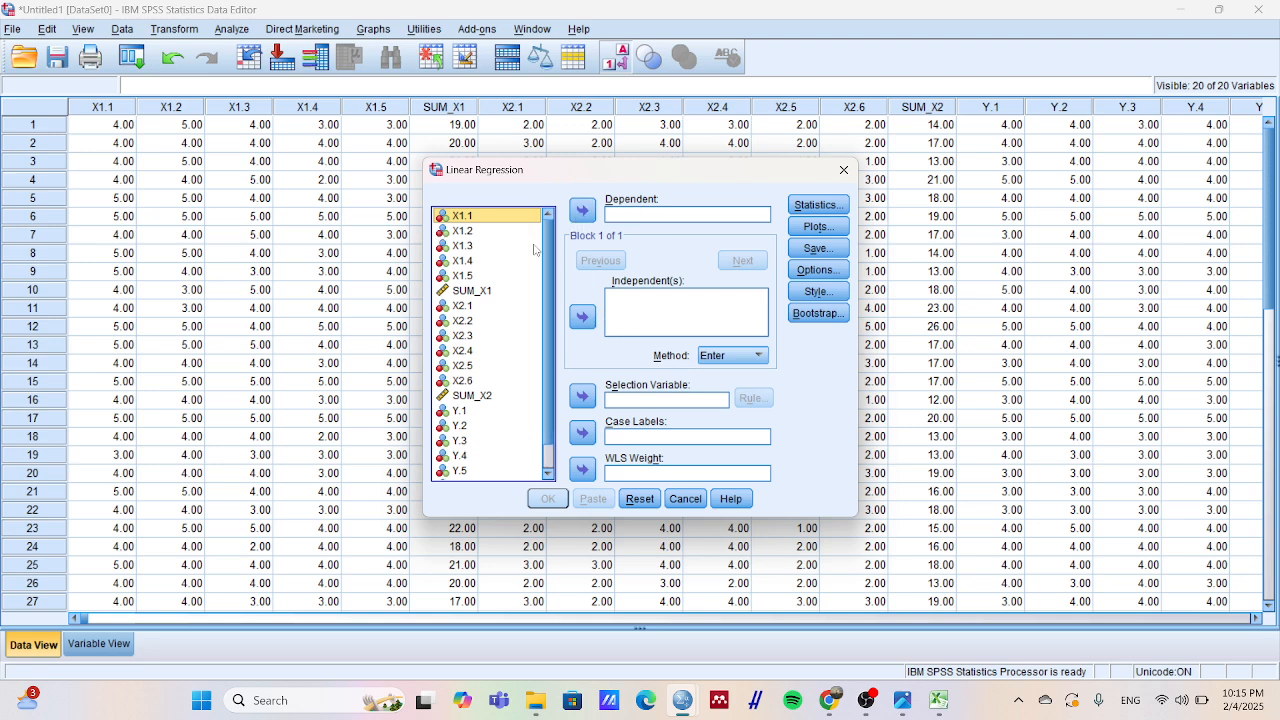
- Set SUM_Y as the dependent variable of the linear regression
click(638, 215)
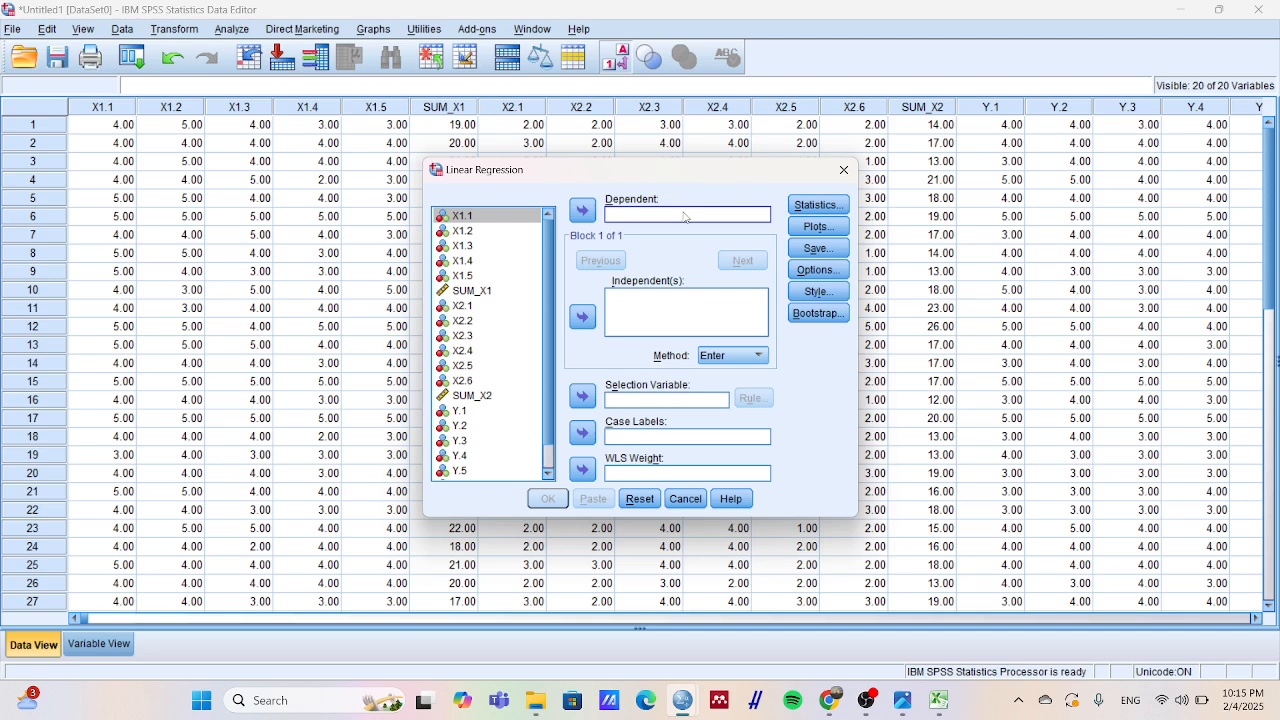
scroll(494, 309, down, 1)
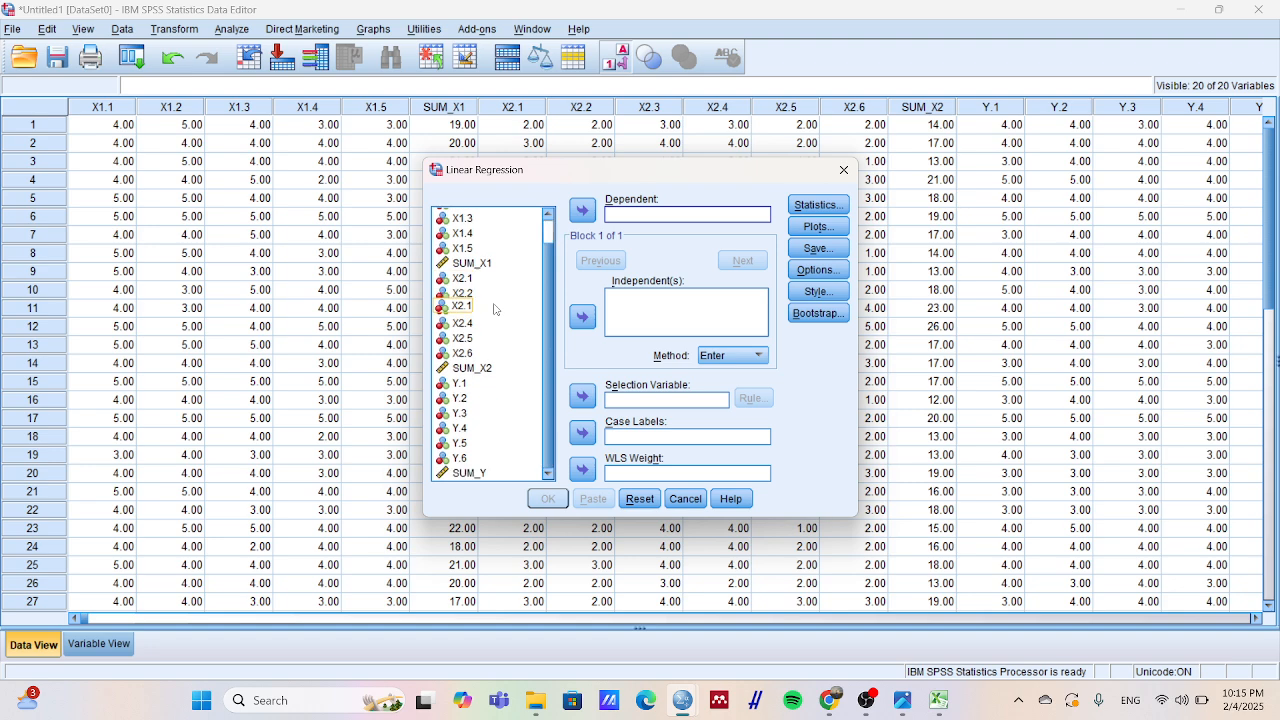
click(470, 473)
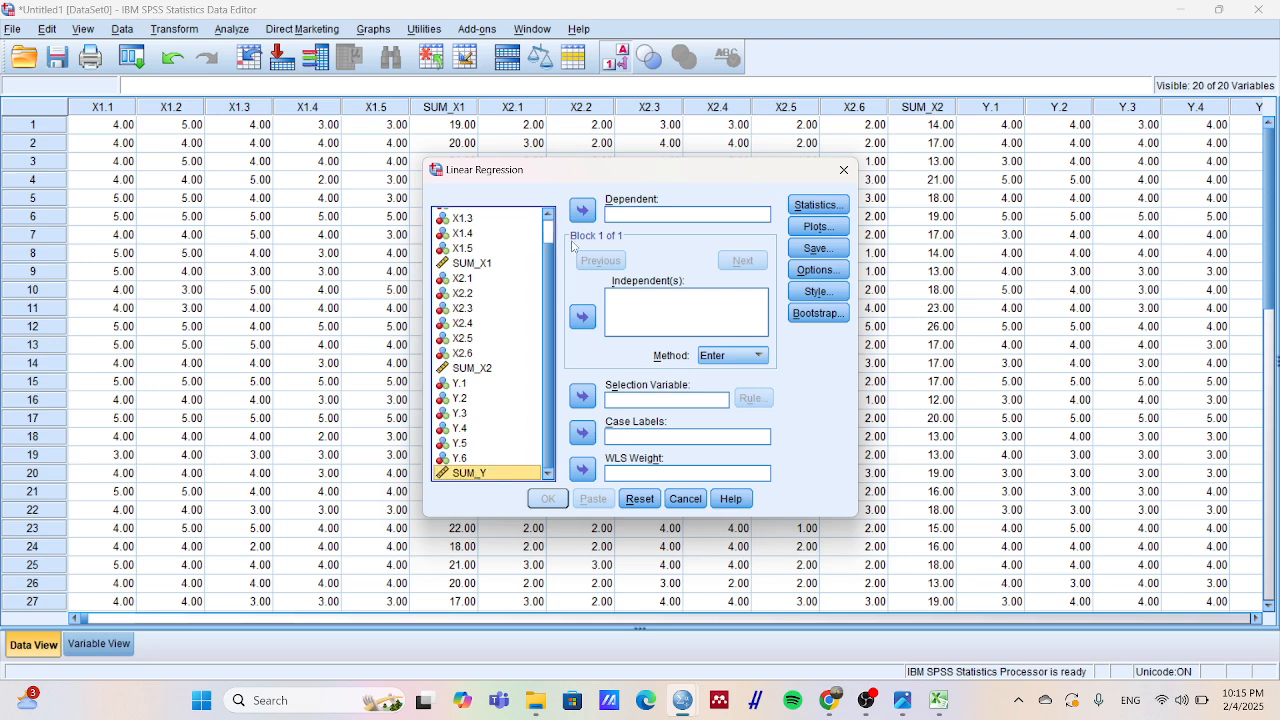
click(582, 211)
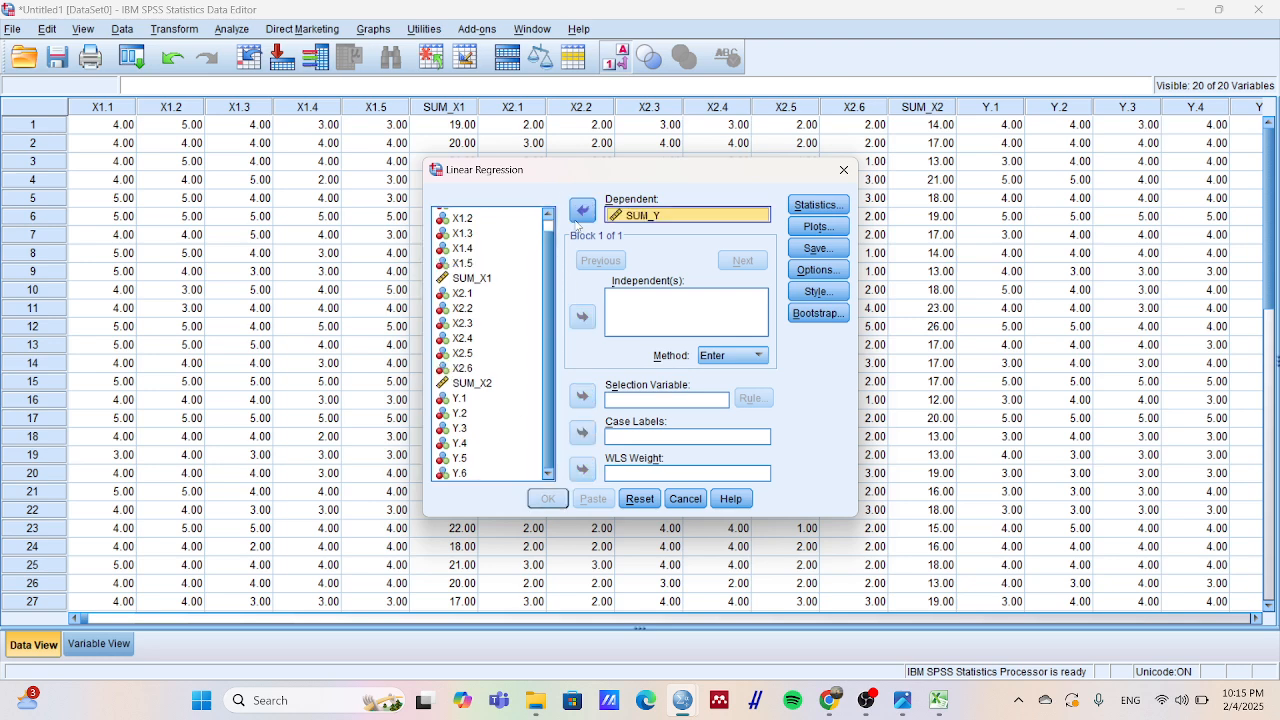
- Add SUM_X1 and SUM_X2 as the independent variables and run the linear regression with the Enter method
click(634, 323)
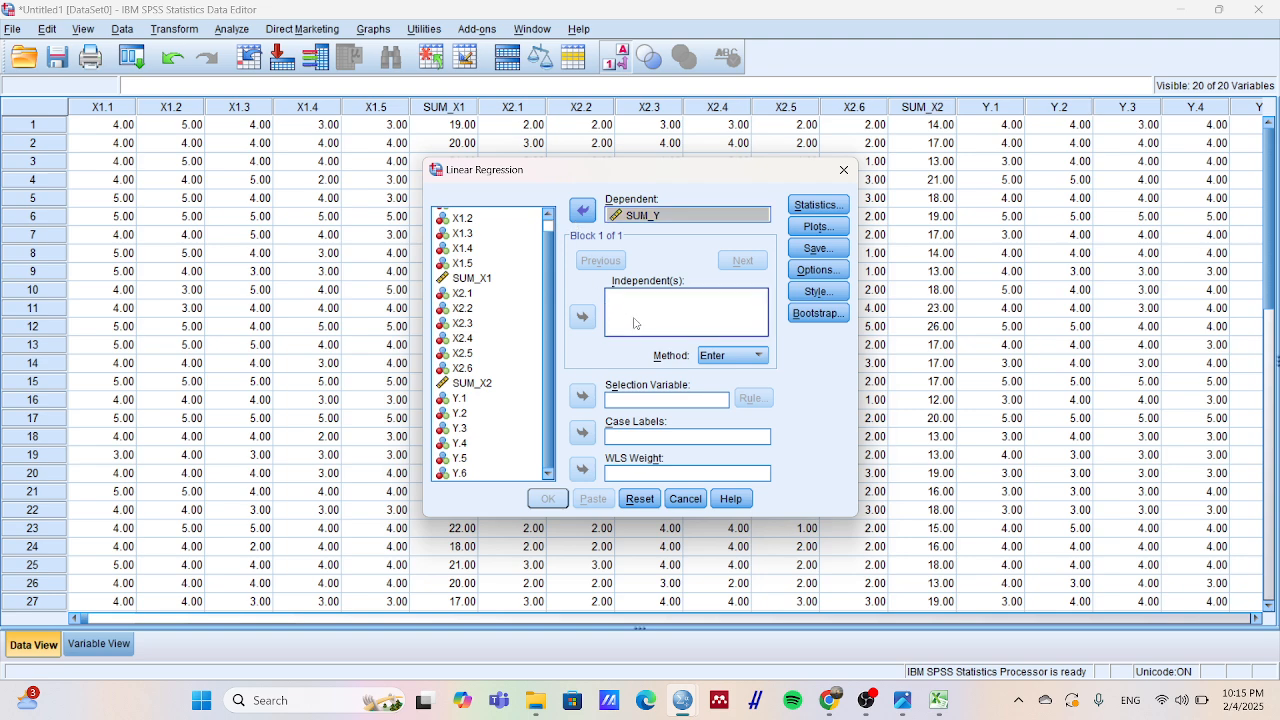
click(483, 280)
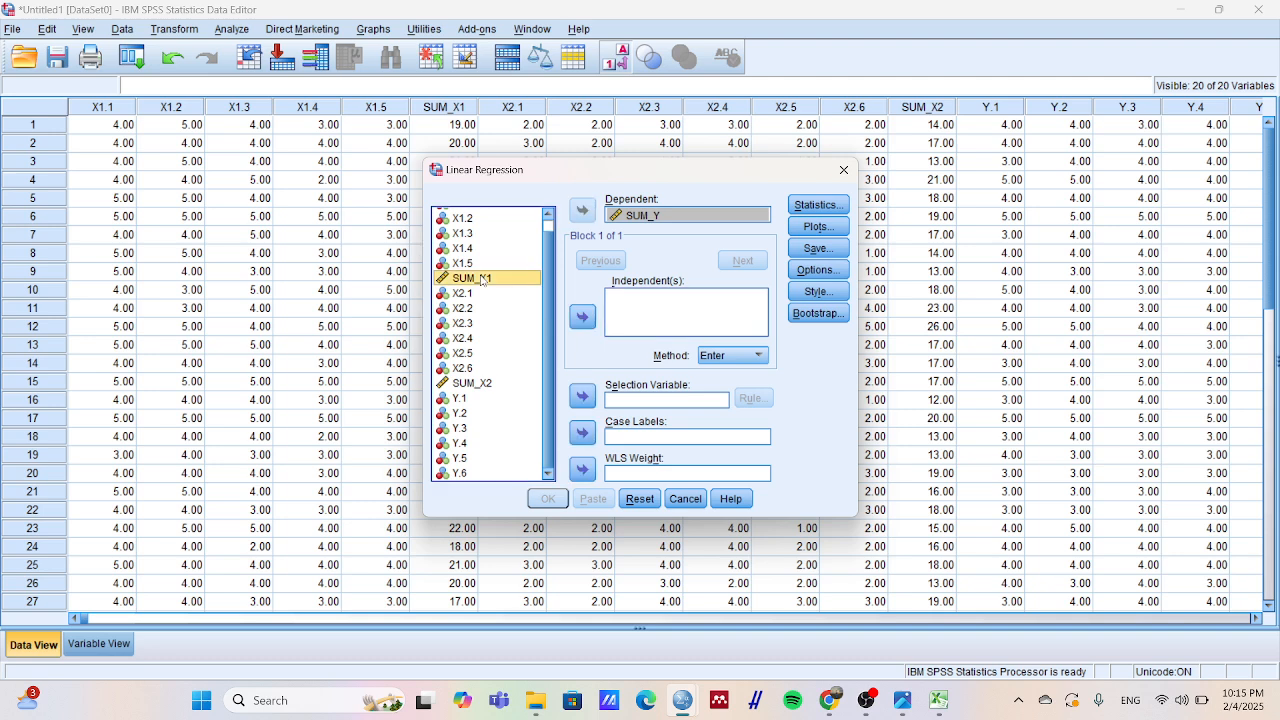
click(588, 320)
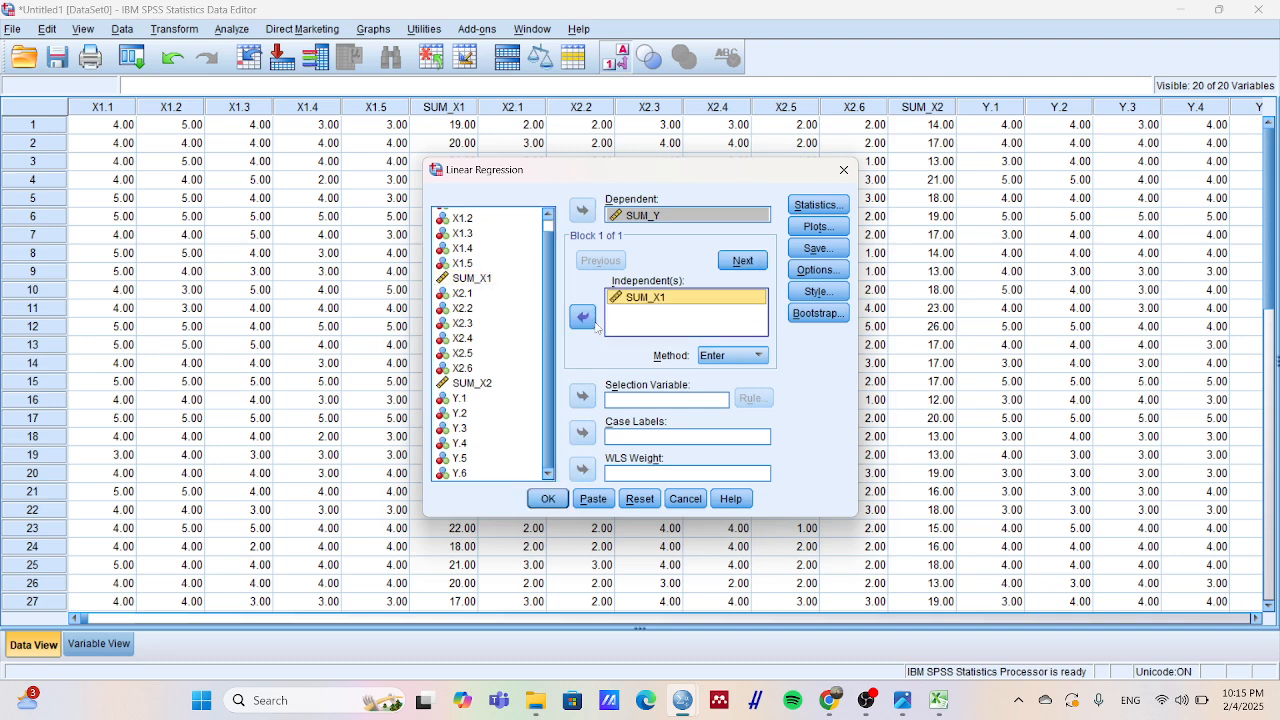
click(462, 385)
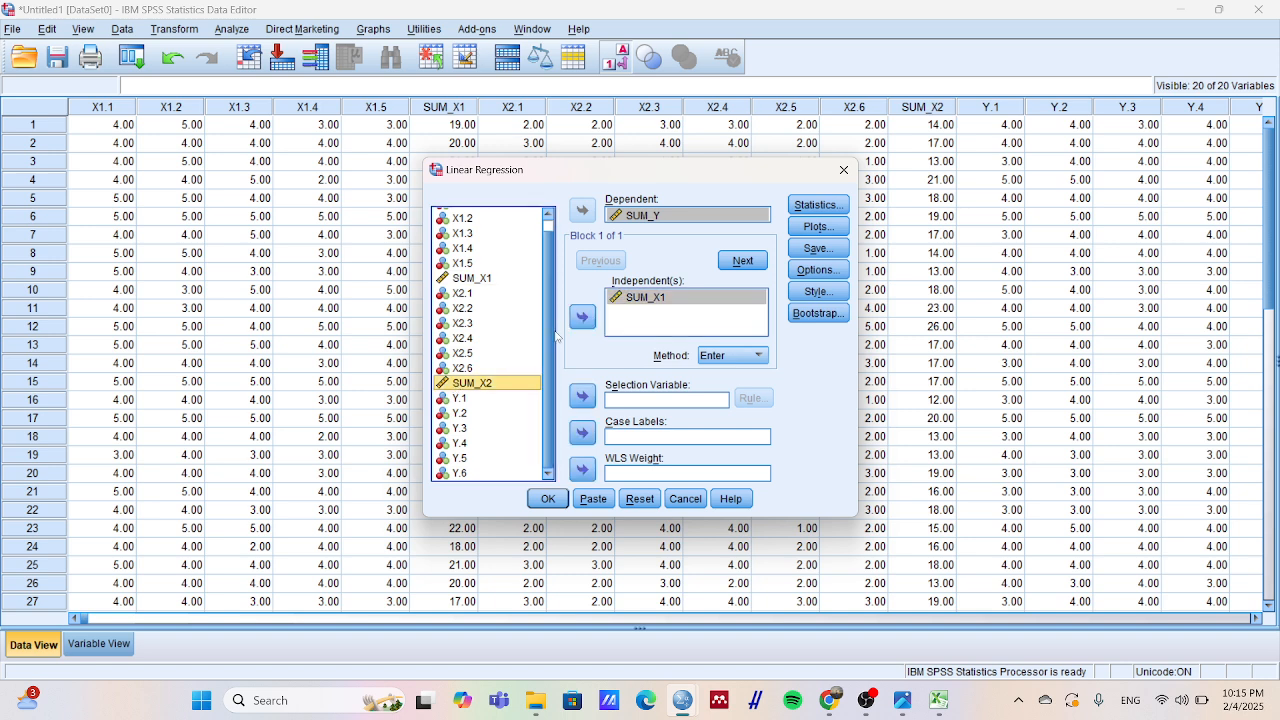
click(583, 317)
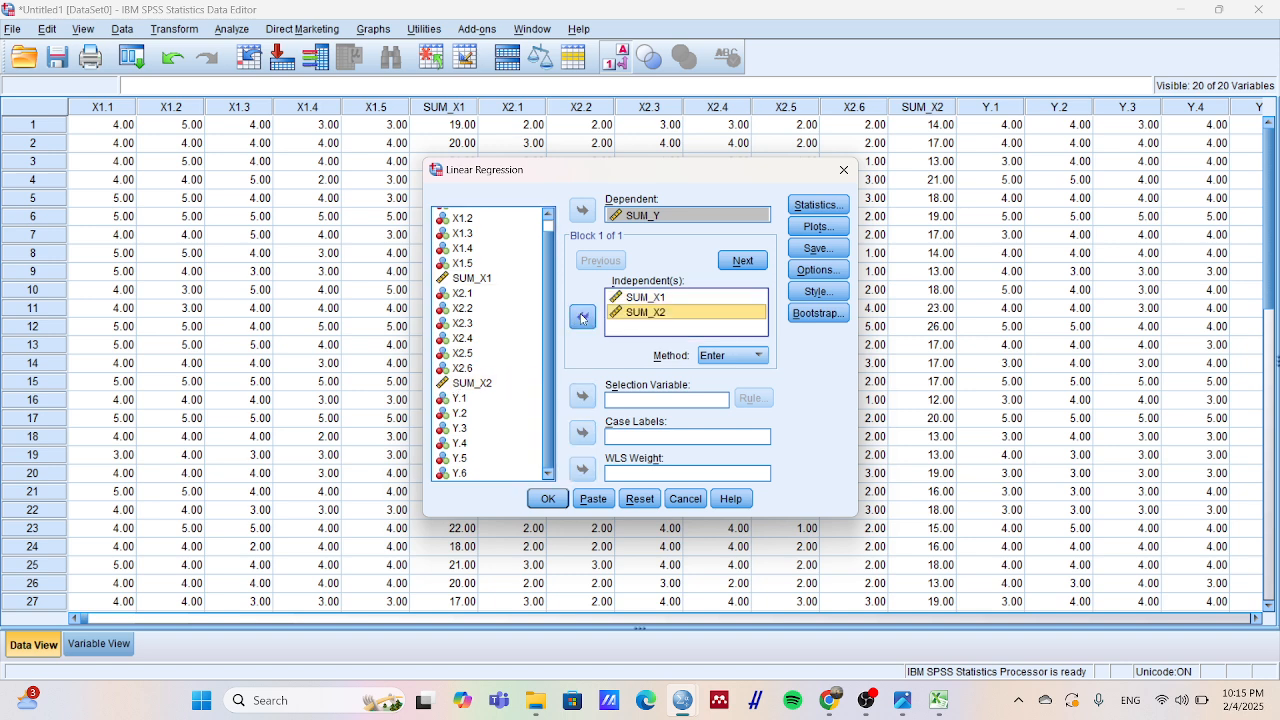
click(547, 498)
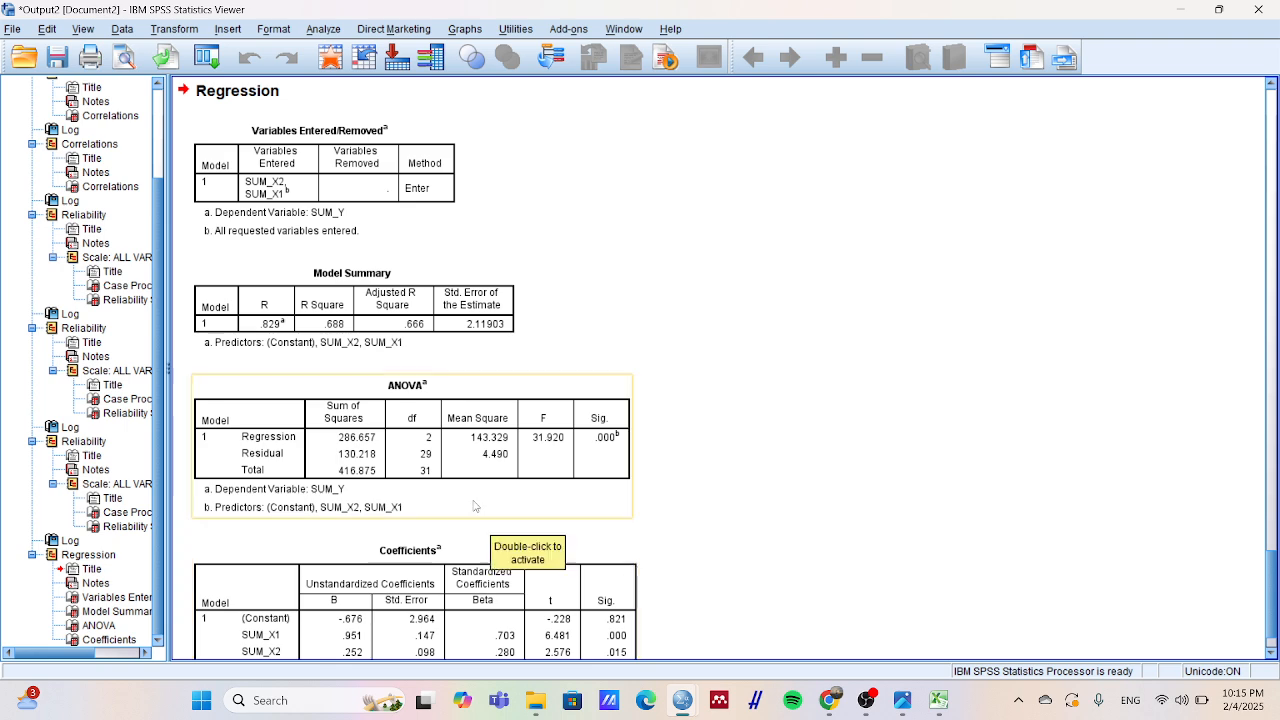
- Examine the regression output from the Variables Entered/Removed table through the Coefficients table
scroll(434, 461, down, 1)
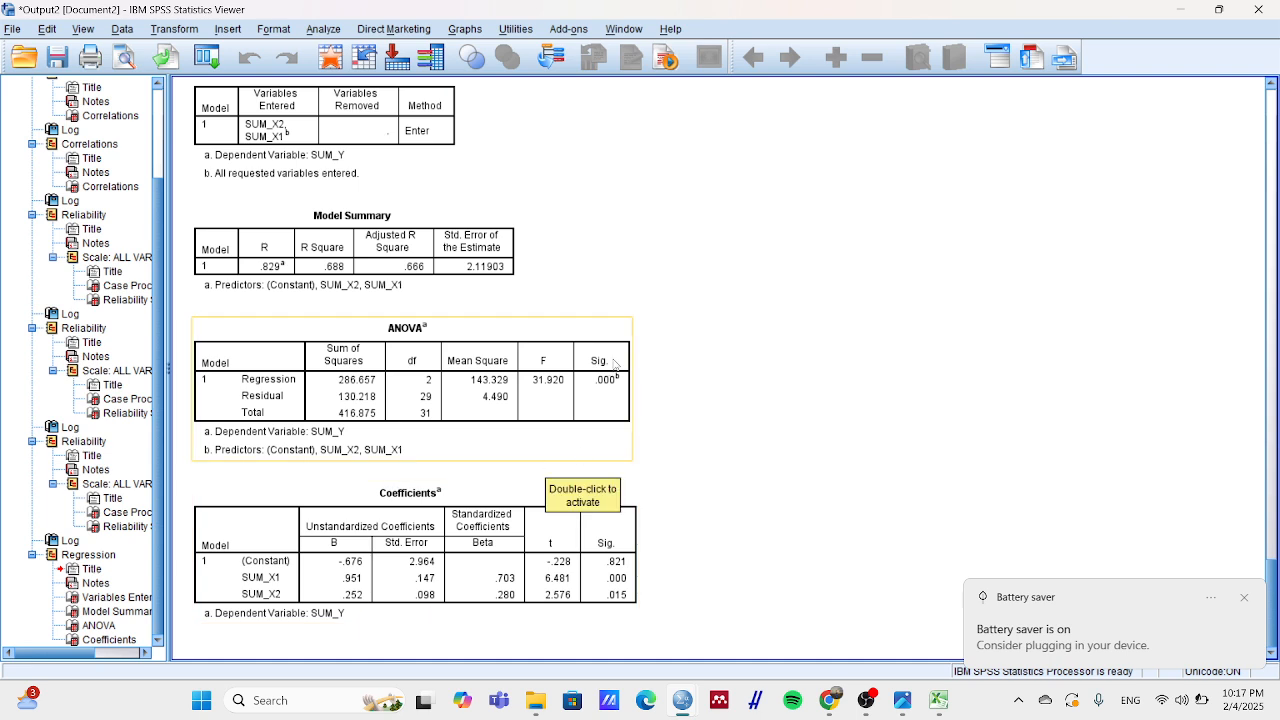
scroll(615, 340, up, 2)
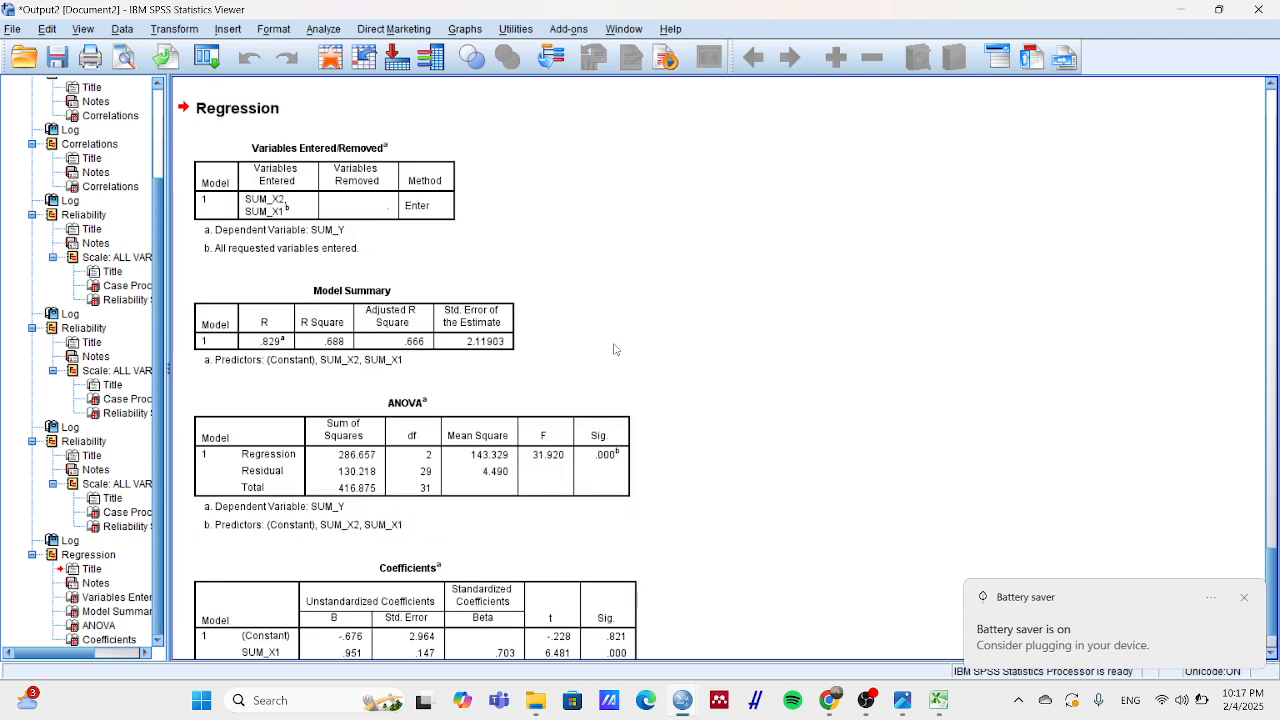
scroll(615, 316, down, 2)
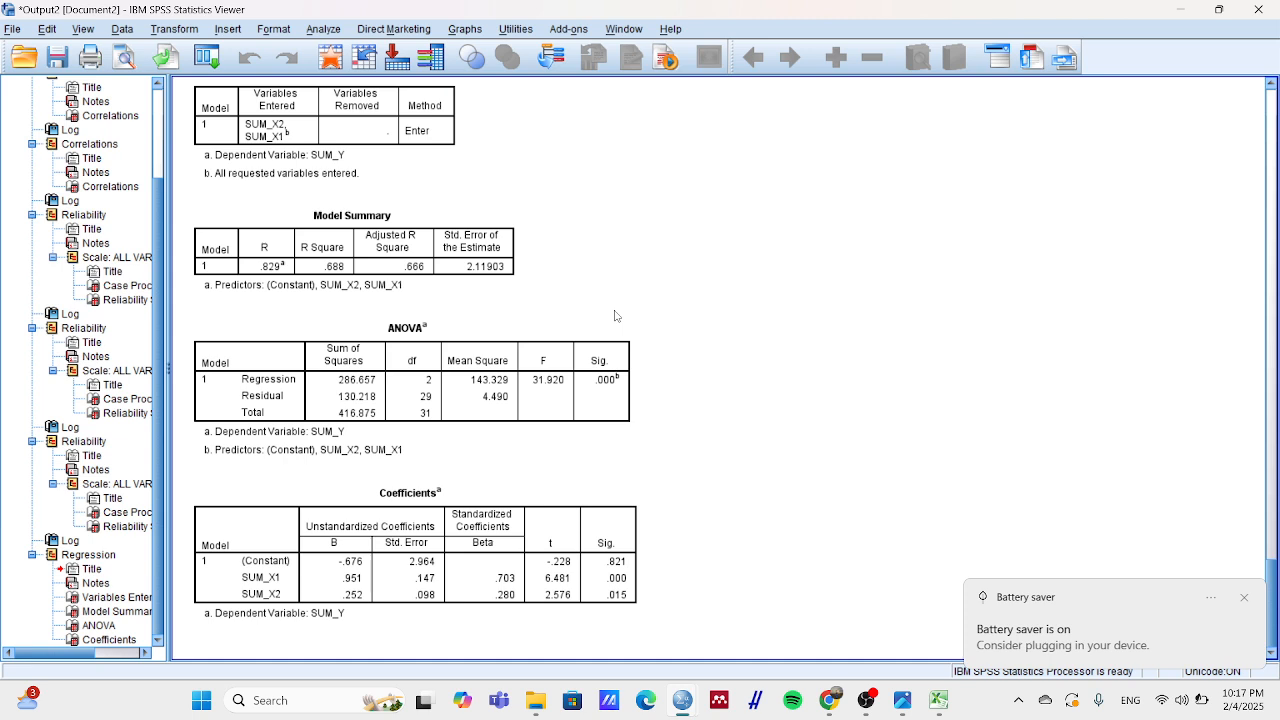
- Review the item-total correlations in the Correlations tables for the X1, X2 and Y items
scroll(615, 316, up, 10)
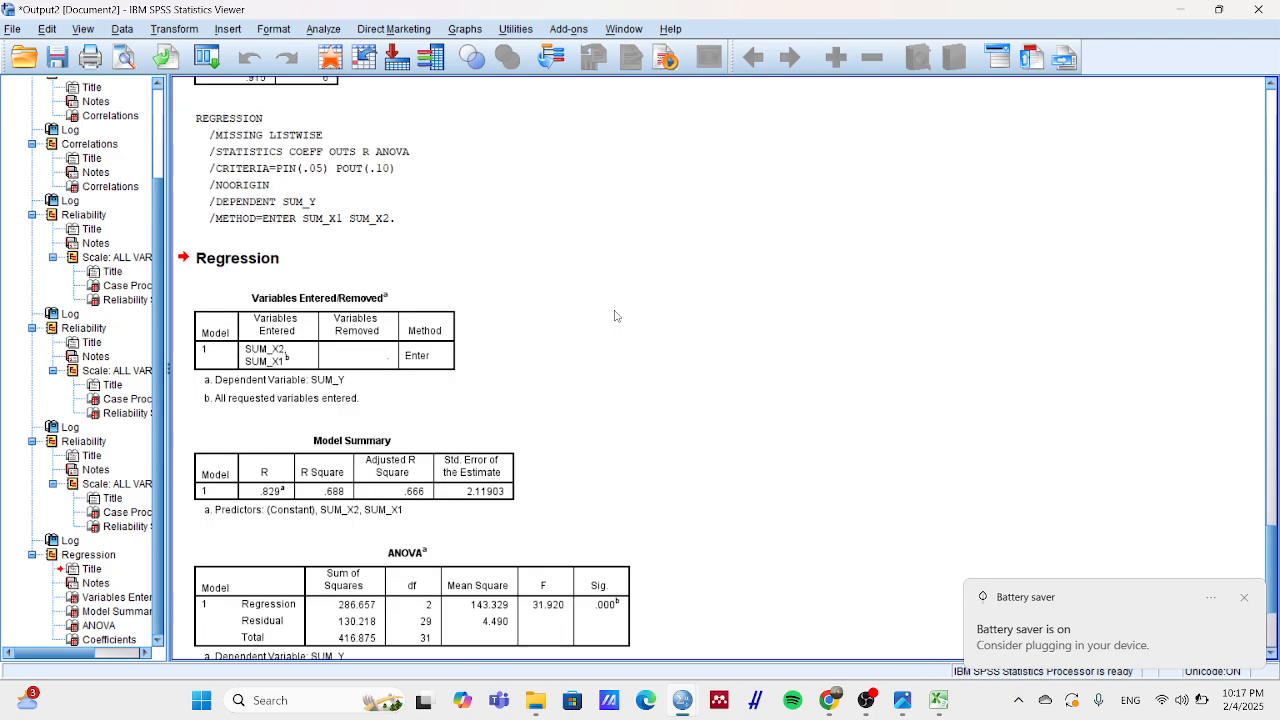
scroll(615, 316, up, 15)
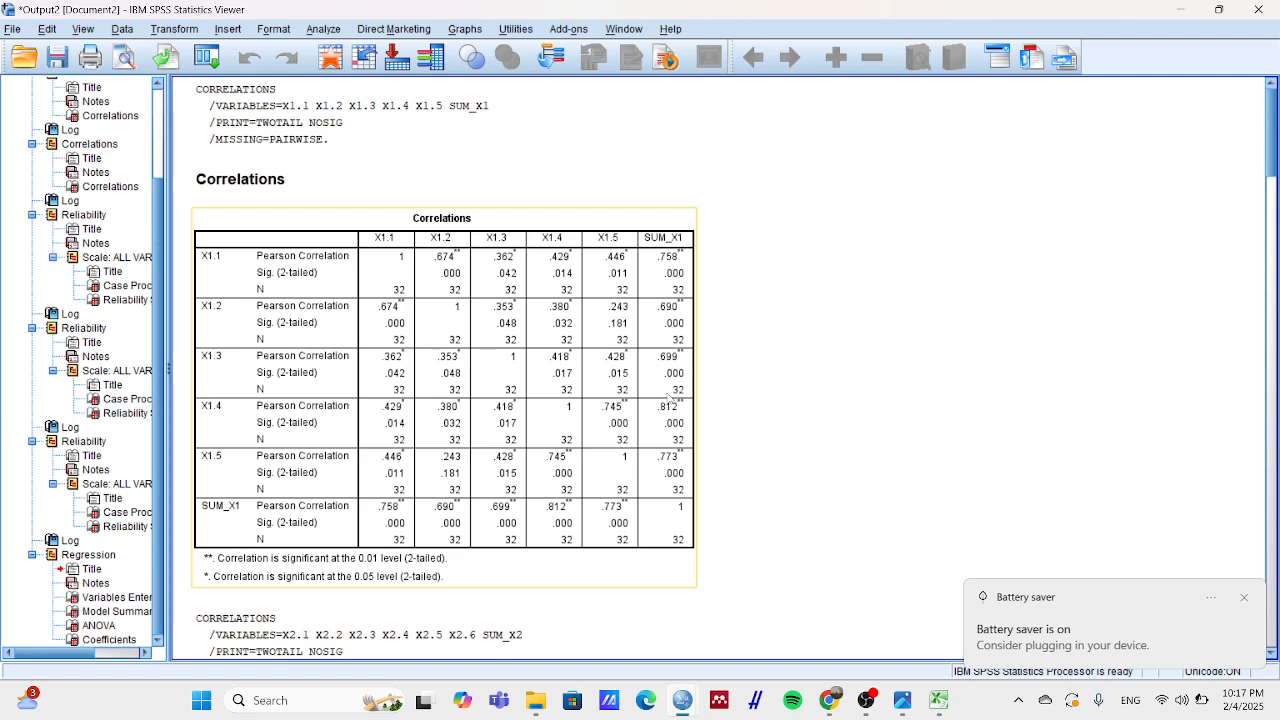
scroll(714, 402, down, 1)
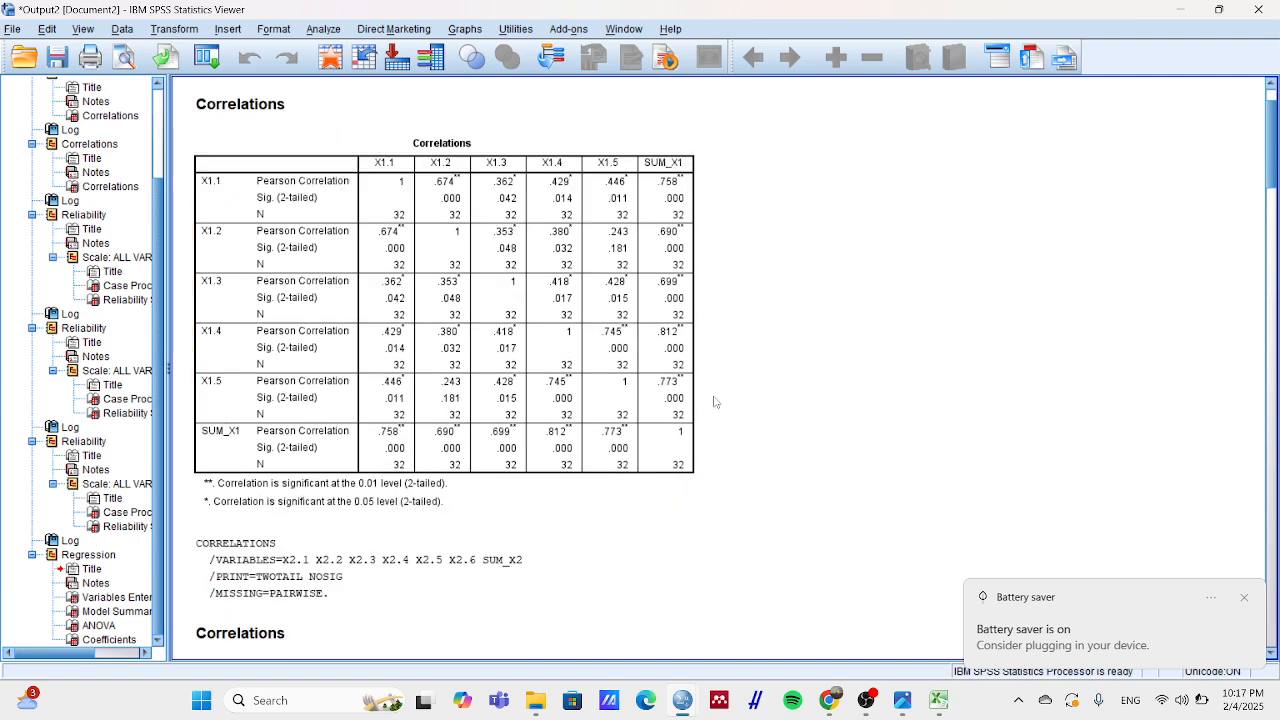
scroll(714, 402, down, 3)
scroll(714, 402, up, 1)
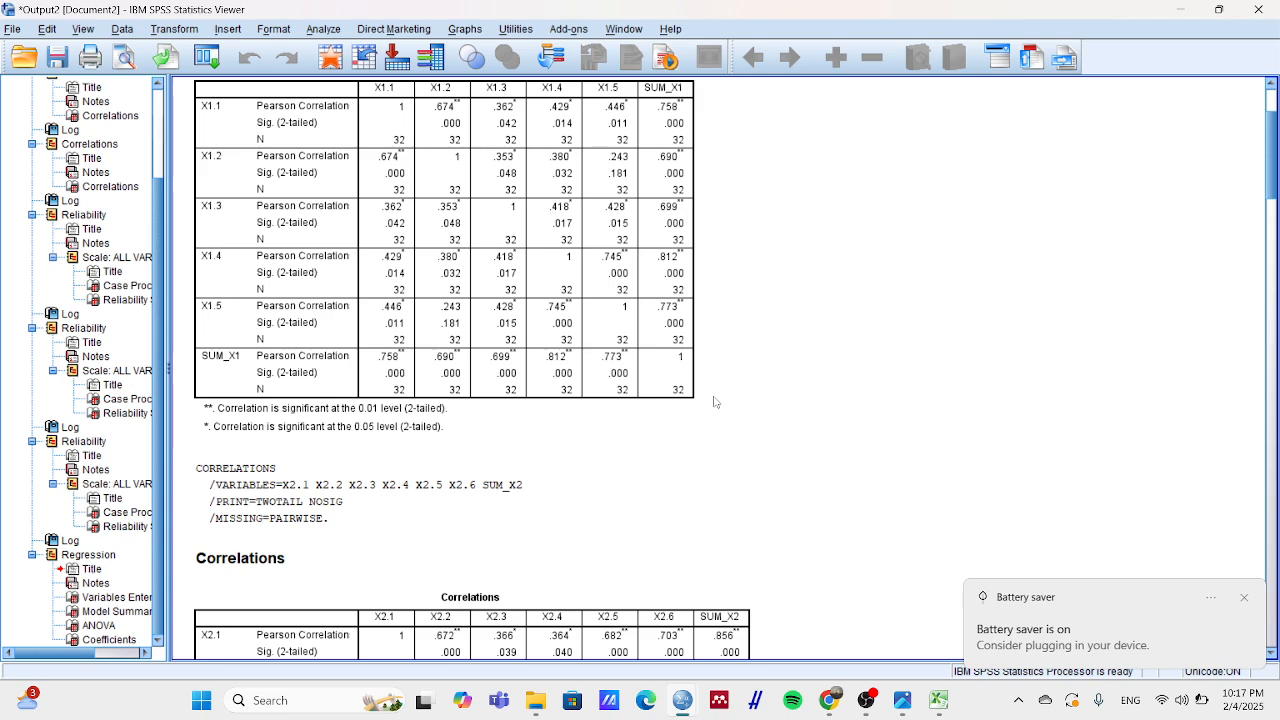
scroll(714, 402, up, 1)
scroll(714, 402, down, 10)
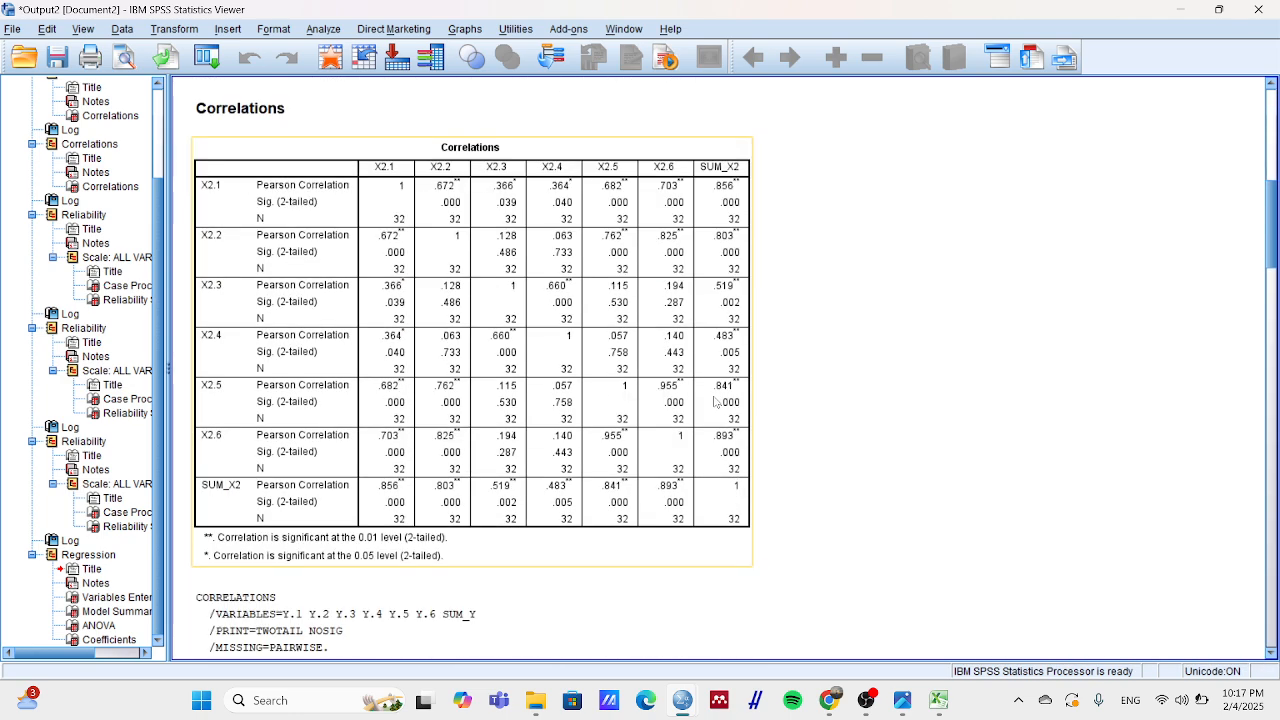
scroll(714, 402, down, 3)
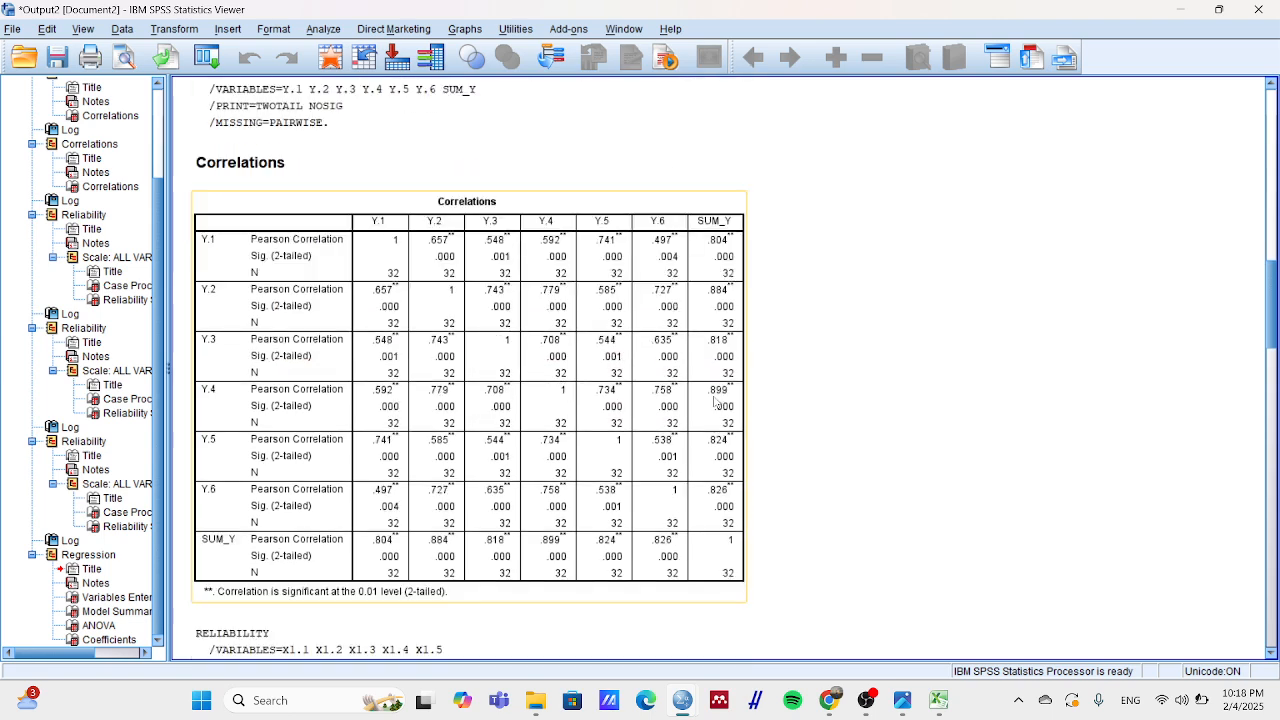
scroll(714, 402, down, 3)
scroll(714, 402, up, 2)
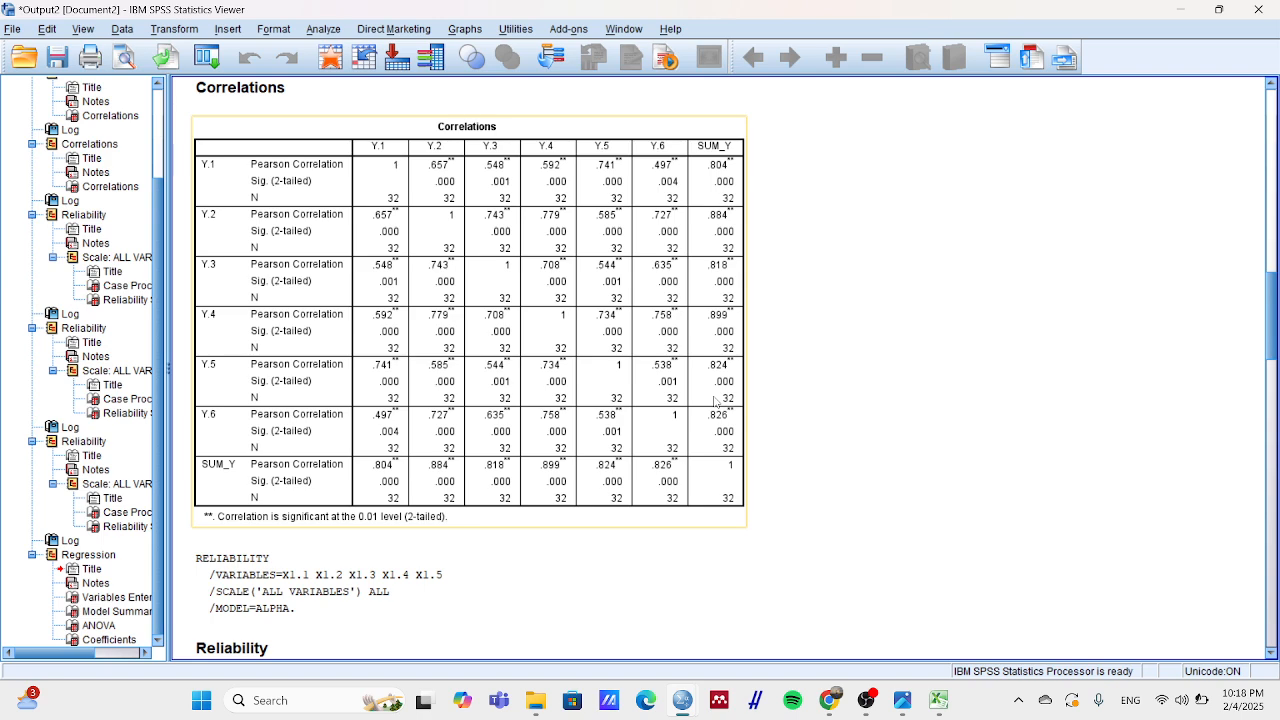
- Review the Cronbach's Alpha in the Reliability Statistics tables for the X1, X2 and Y items
scroll(715, 402, down, 9)
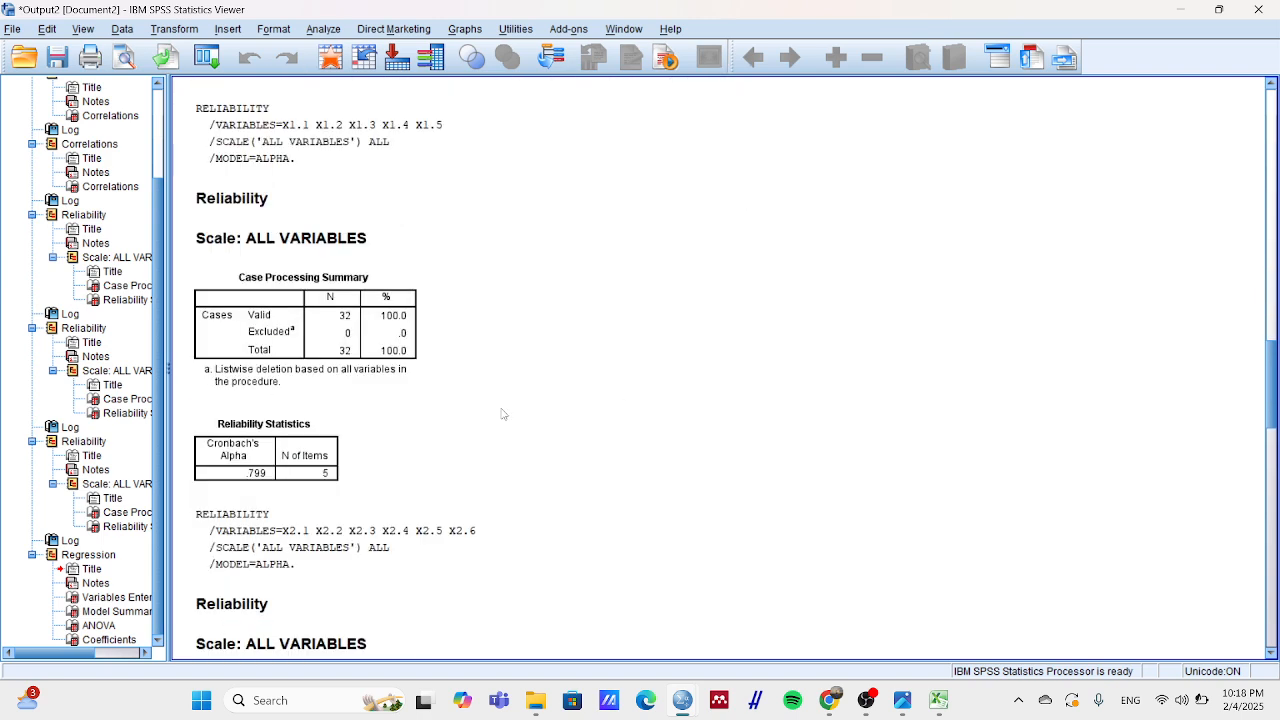
scroll(502, 413, down, 2)
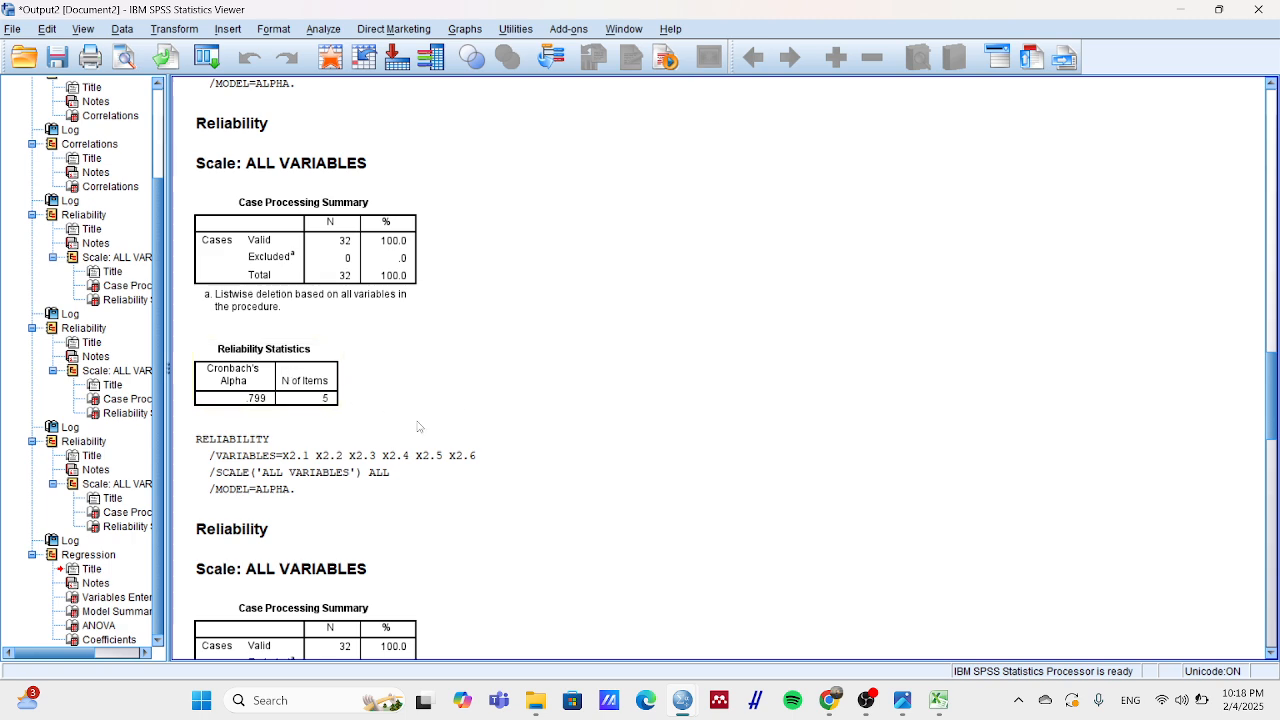
scroll(418, 426, down, 4)
scroll(418, 426, down, 3)
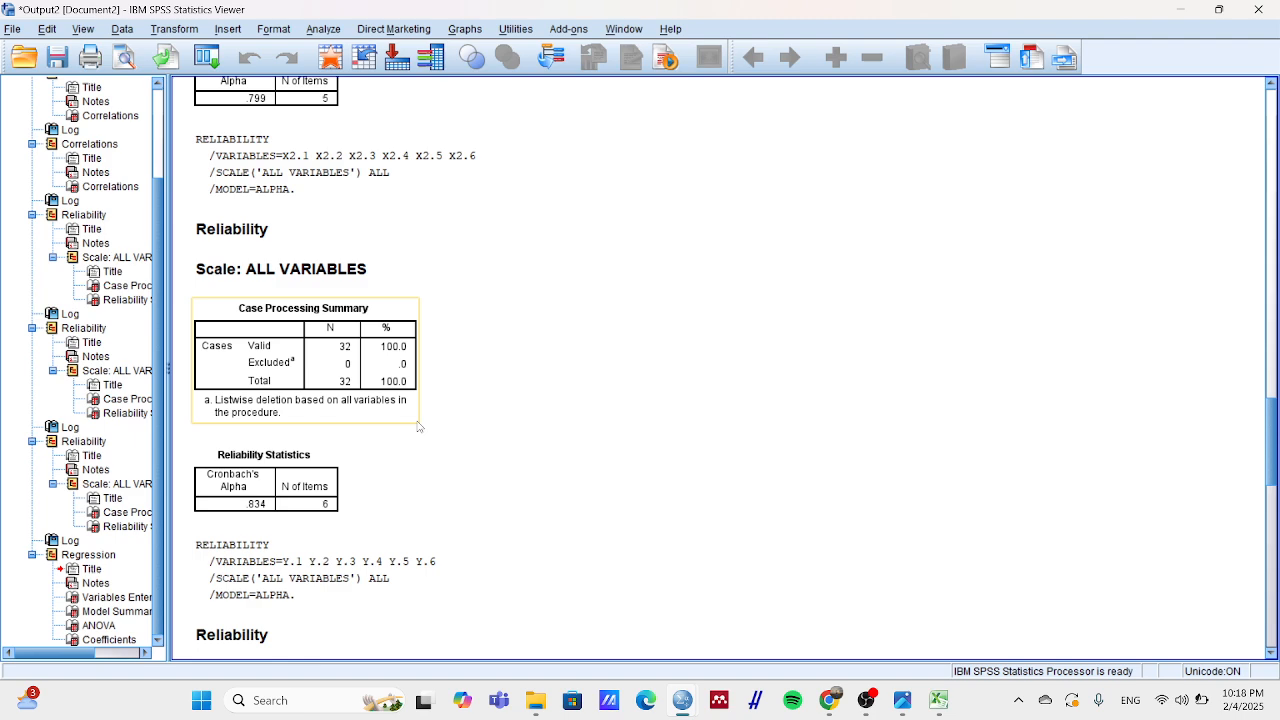
scroll(418, 426, down, 3)
scroll(418, 426, down, 6)
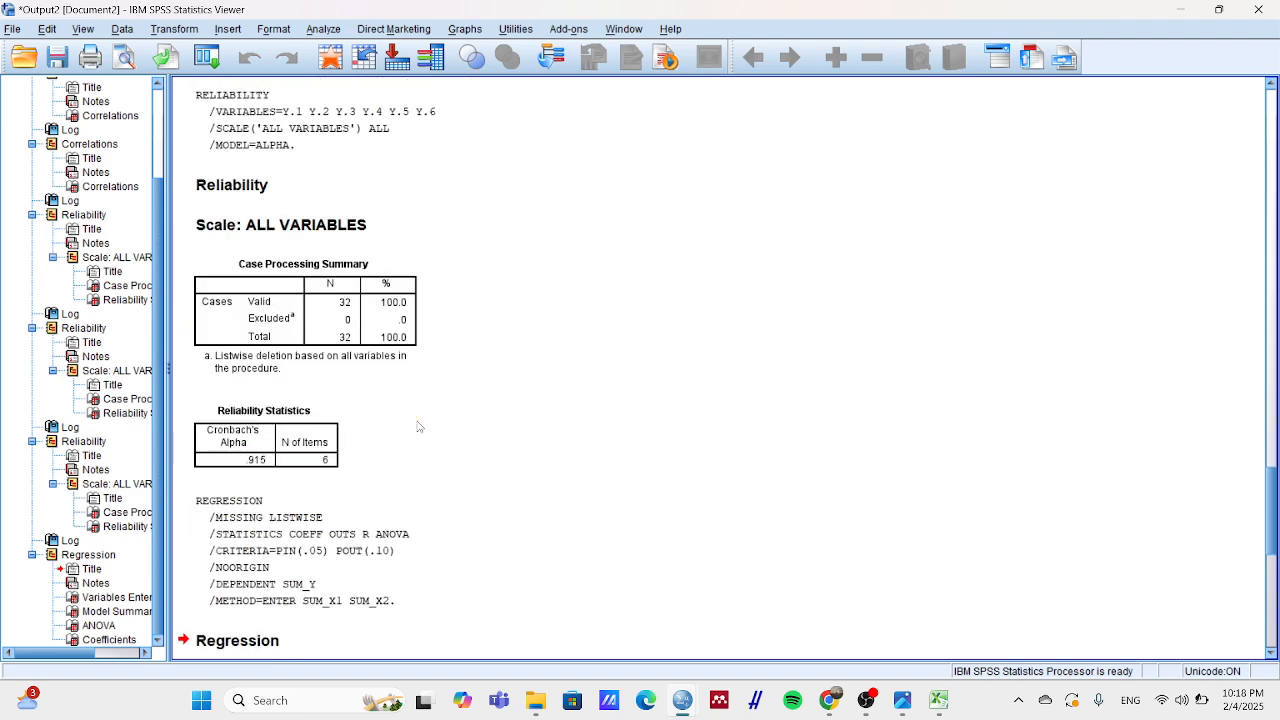
- Examine R Square in the Model Summary, the ANOVA significance, and the SUM_X1 and SUM_X2 coefficients with their significance
scroll(418, 426, down, 7)
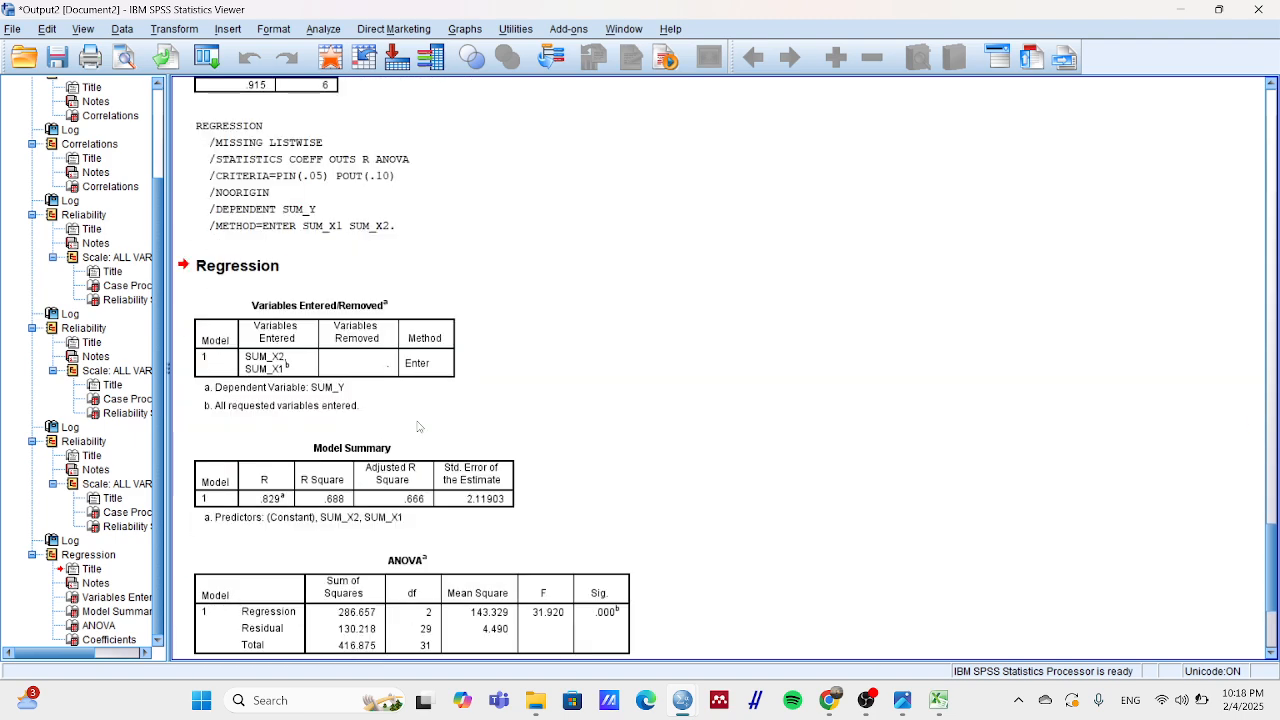
scroll(418, 426, down, 3)
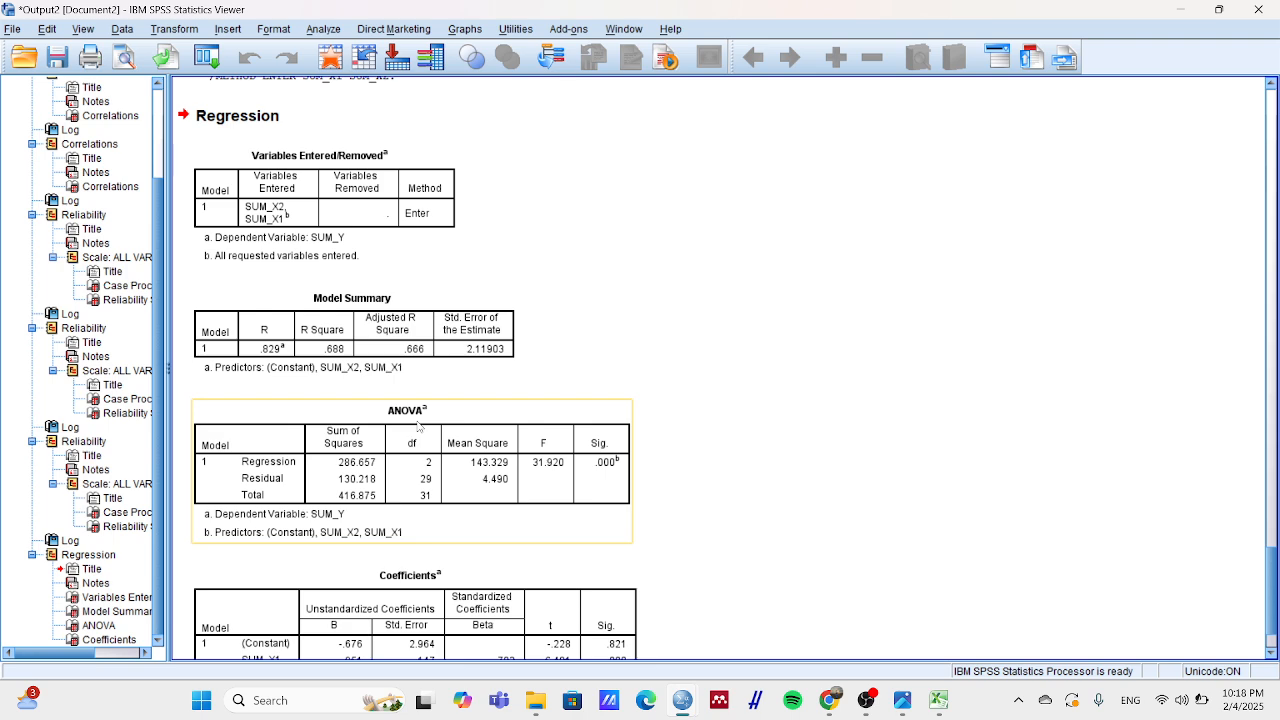
scroll(418, 426, down, 2)
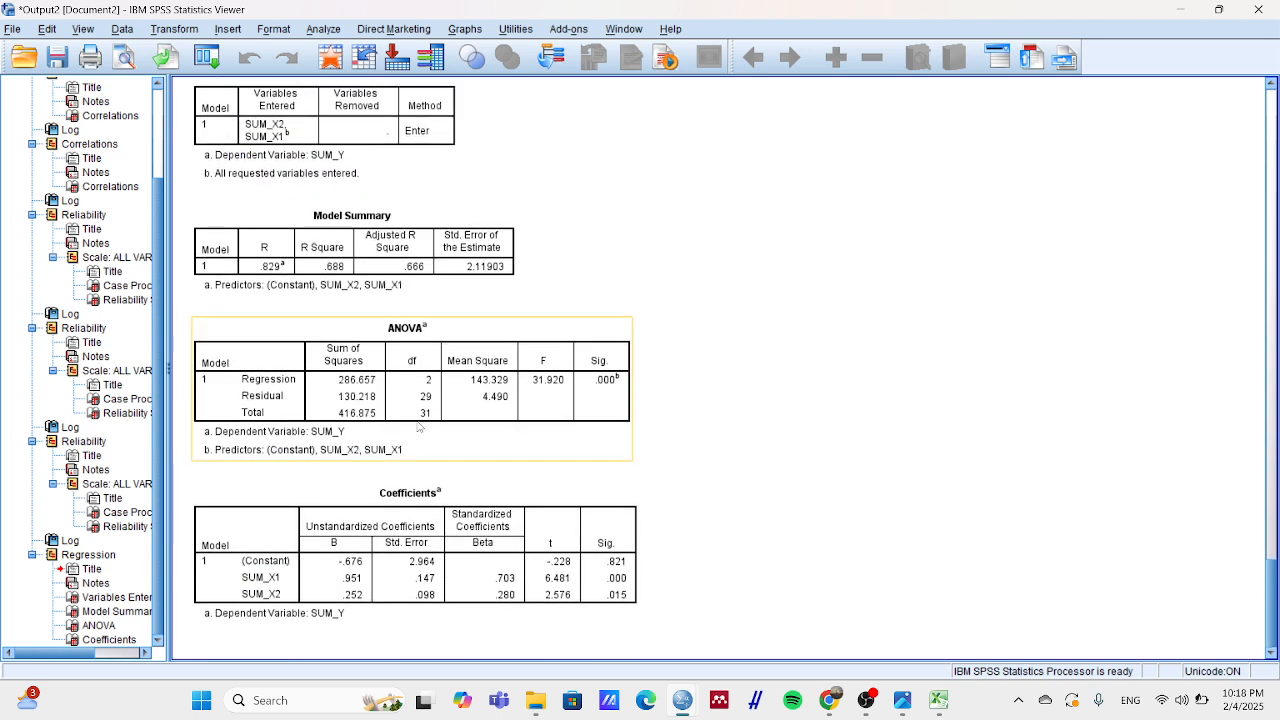
click(271, 592)
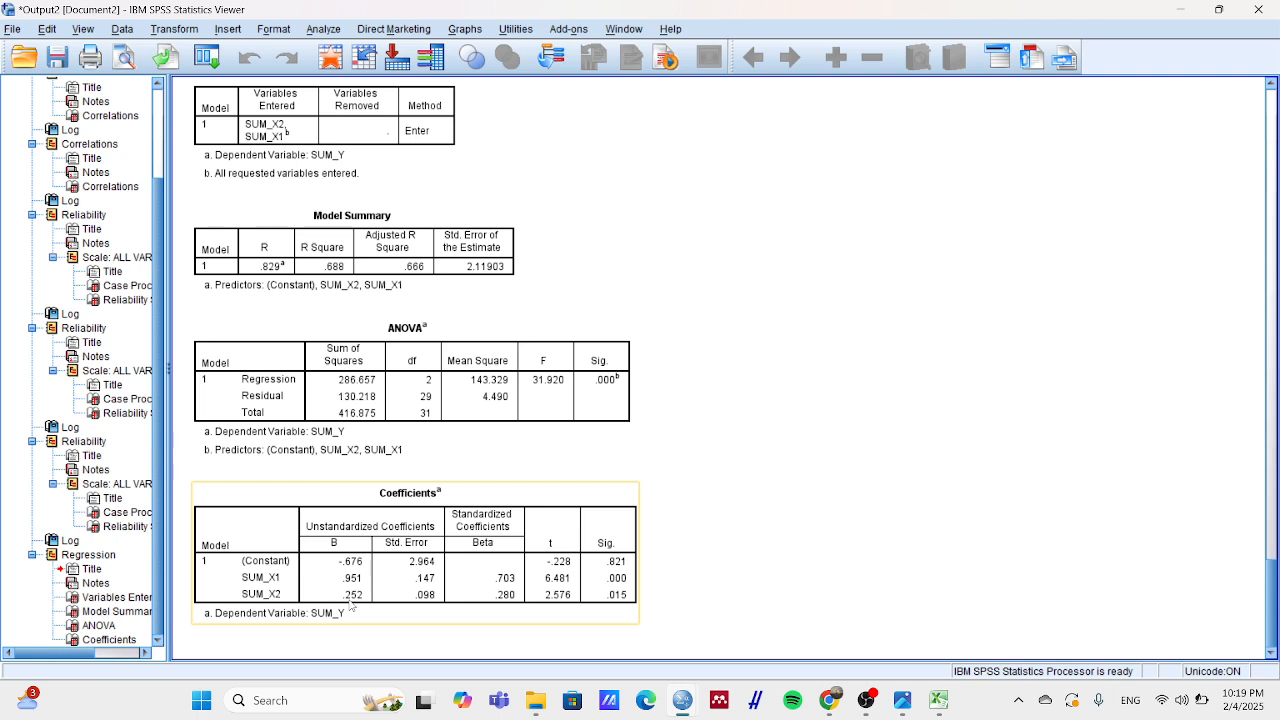
click(625, 415)
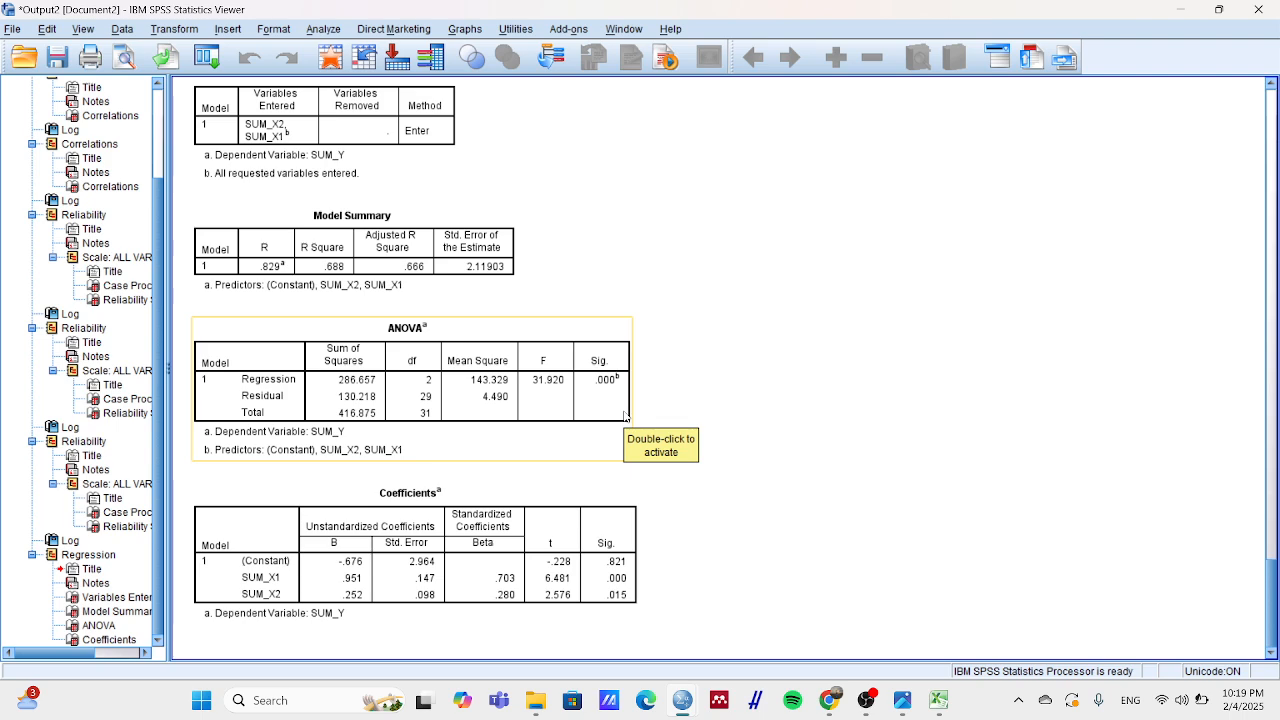
scroll(625, 415, up, 1)
scroll(625, 415, up, 2)
scroll(625, 415, down, 2)
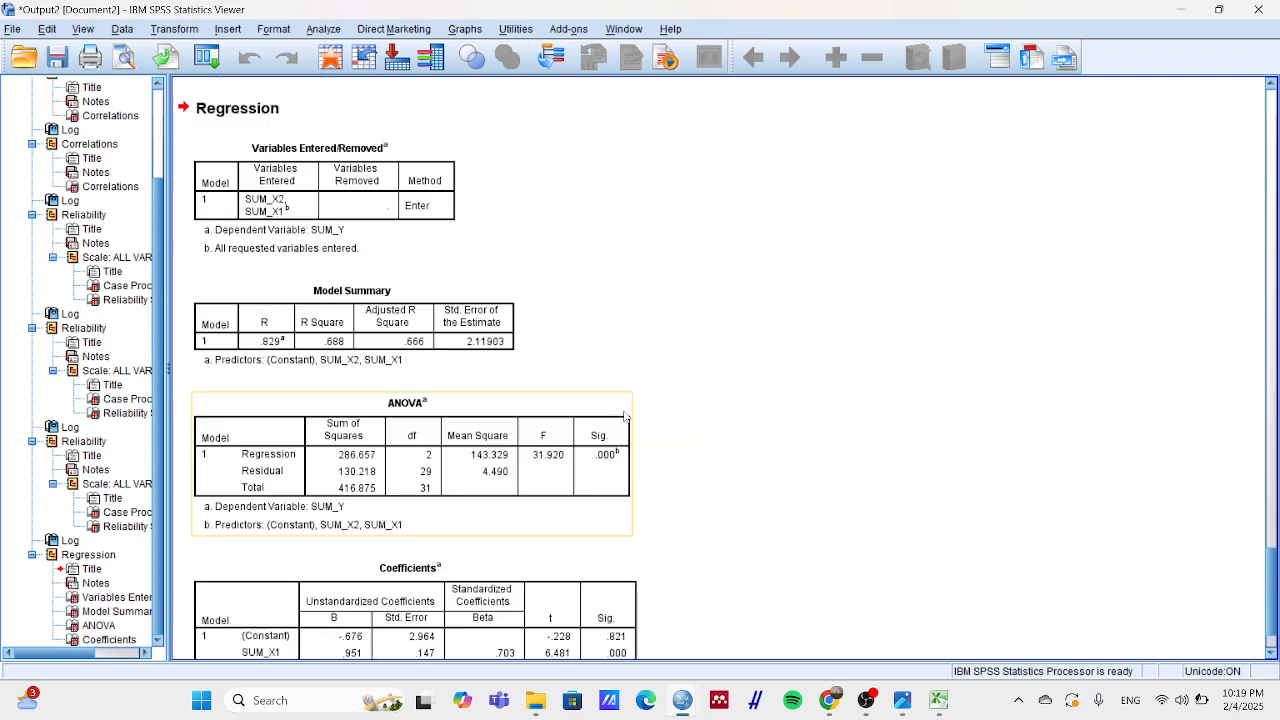
scroll(625, 415, down, 1)
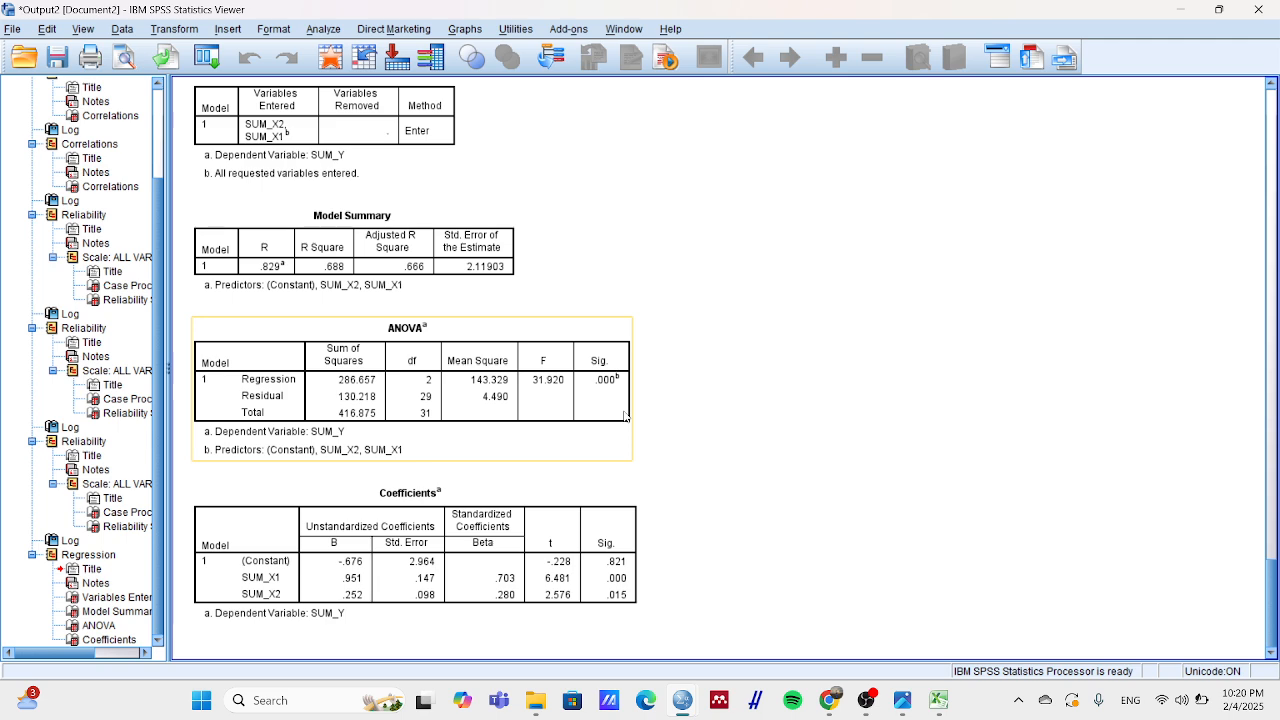
mouse_move(866, 700)
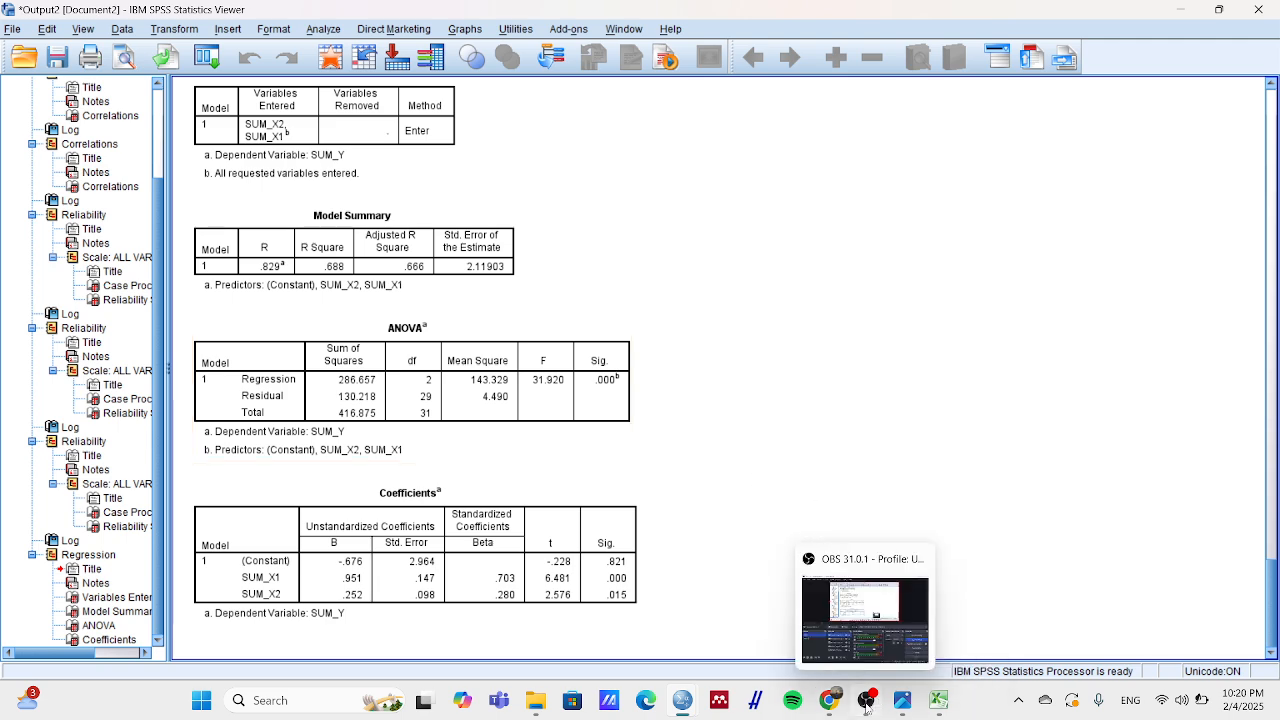